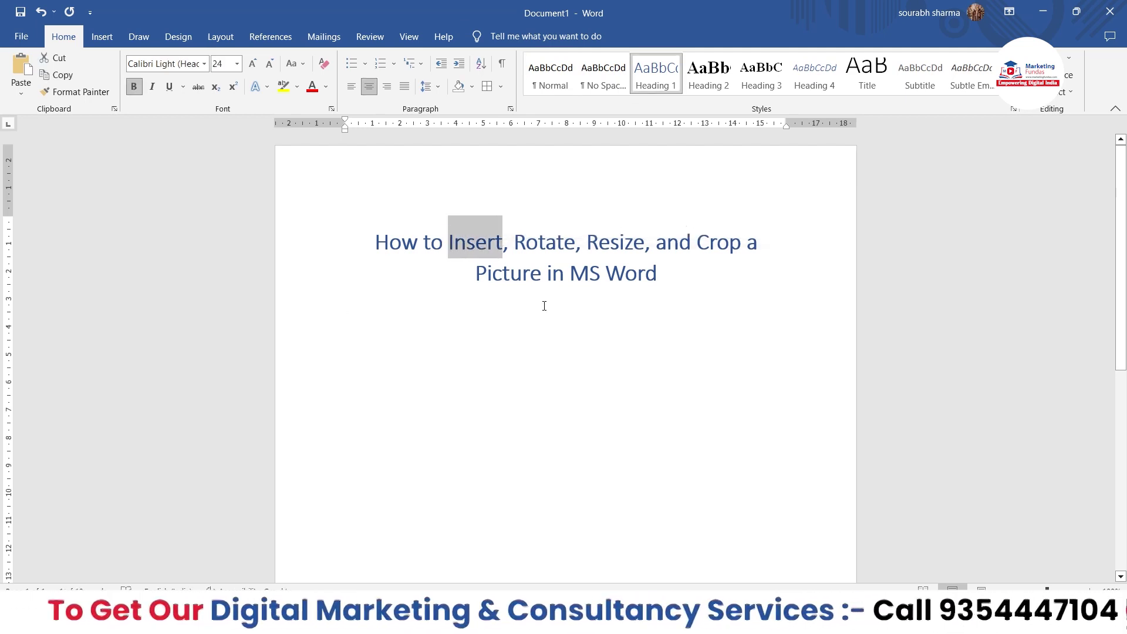
- Put the cursor on the empty line below the heading and show the Pictures source choices
{"action": "scroll", "coordinate": [542, 313], "scroll_direction": "down", "scroll_amount": 1}
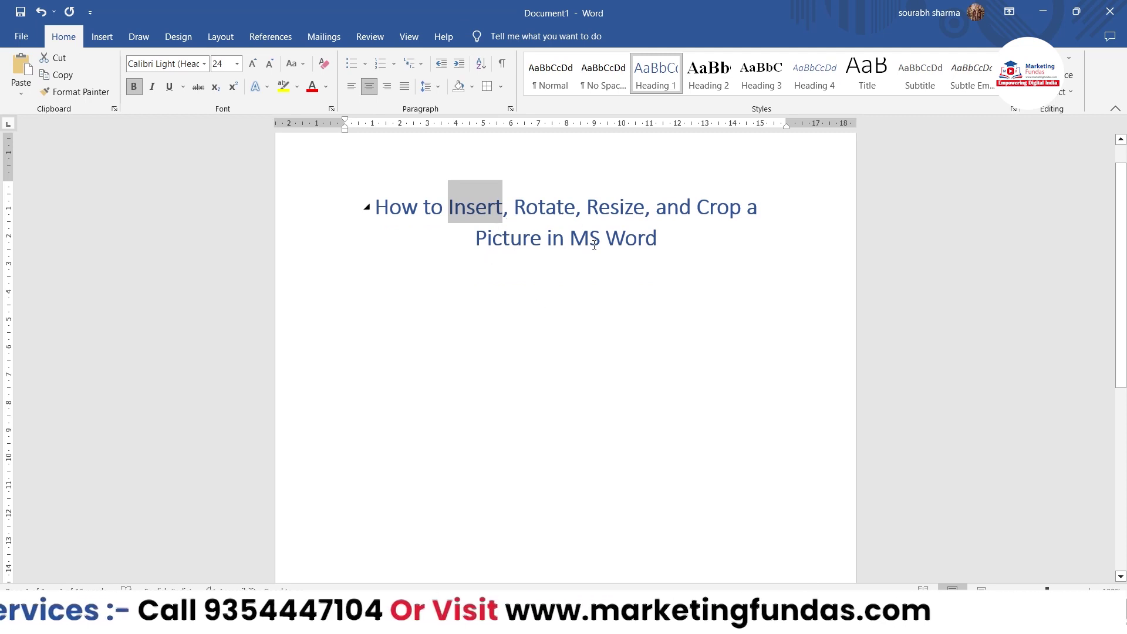
{"action": "left_click", "coordinate": [554, 314]}
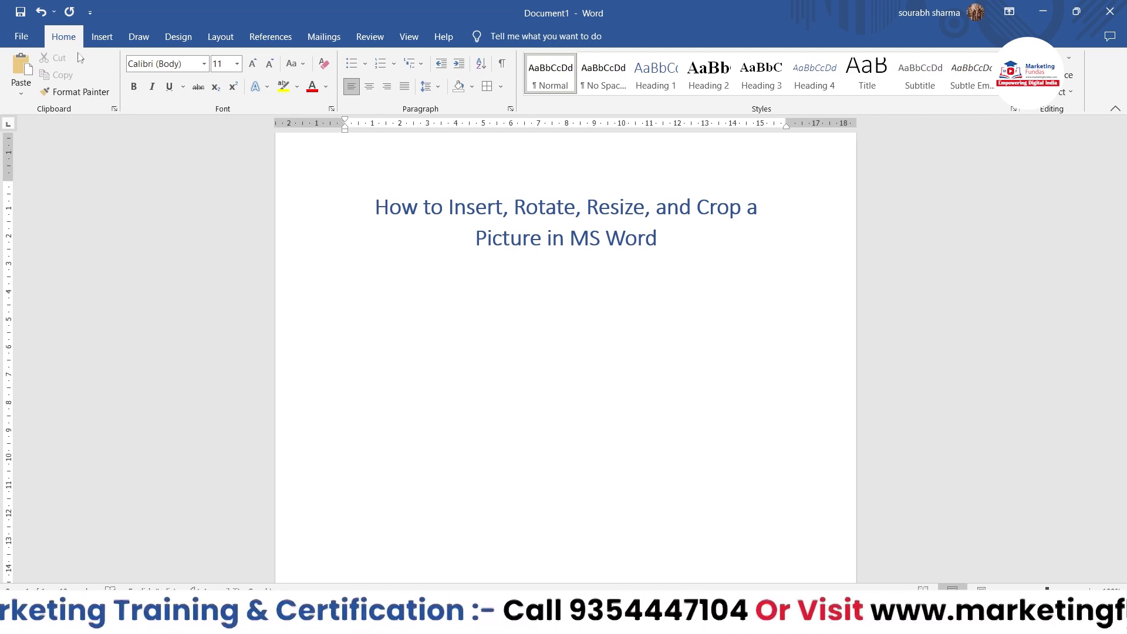
{"action": "left_click", "coordinate": [101, 41]}
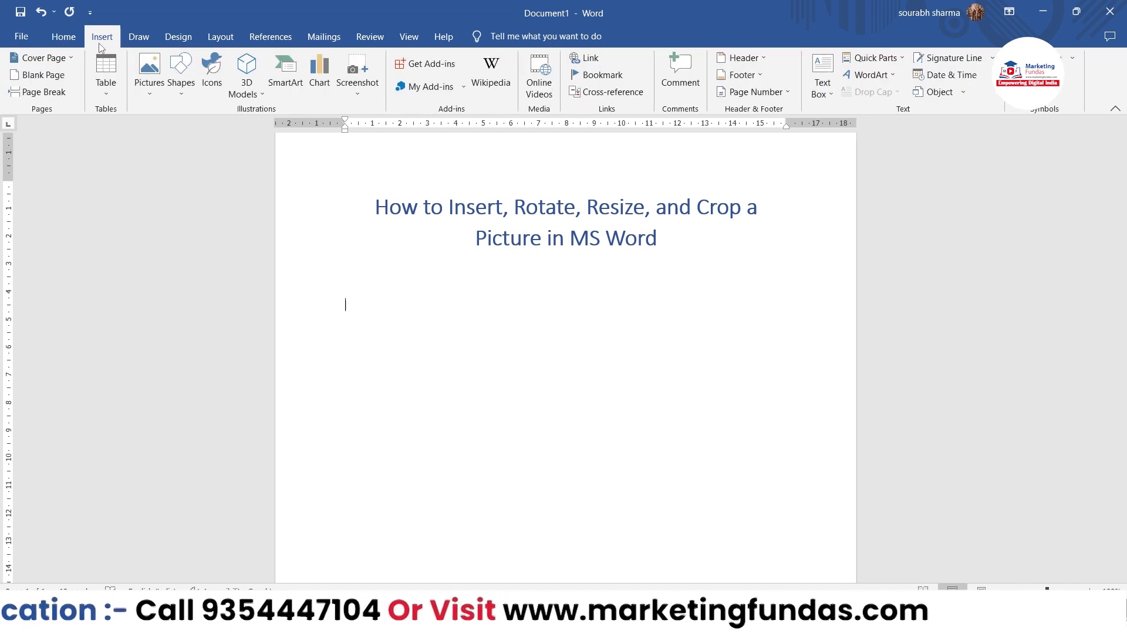
{"action": "left_click", "coordinate": [147, 97]}
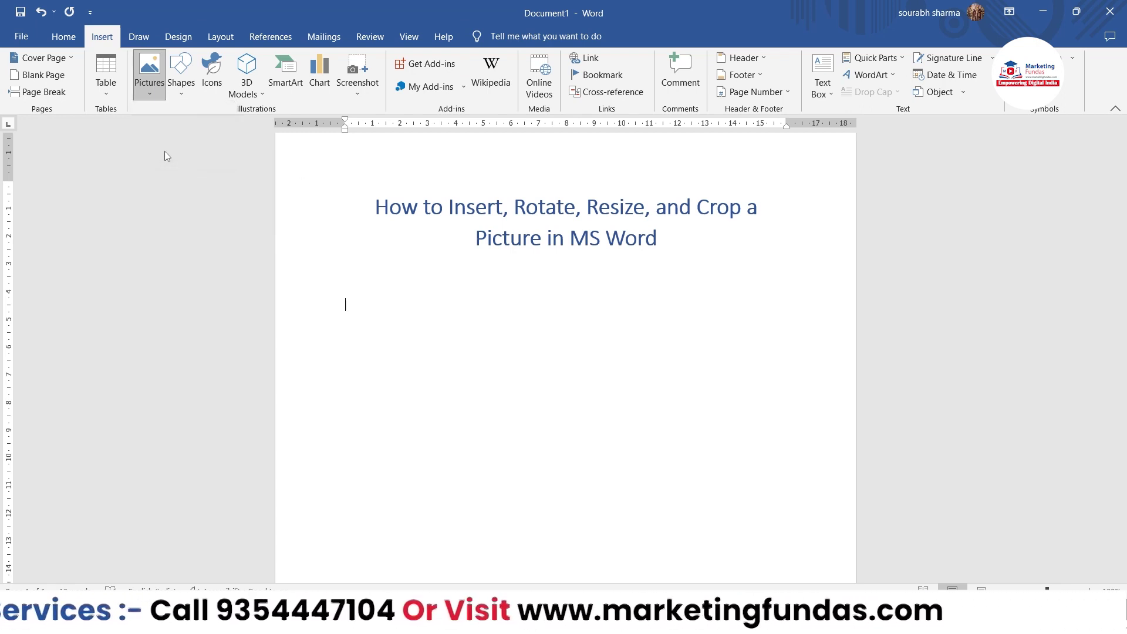
- Choose Online Pictures from the Pictures menu
{"action": "left_click", "coordinate": [164, 151]}
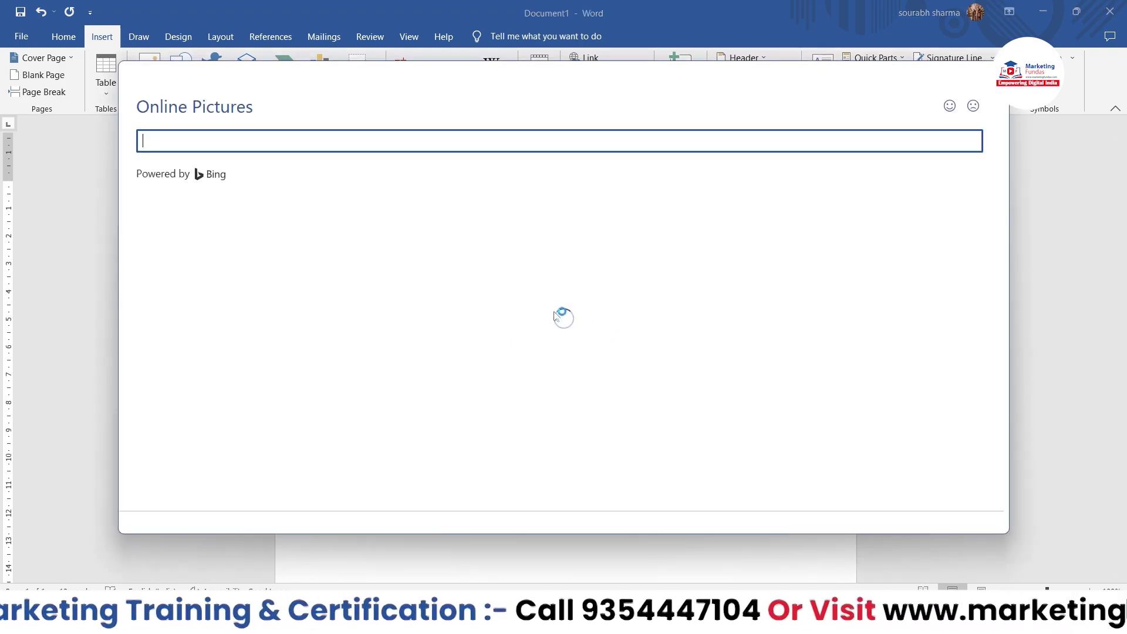
- Browse the online picture category tiles to start a picture search
{"action": "scroll", "coordinate": [498, 350], "scroll_direction": "down", "scroll_amount": 5}
{"action": "scroll", "coordinate": [232, 293], "scroll_direction": "up", "scroll_amount": 3}
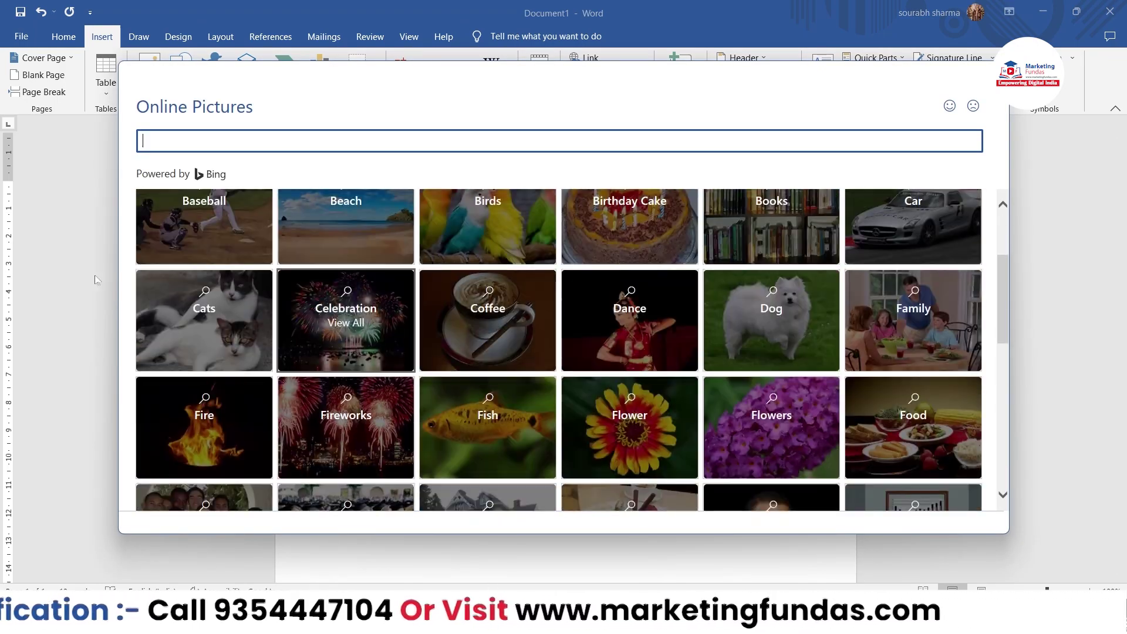
{"action": "left_click", "coordinate": [212, 178]}
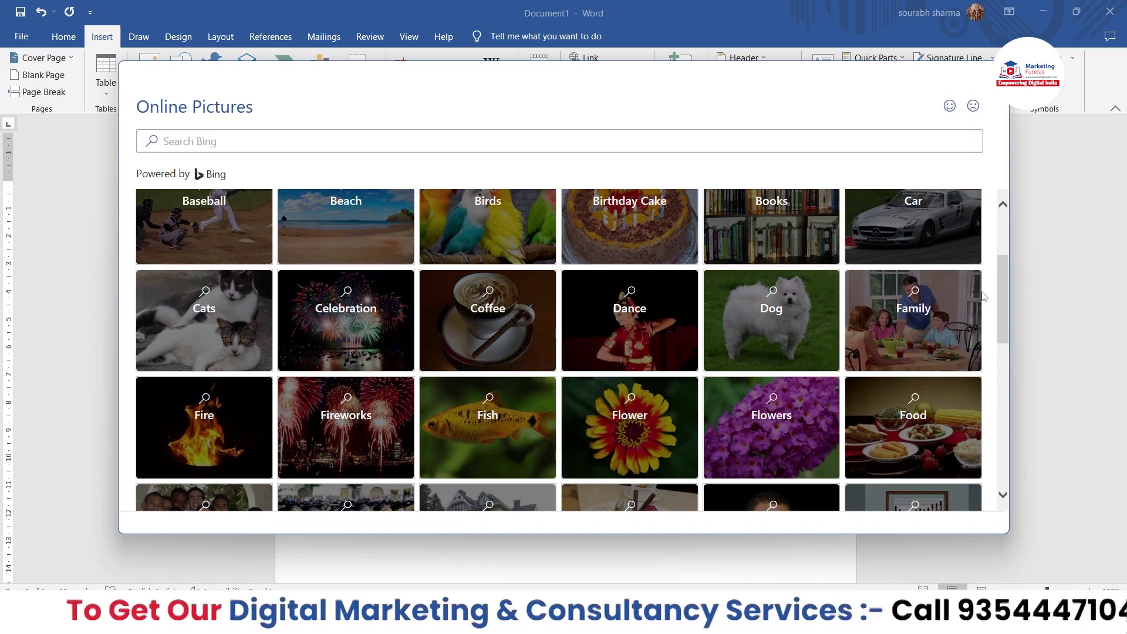
{"action": "scroll", "coordinate": [1005, 296], "scroll_direction": "up", "scroll_amount": 3}
{"action": "scroll", "coordinate": [993, 359], "scroll_direction": "down", "scroll_amount": 4}
{"action": "scroll", "coordinate": [994, 382], "scroll_direction": "down", "scroll_amount": 5}
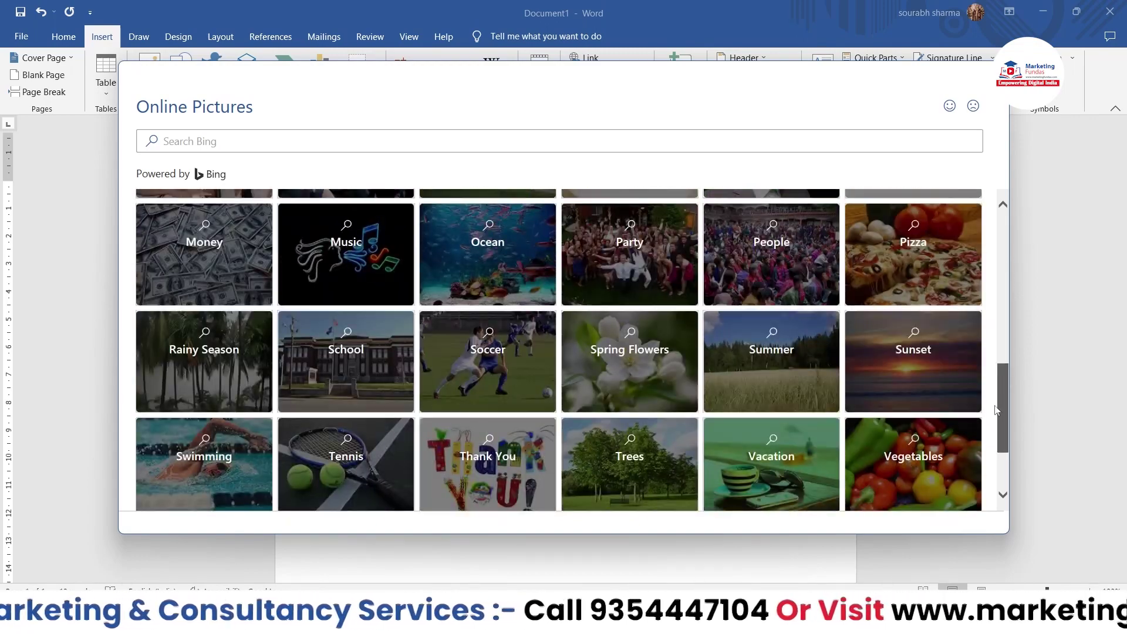
{"action": "scroll", "coordinate": [996, 410], "scroll_direction": "up", "scroll_amount": 10}
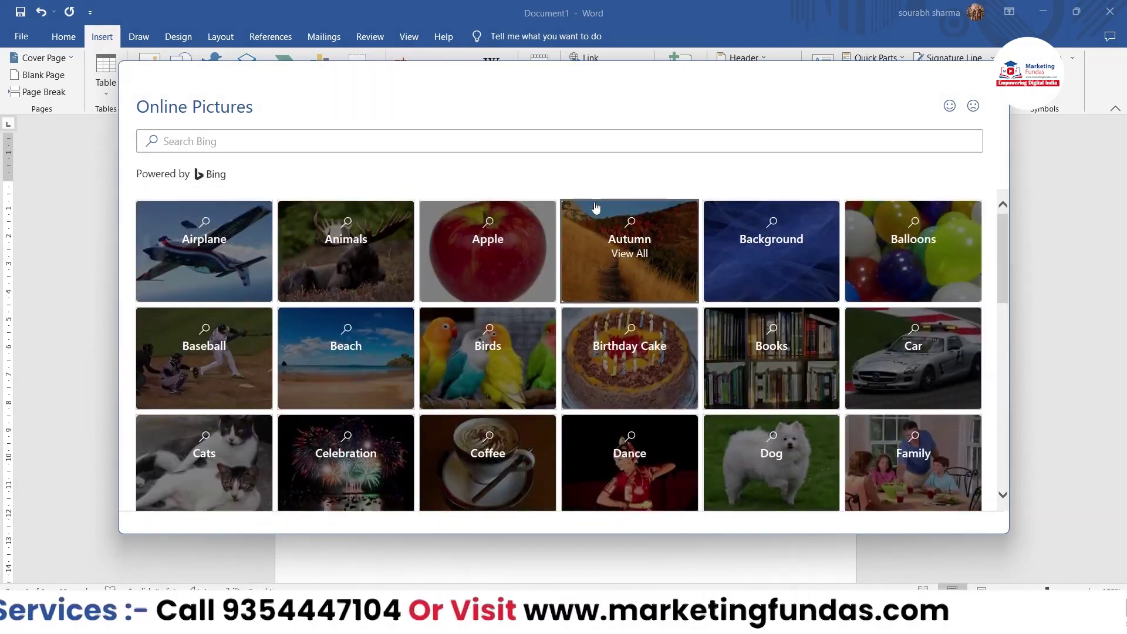
{"action": "left_click", "coordinate": [575, 146]}
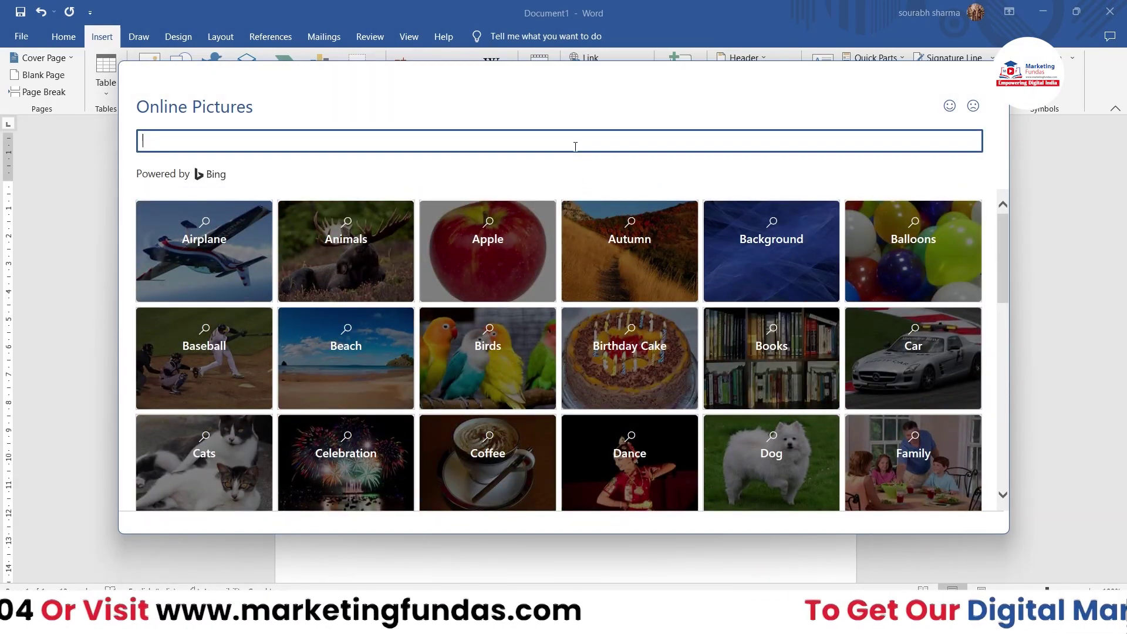
- Open the Dog category and scroll through its Creative Commons results
{"action": "scroll", "coordinate": [607, 282], "scroll_direction": "down", "scroll_amount": 2}
{"action": "scroll", "coordinate": [472, 391], "scroll_direction": "down", "scroll_amount": 2}
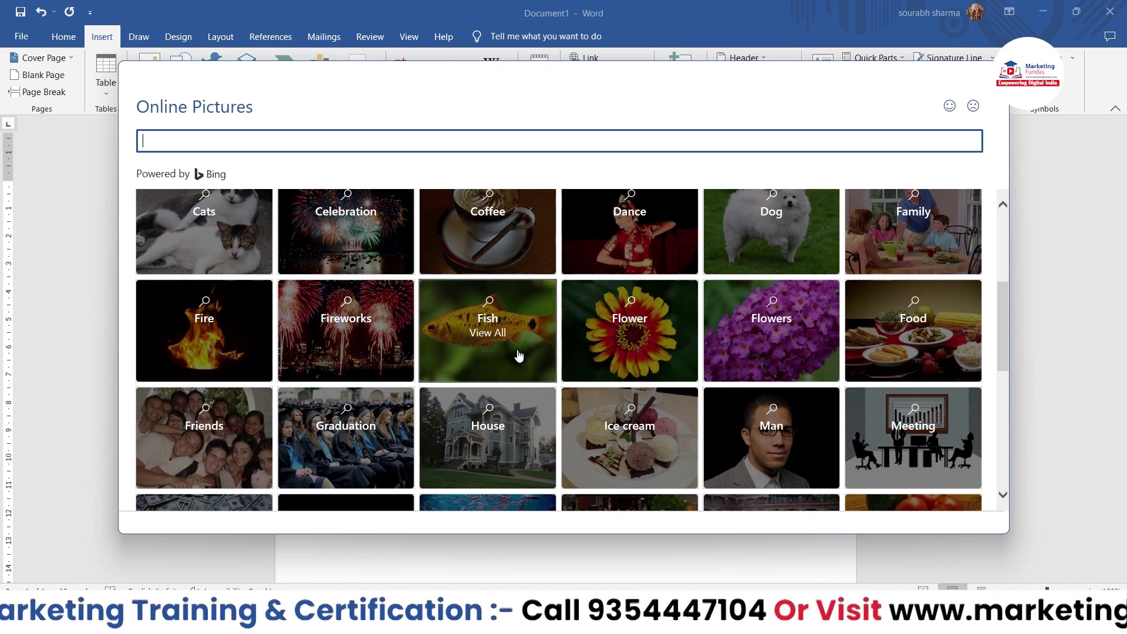
{"action": "scroll", "coordinate": [523, 355], "scroll_direction": "up", "scroll_amount": 1}
{"action": "left_click", "coordinate": [753, 272]}
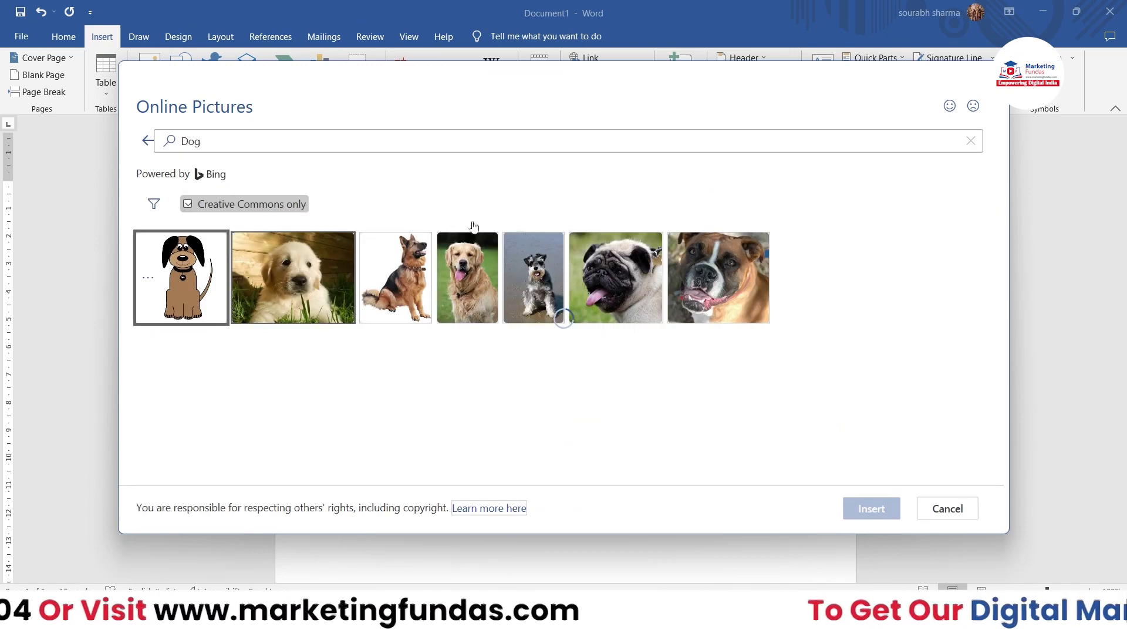
{"action": "scroll", "coordinate": [729, 277], "scroll_direction": "down", "scroll_amount": 1}
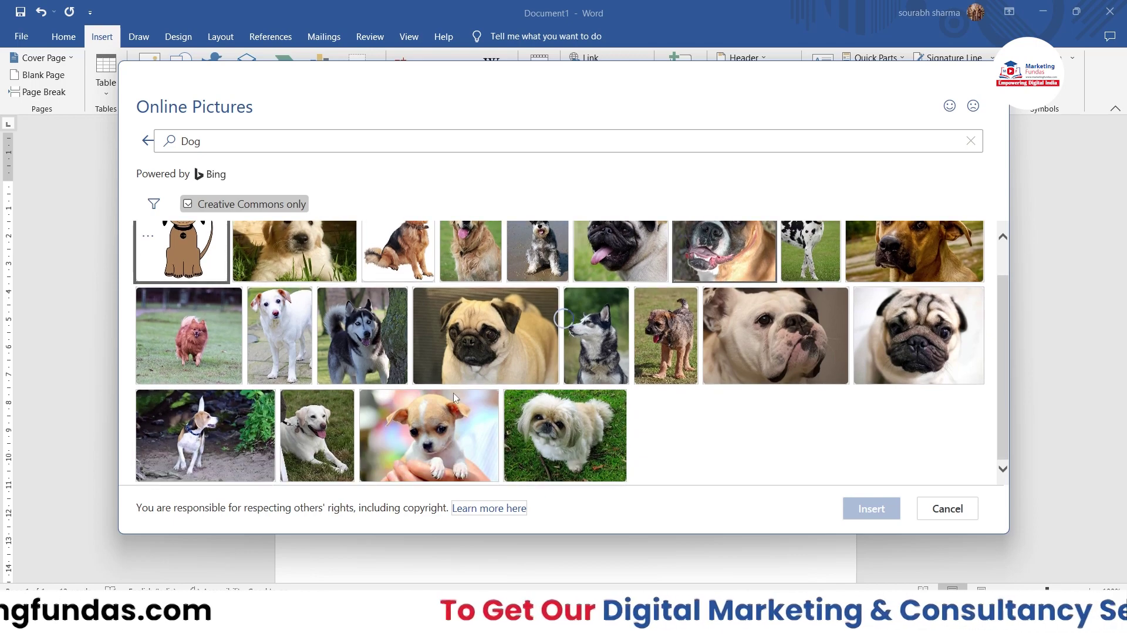
{"action": "scroll", "coordinate": [697, 315], "scroll_direction": "down", "scroll_amount": 4}
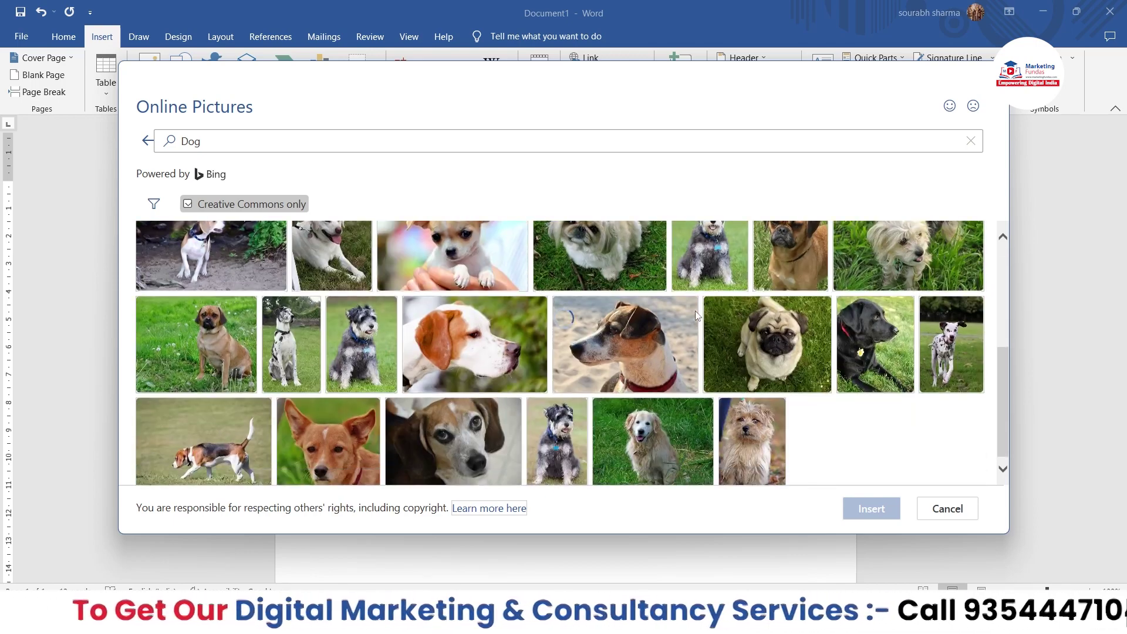
{"action": "scroll", "coordinate": [737, 380], "scroll_direction": "down", "scroll_amount": 2}
{"action": "scroll", "coordinate": [770, 323], "scroll_direction": "down", "scroll_amount": 4}
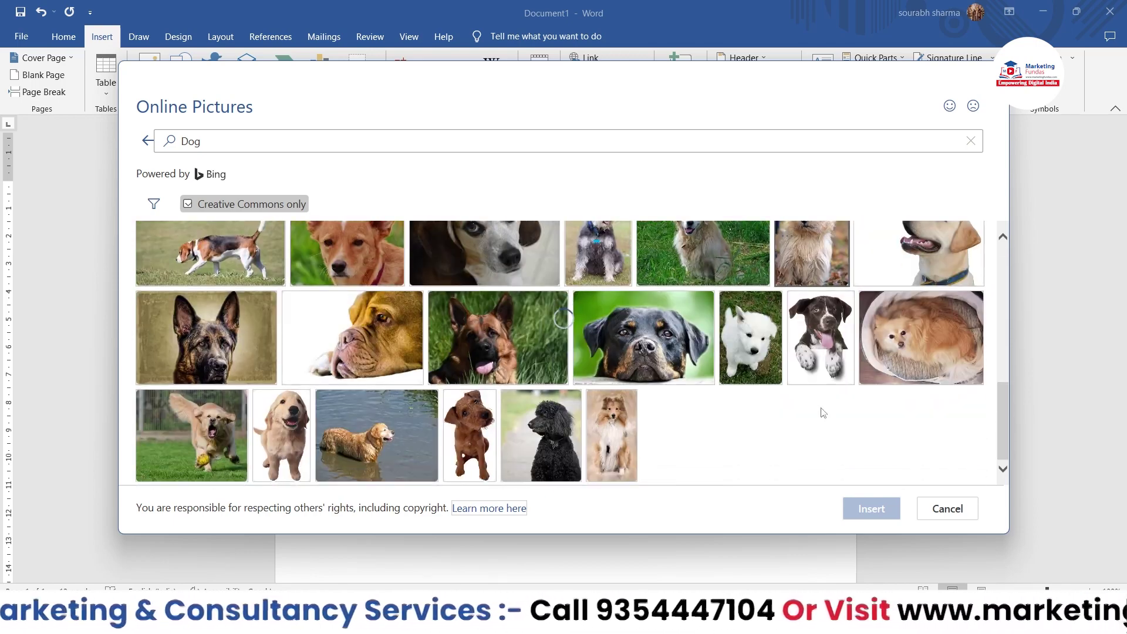
{"action": "scroll", "coordinate": [770, 323], "scroll_direction": "up", "scroll_amount": 10}
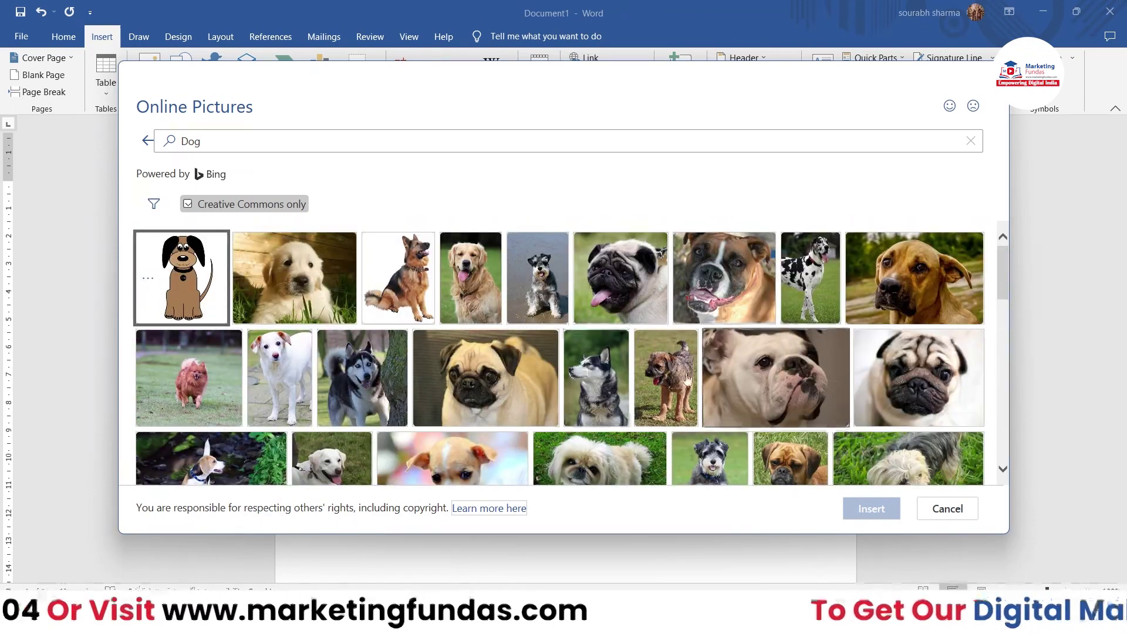
- Try twice to insert the golden retriever puppy photo, dismissing each import error
{"action": "left_click", "coordinate": [297, 275]}
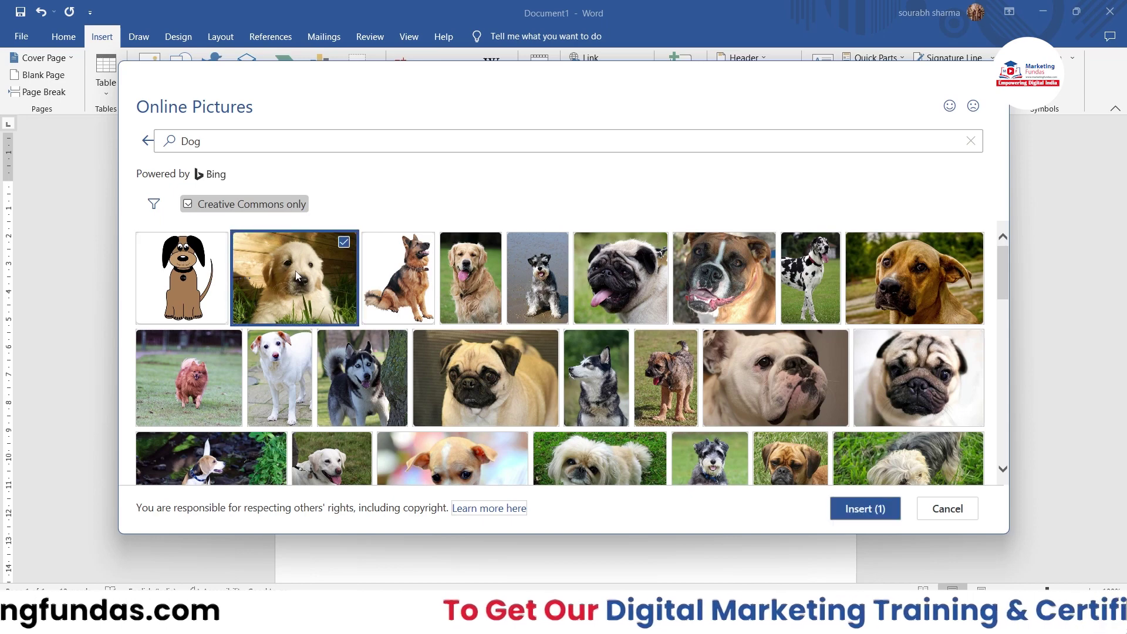
{"action": "left_click", "coordinate": [883, 508]}
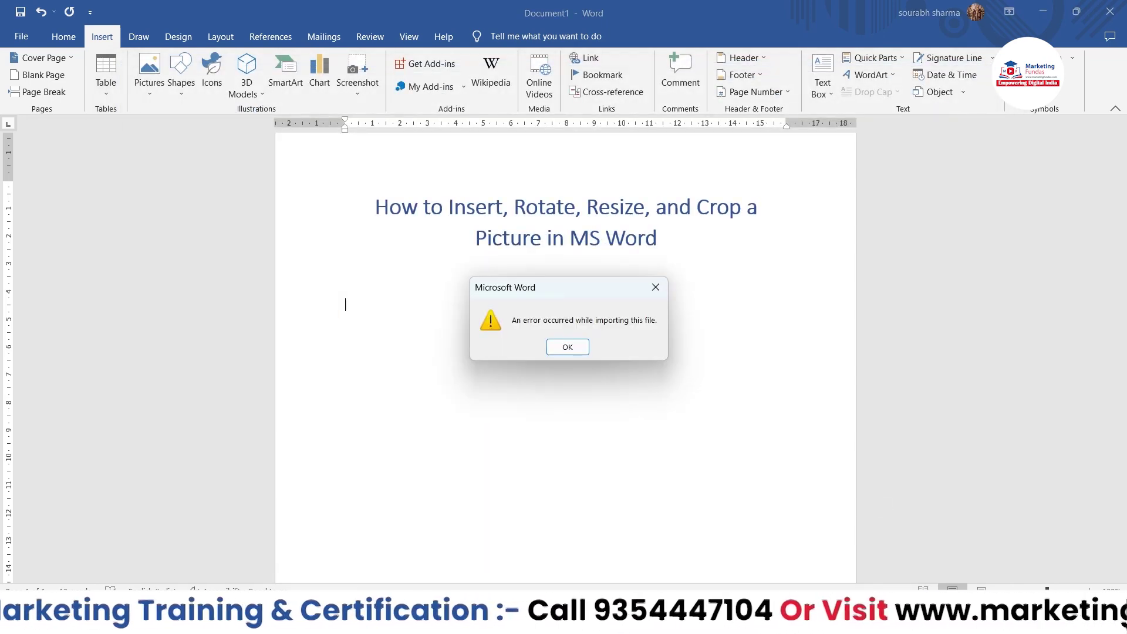
{"action": "key", "text": "Return"}
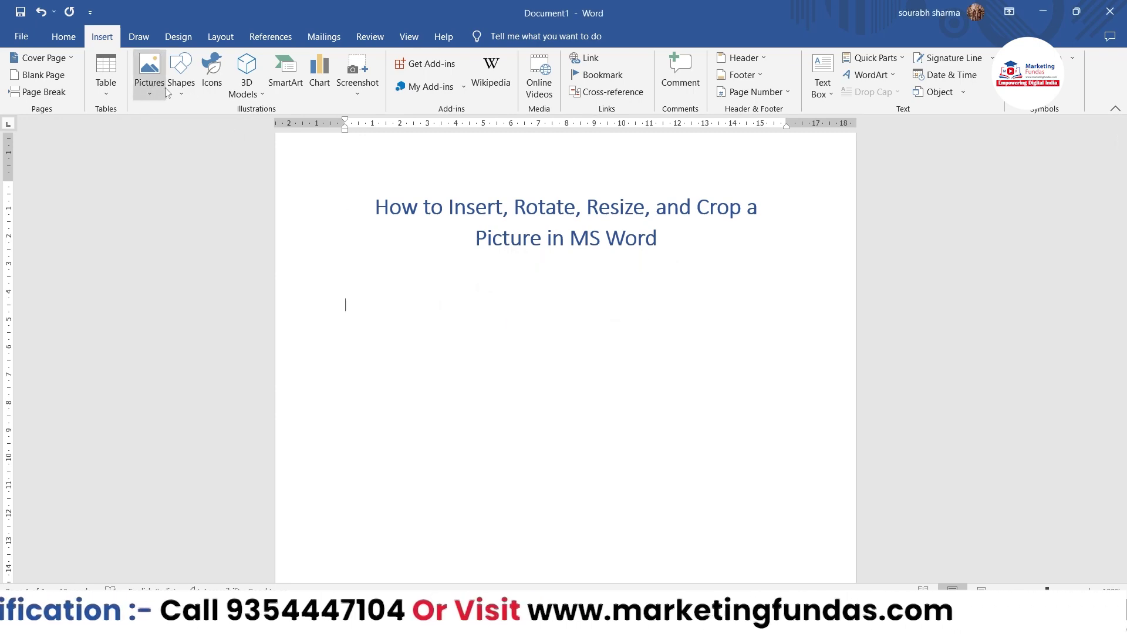
{"action": "left_click", "coordinate": [166, 91]}
{"action": "left_click", "coordinate": [151, 151]}
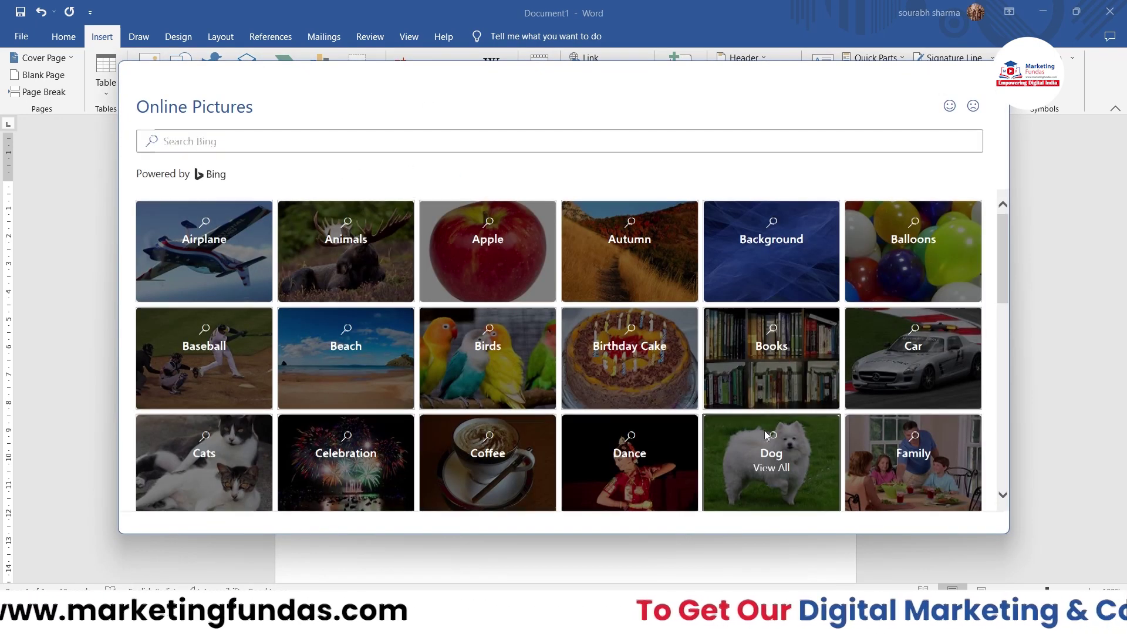
{"action": "left_click", "coordinate": [767, 451]}
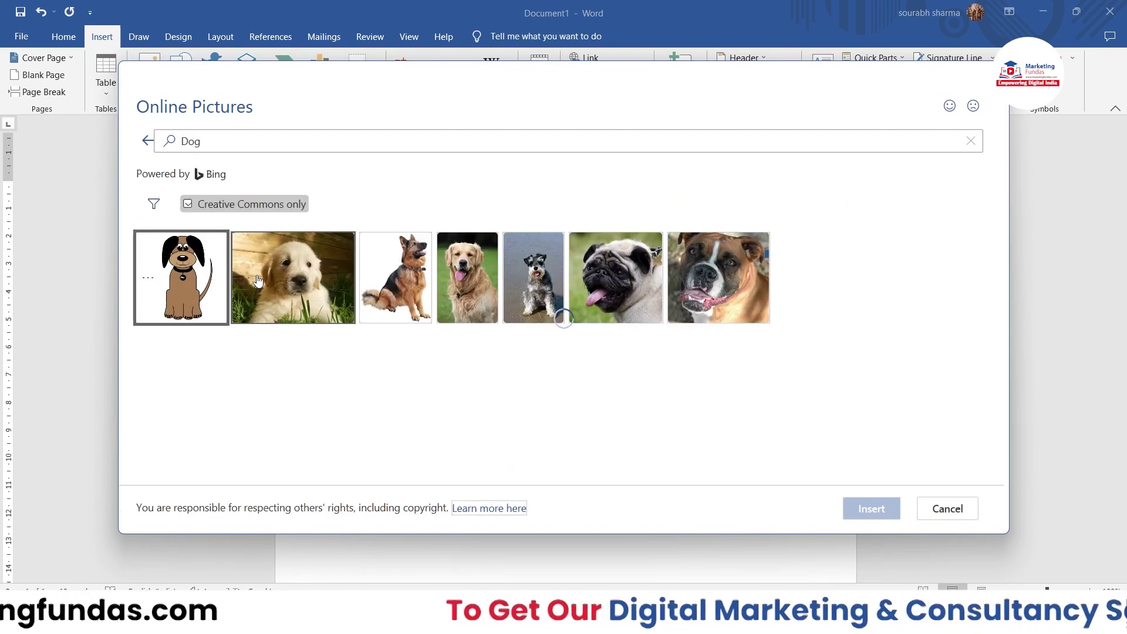
{"action": "left_click", "coordinate": [258, 281]}
{"action": "left_click", "coordinate": [883, 508]}
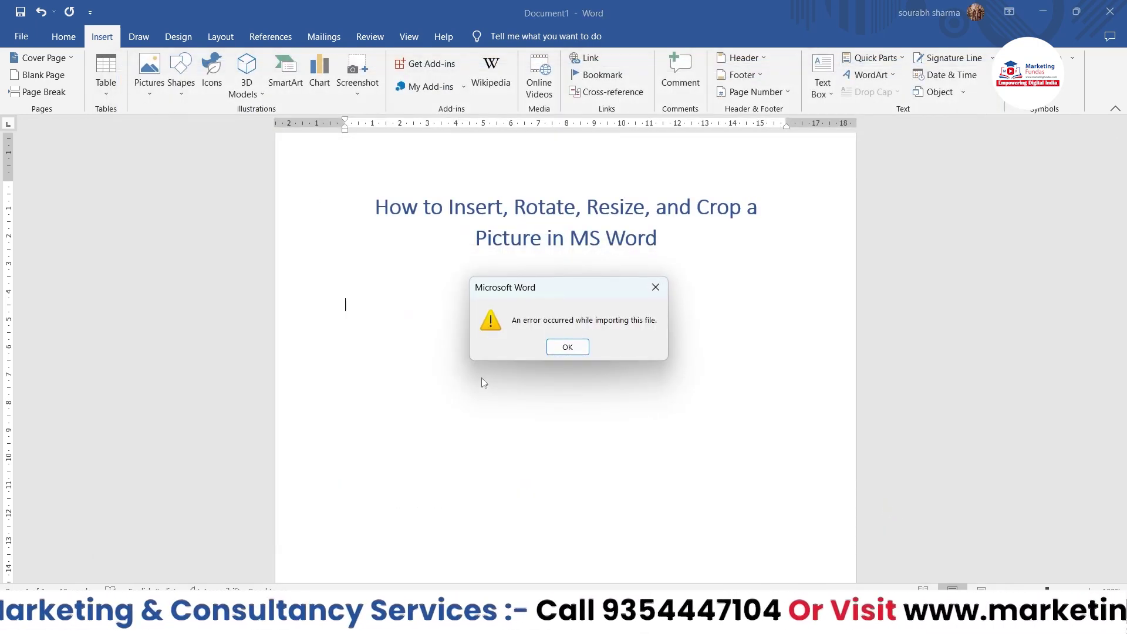
{"action": "key", "text": "Return"}
- Pick other Dog results instead, first the pug, then insert the husky photo
{"action": "left_click", "coordinate": [156, 91]}
{"action": "left_click", "coordinate": [182, 143]}
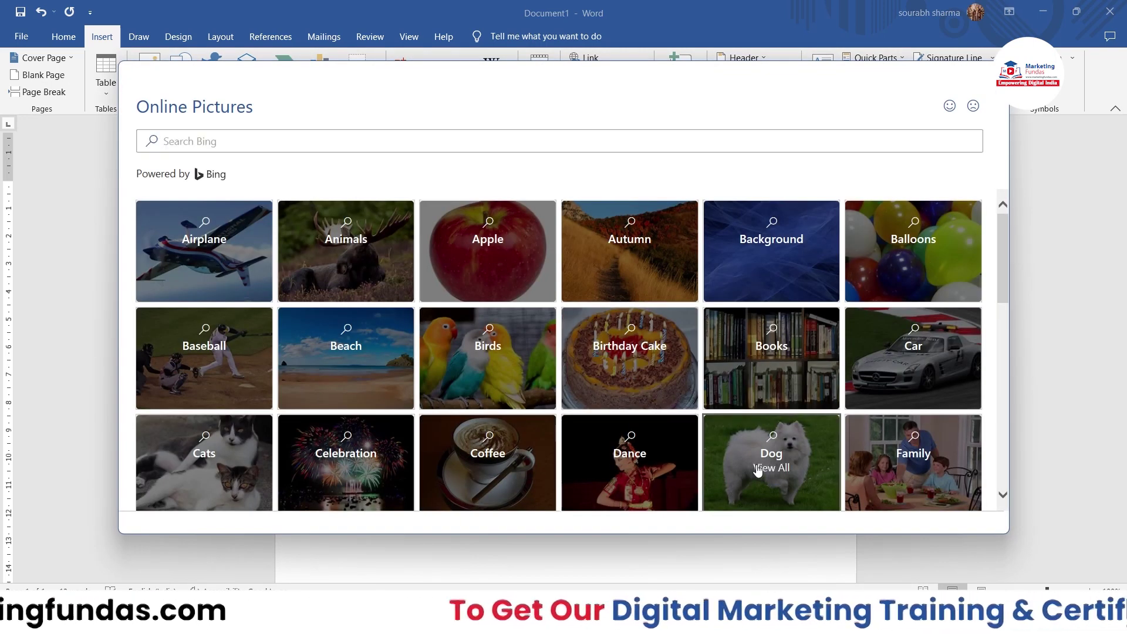
{"action": "left_click", "coordinate": [787, 481]}
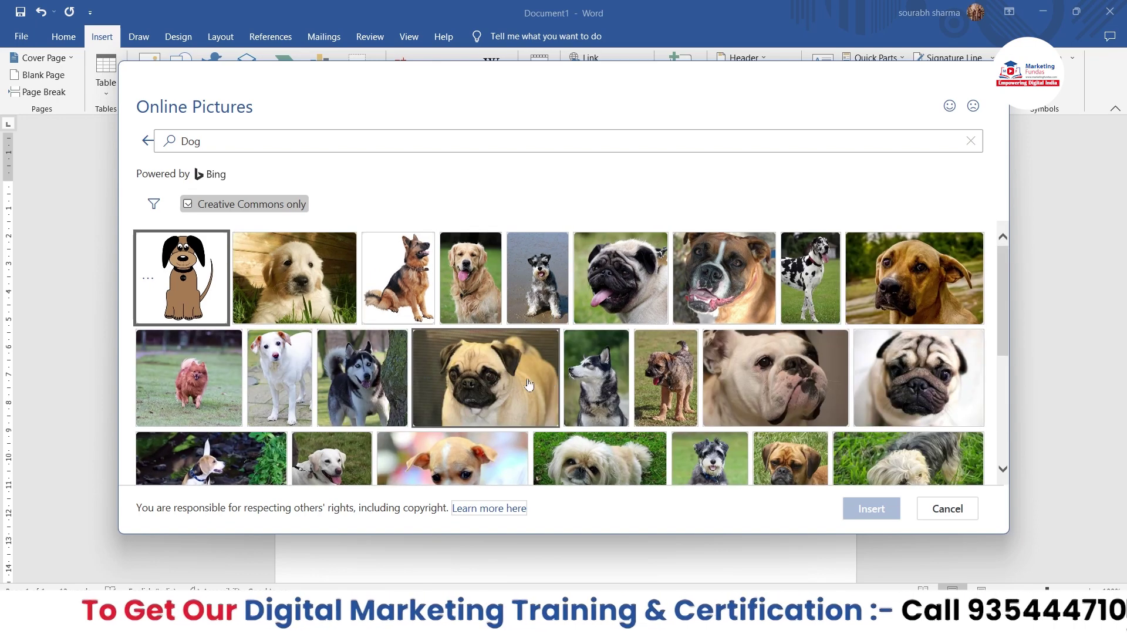
{"action": "left_click", "coordinate": [487, 376]}
{"action": "left_click", "coordinate": [834, 508]}
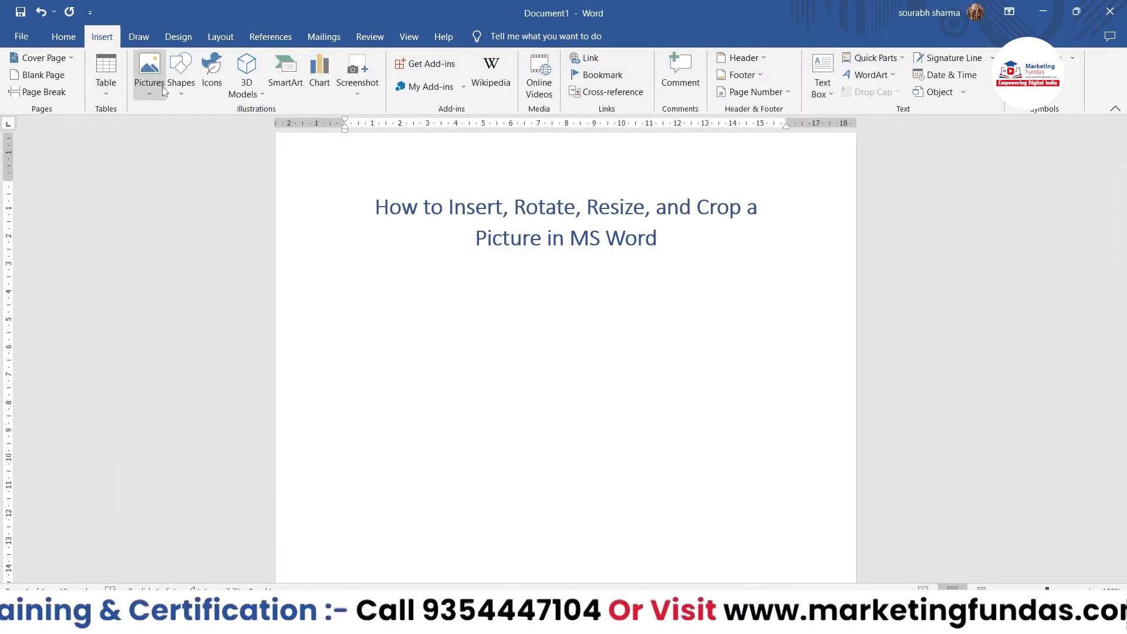
{"action": "left_click", "coordinate": [149, 73]}
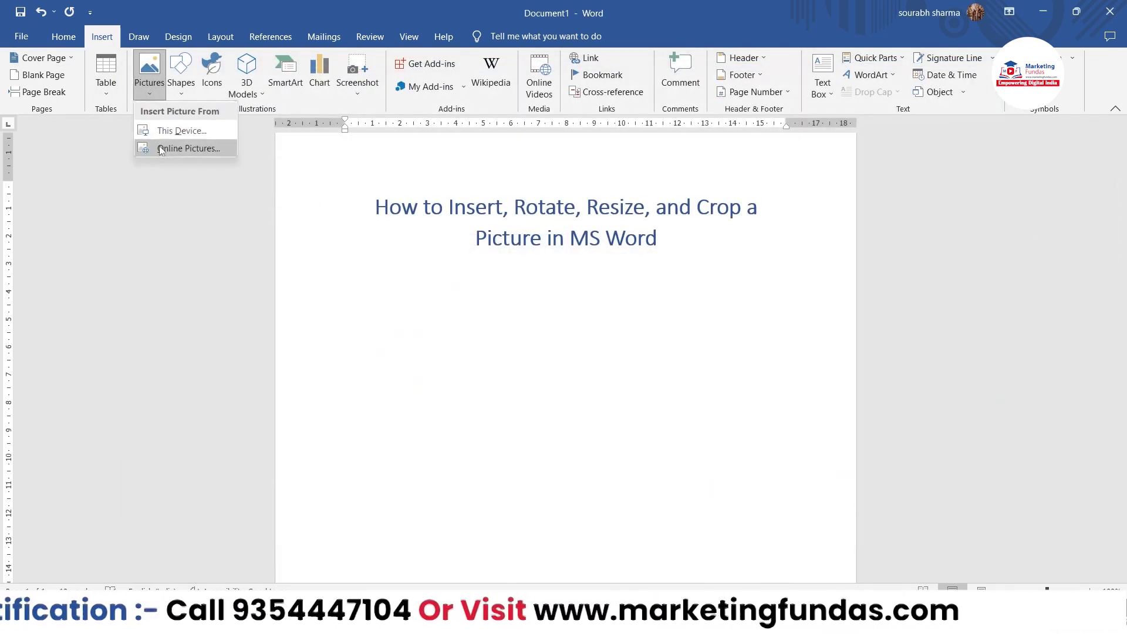
{"action": "left_click", "coordinate": [187, 148]}
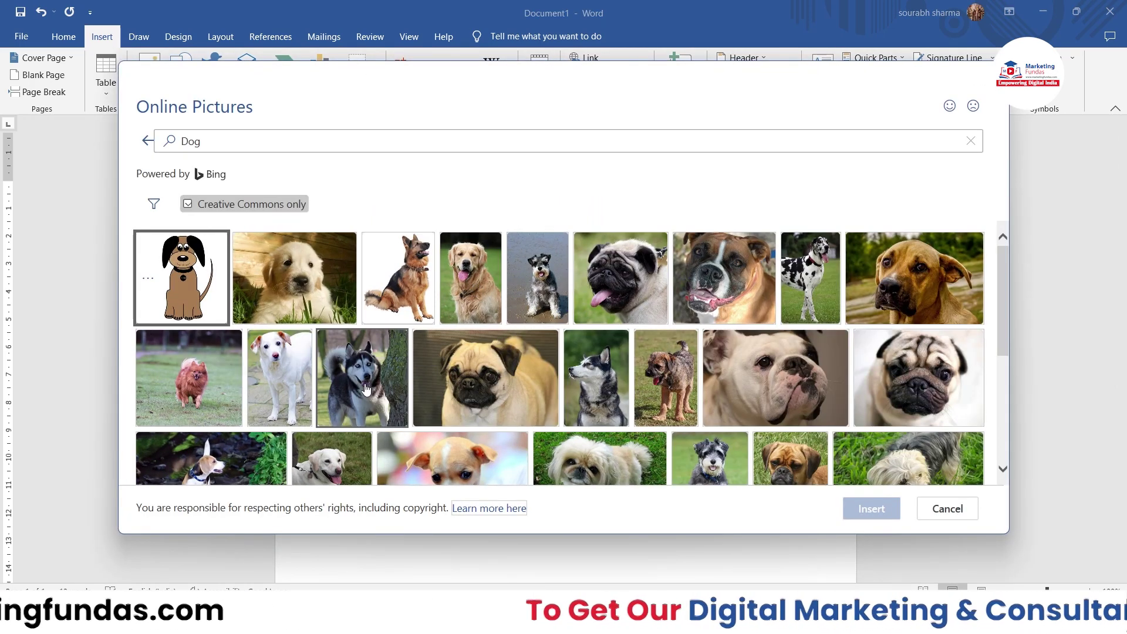
{"action": "left_click", "coordinate": [861, 509]}
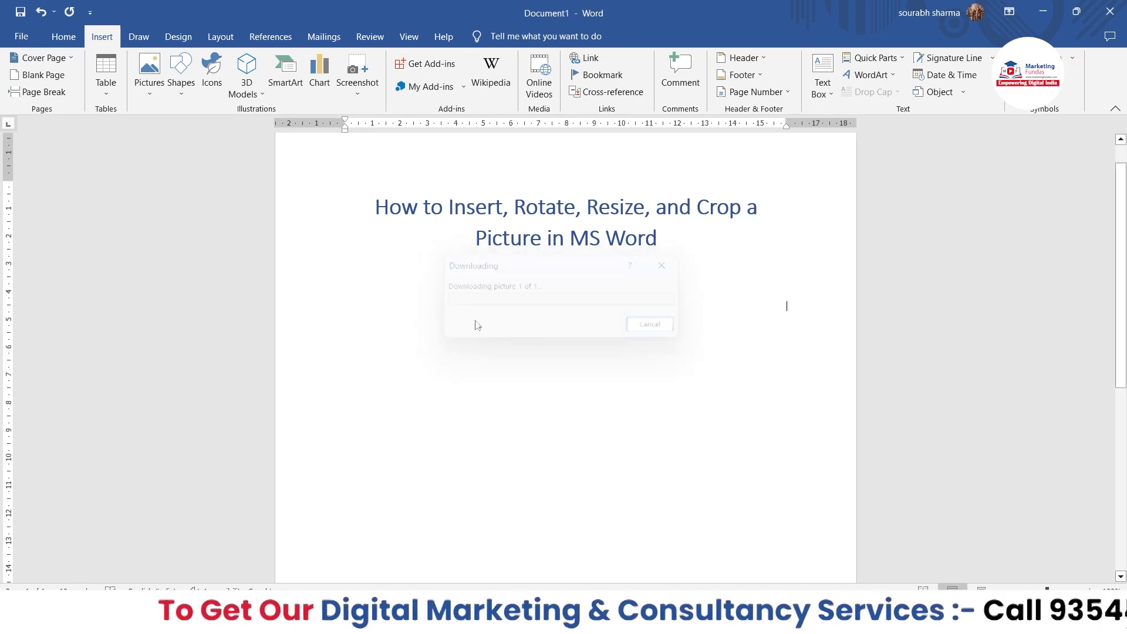
- Scroll the page to review the husky photo below the title, then return to Insert
{"action": "scroll", "coordinate": [698, 364], "scroll_direction": "down", "scroll_amount": 5}
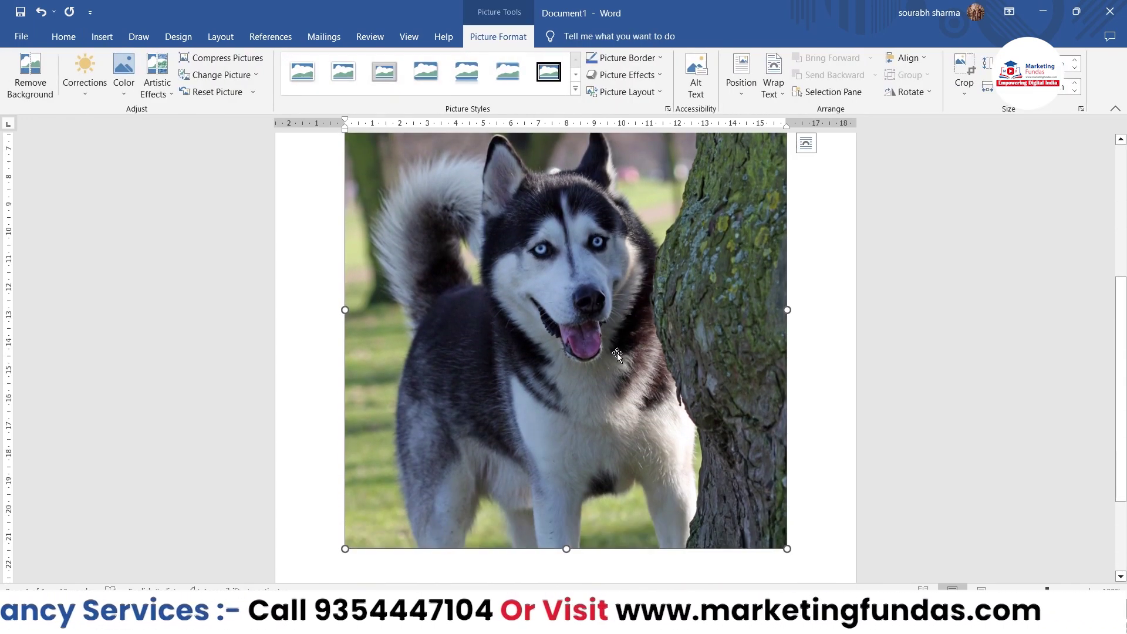
{"action": "scroll", "coordinate": [618, 353], "scroll_direction": "up", "scroll_amount": 4}
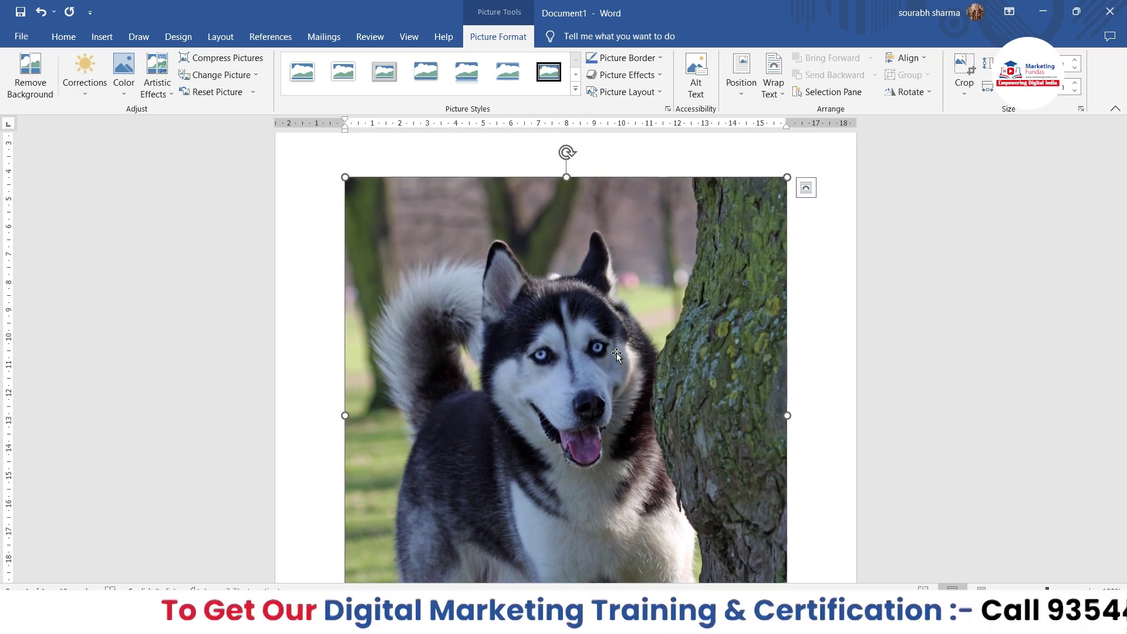
{"action": "scroll", "coordinate": [616, 354], "scroll_direction": "up", "scroll_amount": 4}
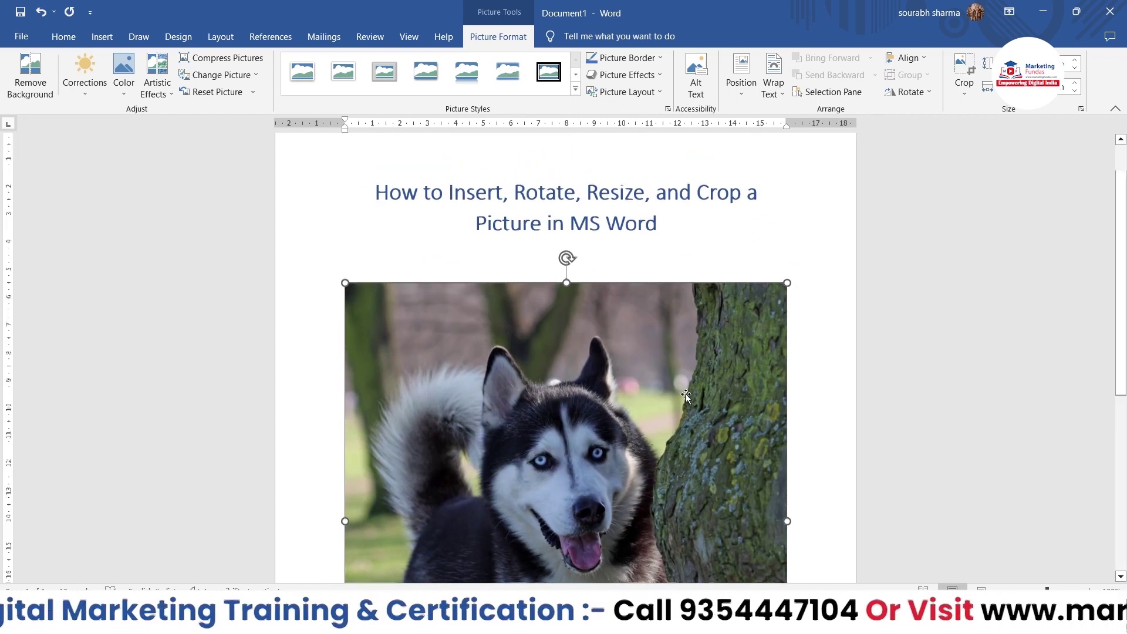
{"action": "scroll", "coordinate": [686, 393], "scroll_direction": "down", "scroll_amount": 4}
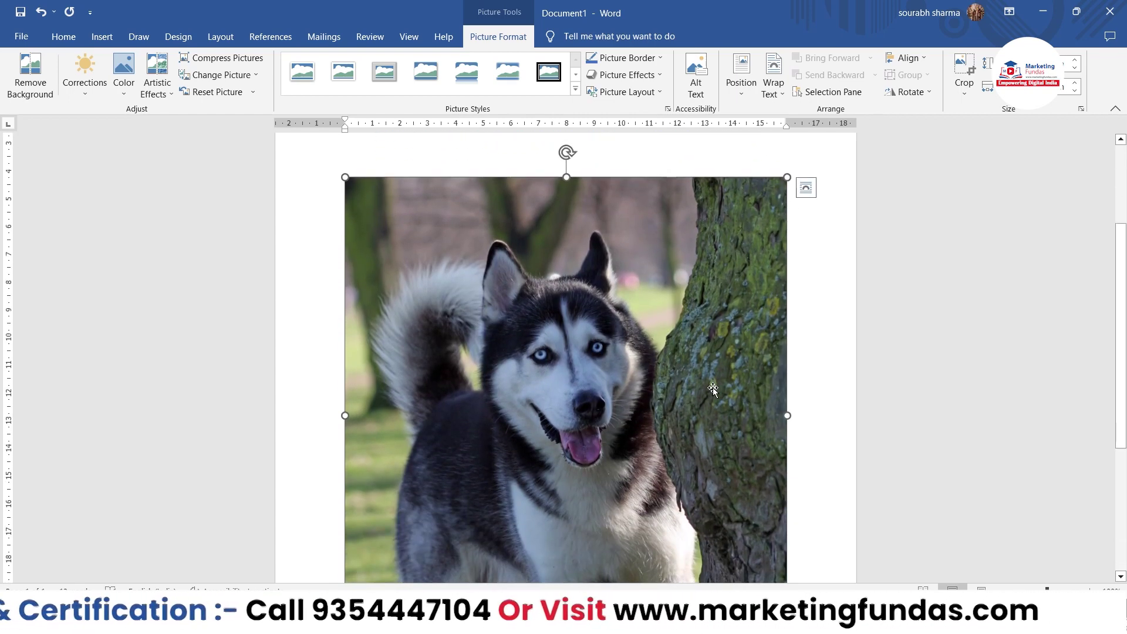
{"action": "scroll", "coordinate": [714, 388], "scroll_direction": "down", "scroll_amount": 4}
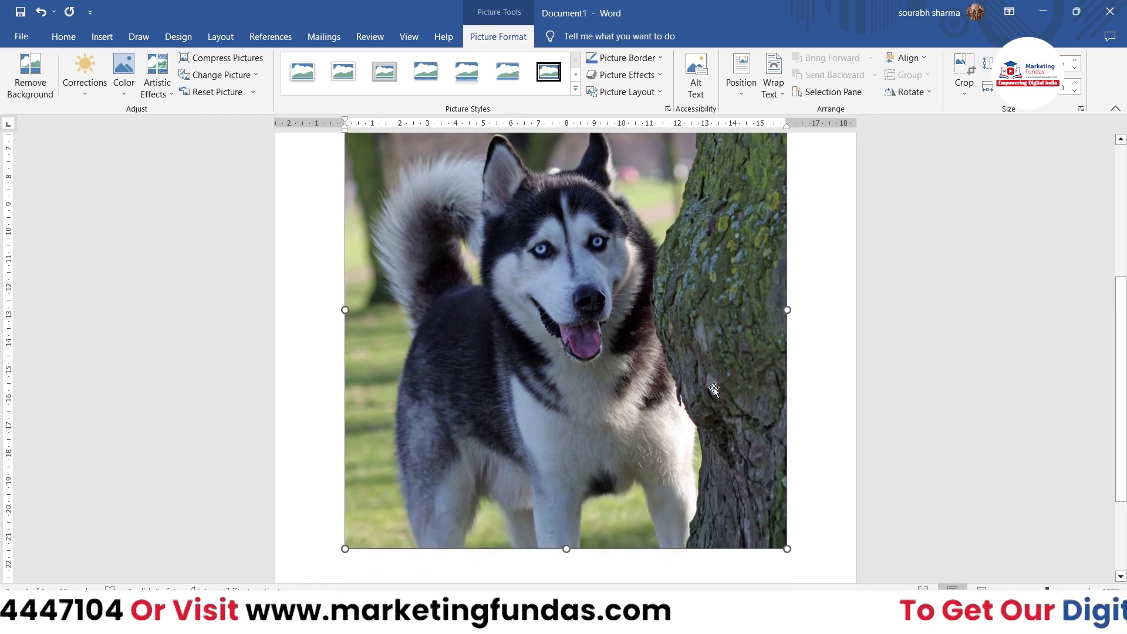
{"action": "scroll", "coordinate": [714, 387], "scroll_direction": "down", "scroll_amount": 2}
{"action": "scroll", "coordinate": [714, 387], "scroll_direction": "up", "scroll_amount": 4}
{"action": "scroll", "coordinate": [715, 389], "scroll_direction": "up", "scroll_amount": 1}
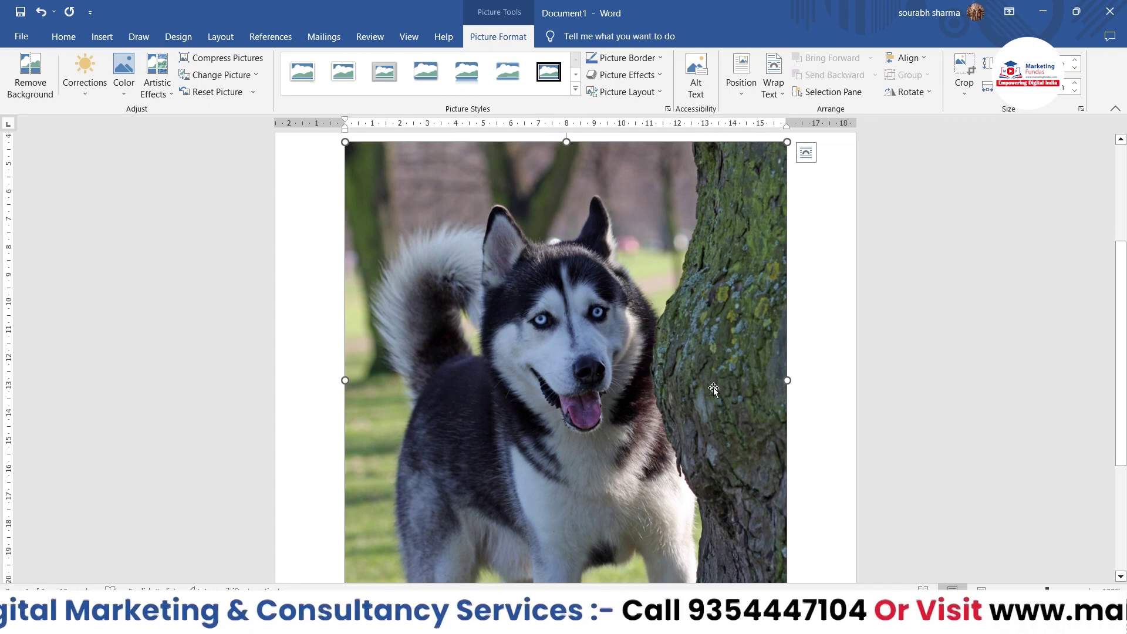
{"action": "scroll", "coordinate": [512, 253], "scroll_direction": "up", "scroll_amount": 4}
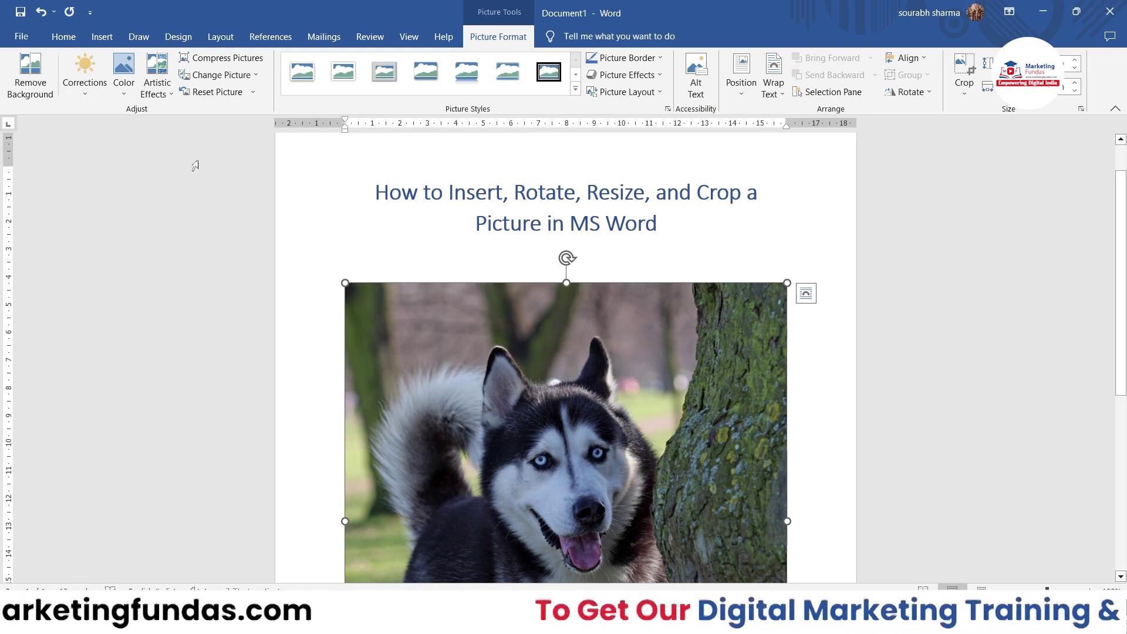
{"action": "left_click", "coordinate": [102, 37]}
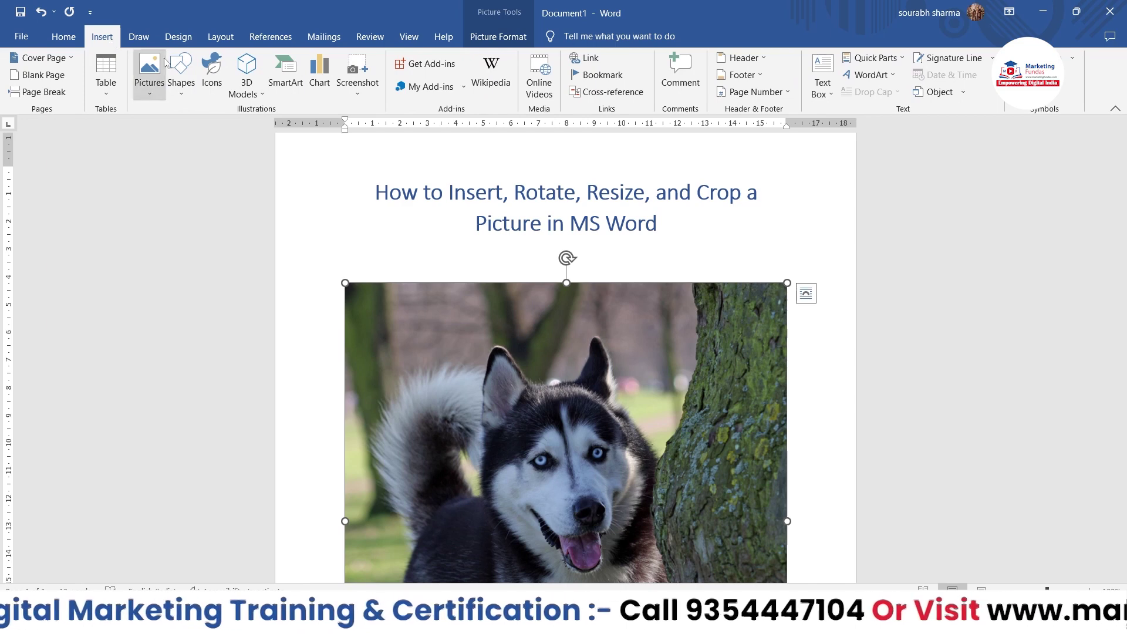
- Browse the online Dog pictures again, cancel without inserting, and delete the husky photo
{"action": "left_click", "coordinate": [180, 74]}
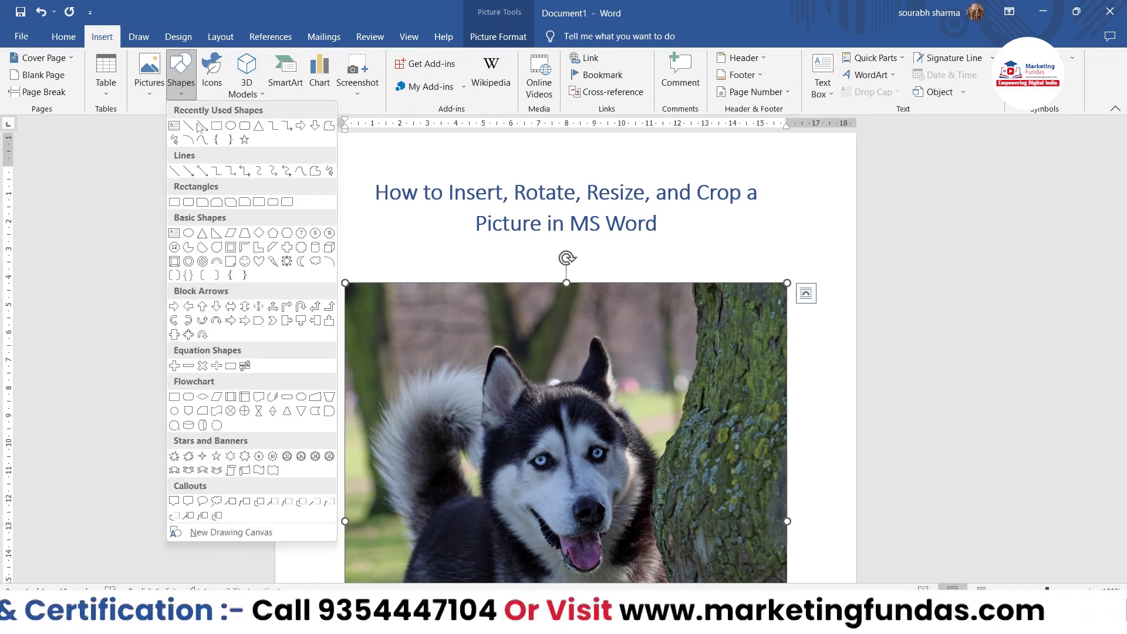
{"action": "left_click", "coordinate": [151, 93]}
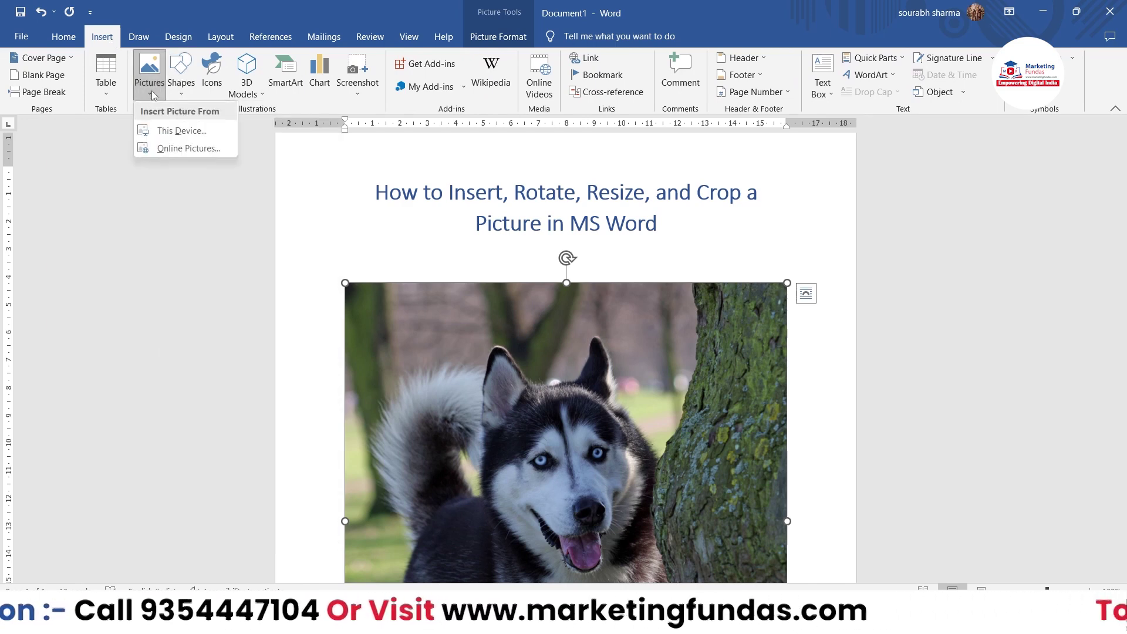
{"action": "left_click", "coordinate": [184, 149]}
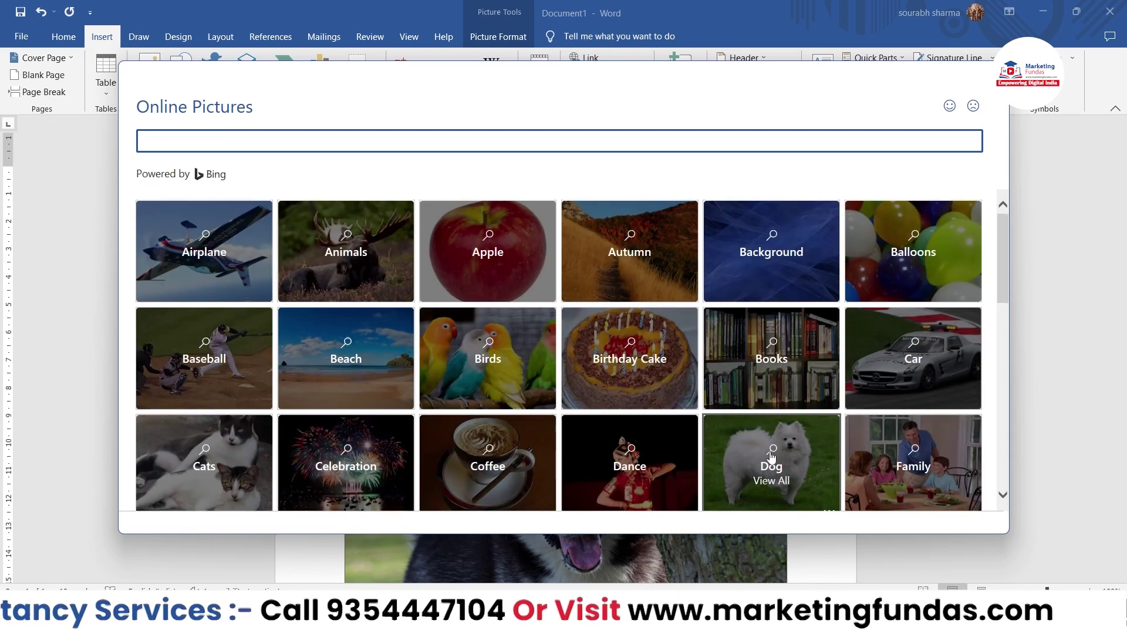
{"action": "left_click", "coordinate": [772, 457]}
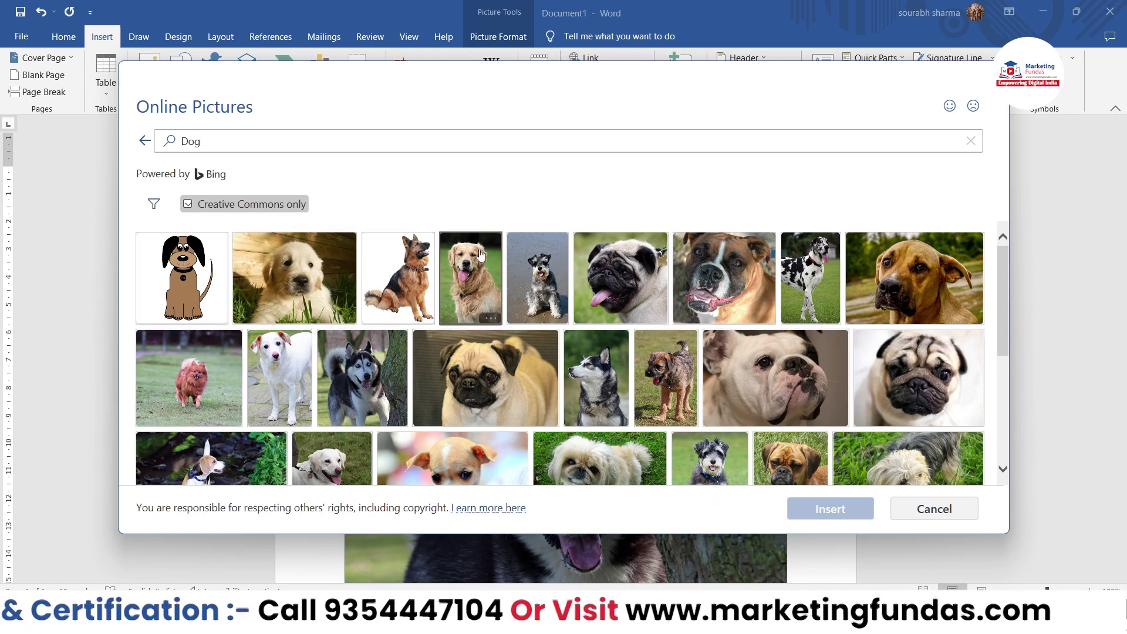
{"action": "left_click_drag", "start_coordinate": [998, 285], "coordinate": [998, 409]}
{"action": "scroll", "coordinate": [997, 410], "scroll_direction": "down", "scroll_amount": 3}
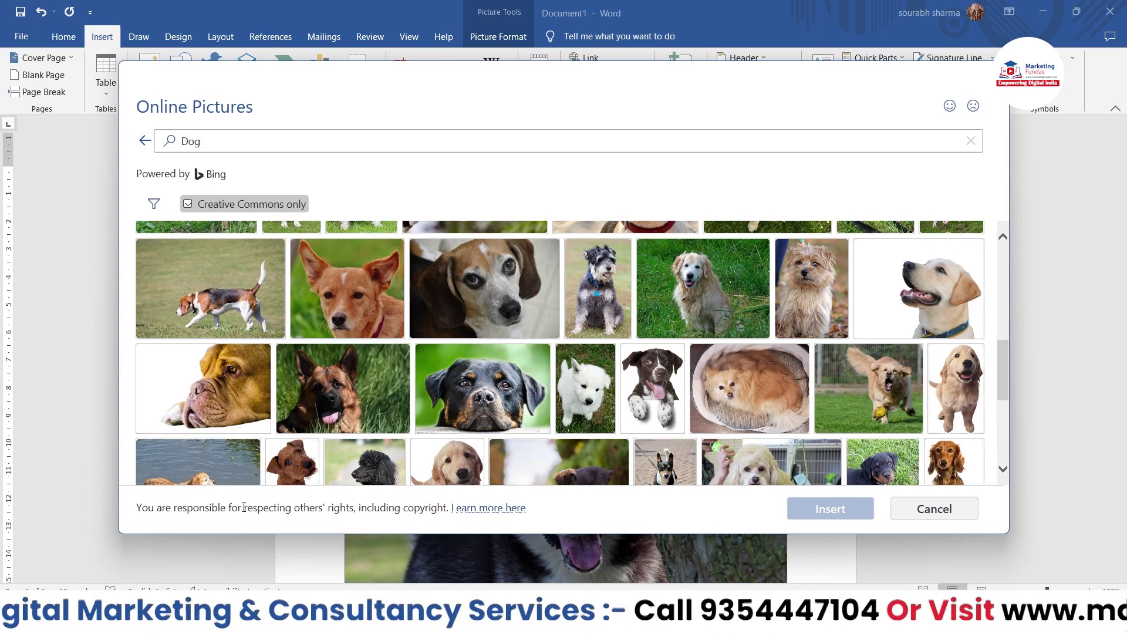
{"action": "left_click", "coordinate": [963, 511]}
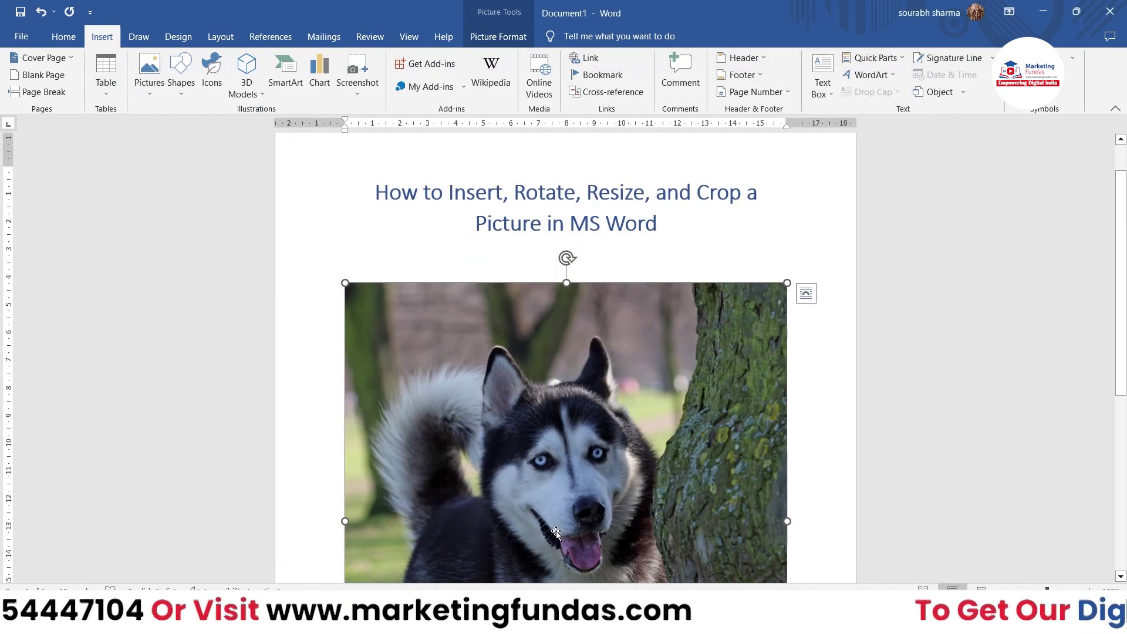
{"action": "key", "text": "Delete"}
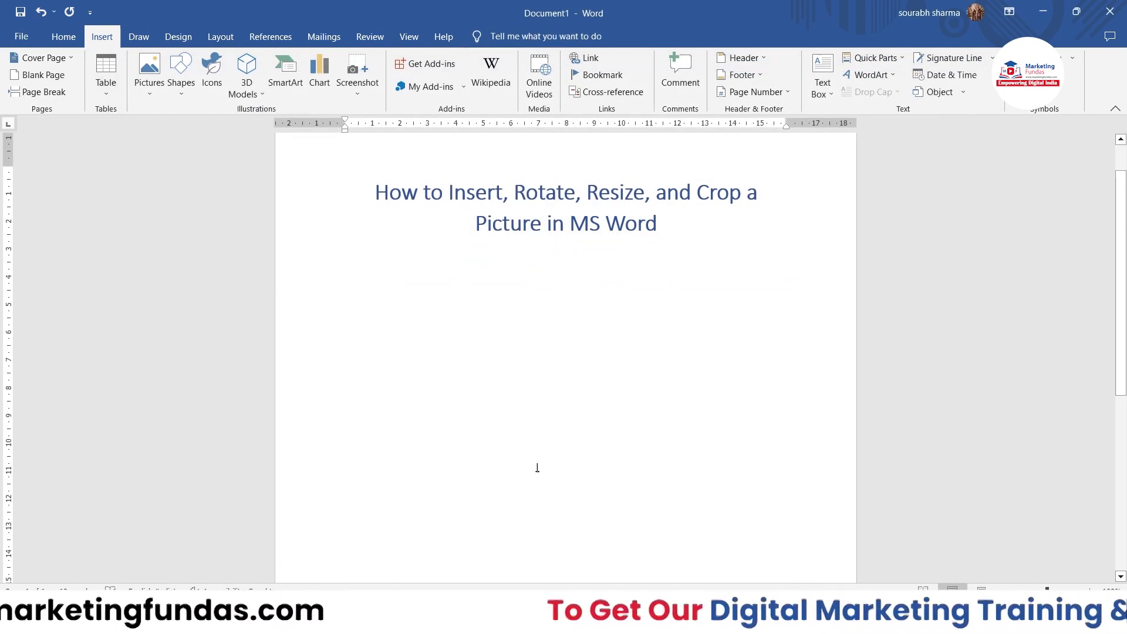
- Insert the HD-wallpaper lakeside image from the Downloads folder on this device
{"action": "left_click", "coordinate": [150, 75]}
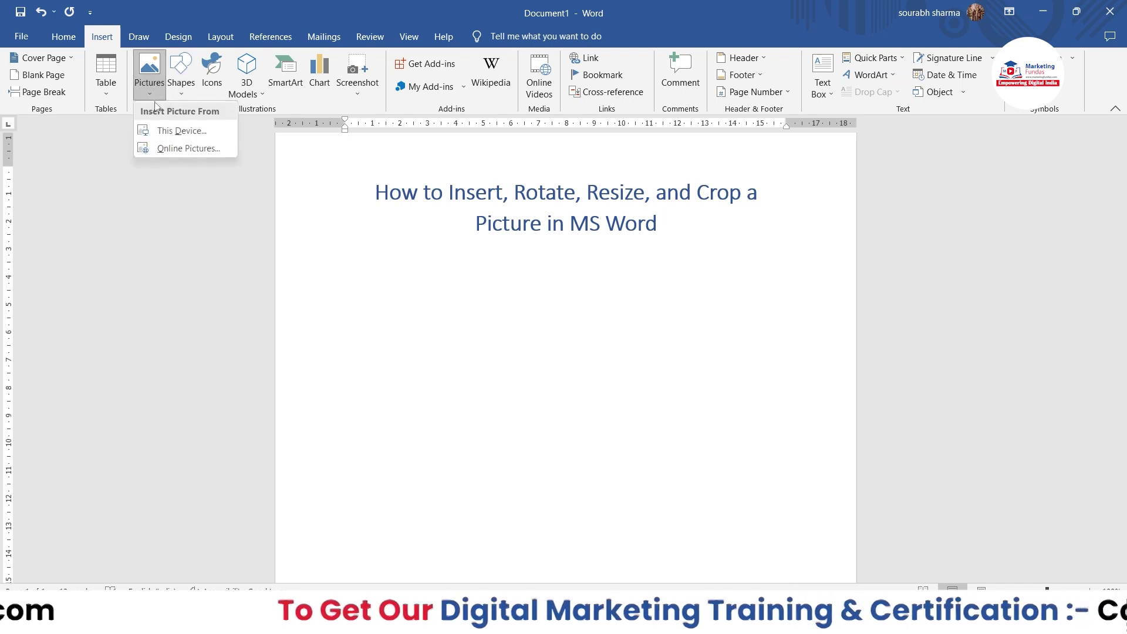
{"action": "left_click", "coordinate": [175, 132]}
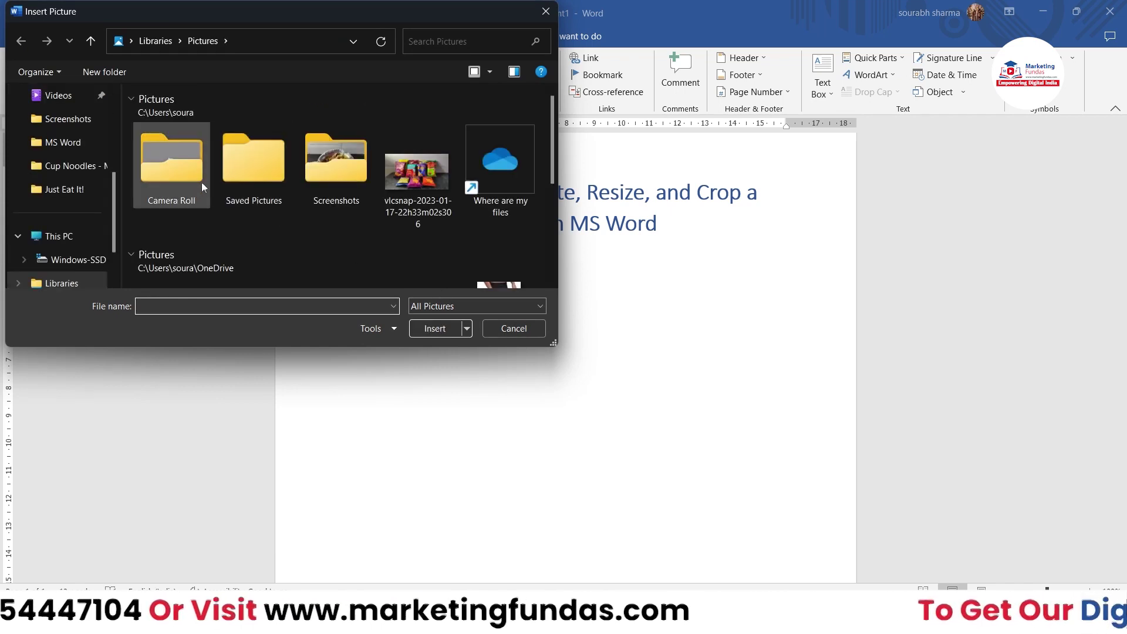
{"action": "scroll", "coordinate": [77, 135], "scroll_direction": "up", "scroll_amount": 5}
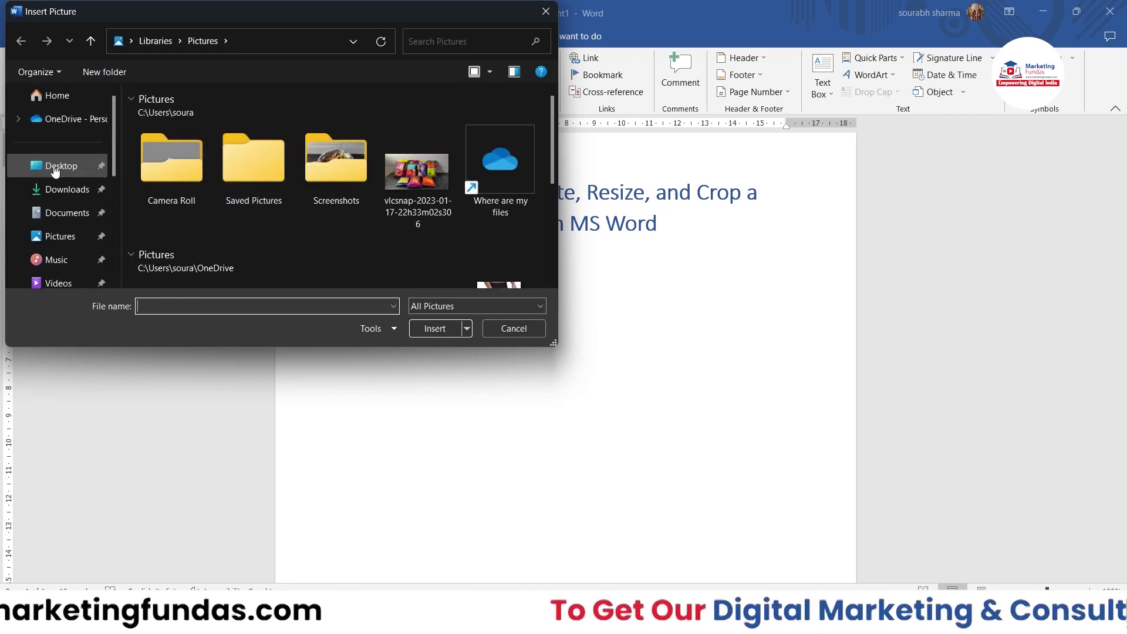
{"action": "left_click", "coordinate": [62, 189]}
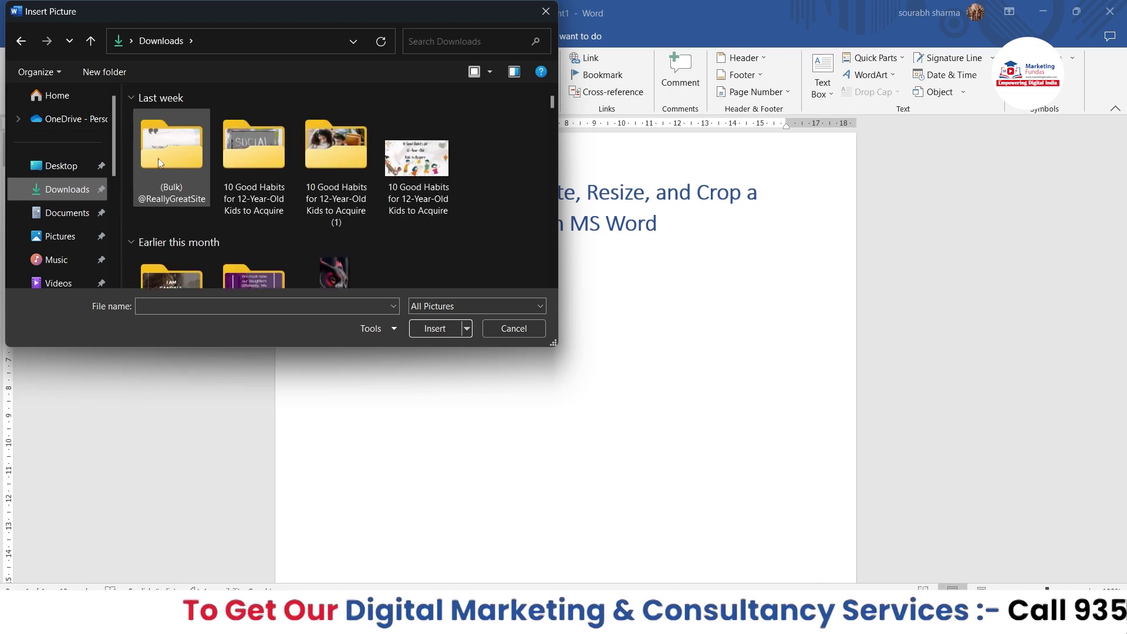
{"action": "left_click", "coordinate": [188, 164]}
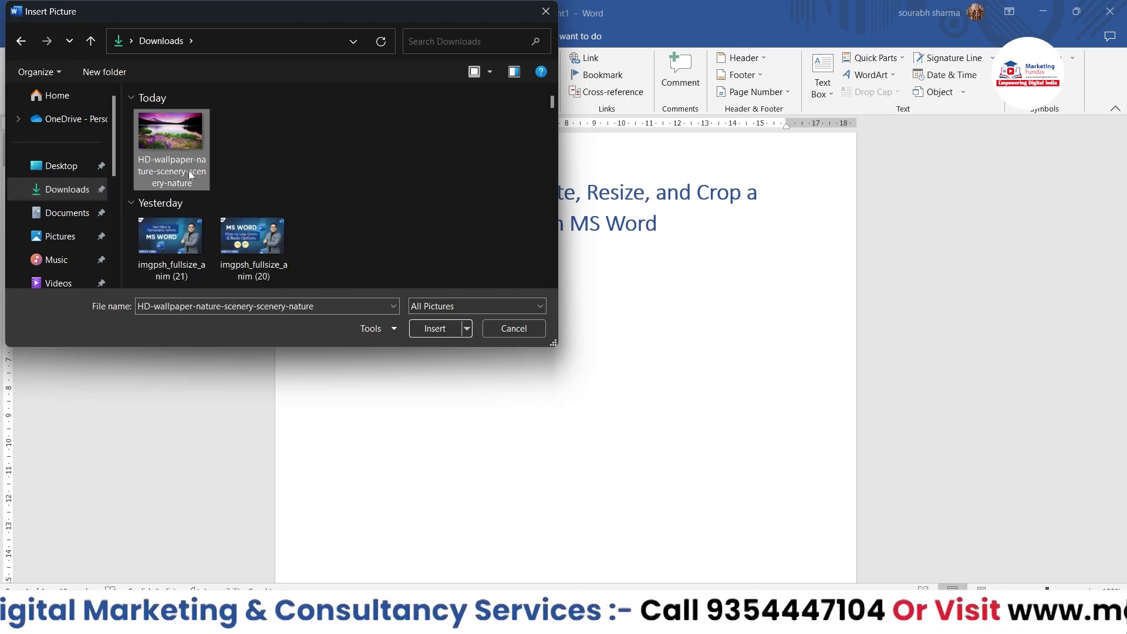
{"action": "left_click", "coordinate": [447, 330]}
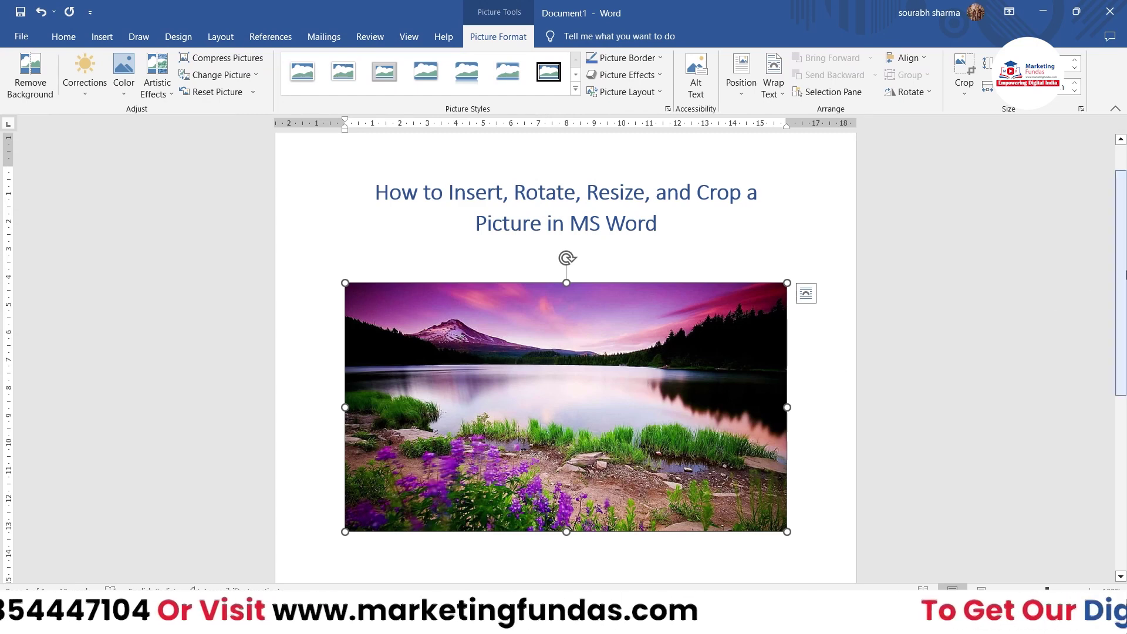
- Enlarge the landscape picture slightly by dragging its corner
{"action": "mouse_move", "coordinate": [1122, 272]}
{"action": "left_mouse_down"}
{"action": "mouse_move", "coordinate": [1122, 307]}
{"action": "mouse_move", "coordinate": [1122, 256]}
{"action": "mouse_move", "coordinate": [1124, 279]}
{"action": "left_mouse_up"}
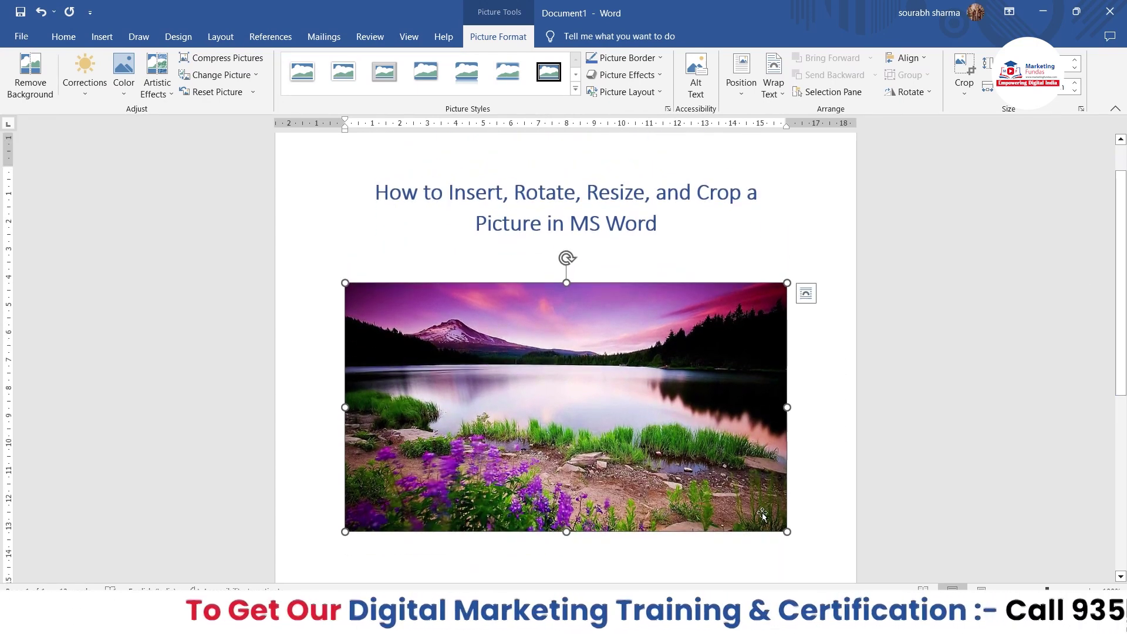
{"action": "mouse_move", "coordinate": [787, 531]}
{"action": "left_mouse_down"}
{"action": "mouse_move", "coordinate": [725, 498]}
{"action": "mouse_move", "coordinate": [796, 537]}
{"action": "mouse_move", "coordinate": [700, 479]}
{"action": "mouse_move", "coordinate": [813, 547]}
{"action": "mouse_move", "coordinate": [787, 532]}
{"action": "left_mouse_up"}
{"action": "left_click_drag", "start_coordinate": [784, 480], "coordinate": [813, 460]}
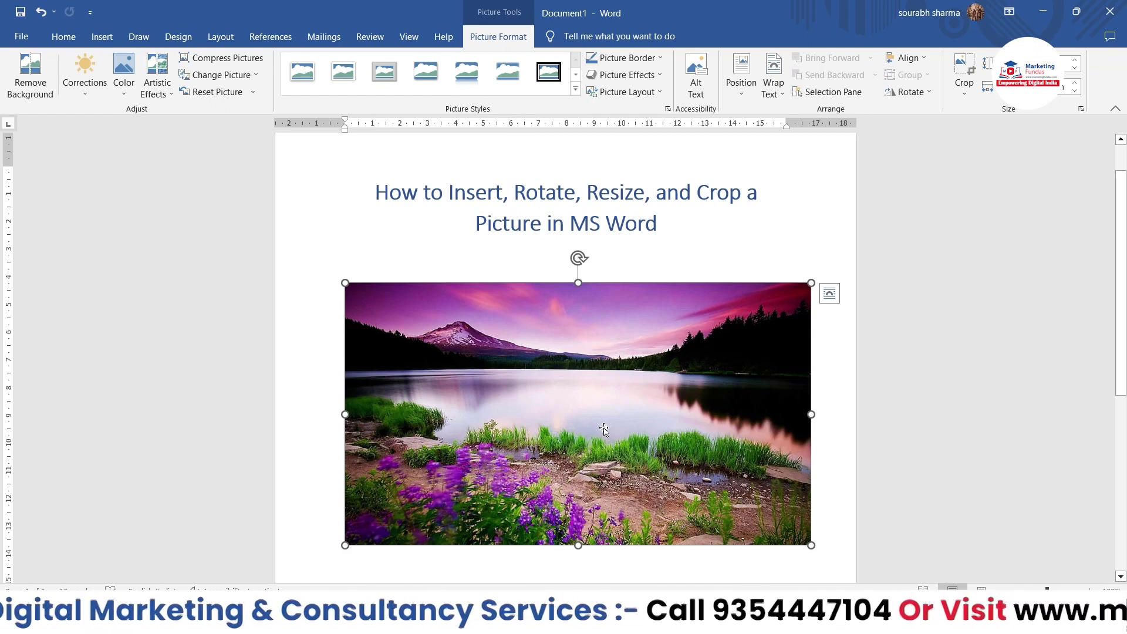
- Tilt the picture counter-clockwise with its rotation handle, then turn it back level
{"action": "scroll", "coordinate": [608, 432], "scroll_direction": "down", "scroll_amount": 1}
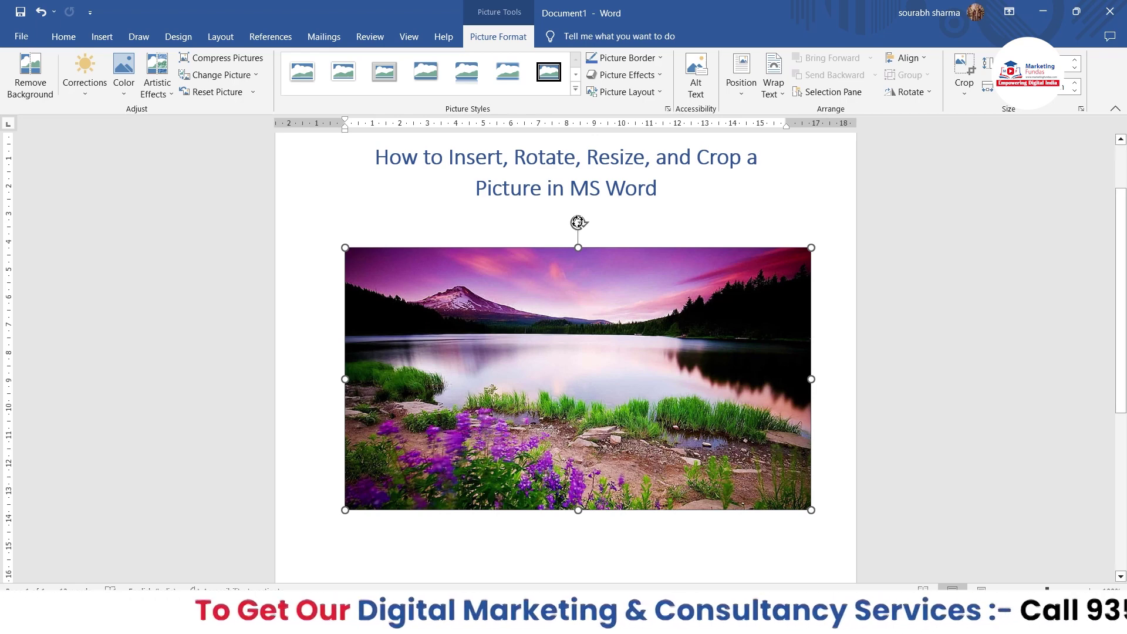
{"action": "left_click_drag", "start_coordinate": [580, 222], "coordinate": [415, 565]}
{"action": "left_click_drag", "start_coordinate": [296, 465], "coordinate": [579, 294]}
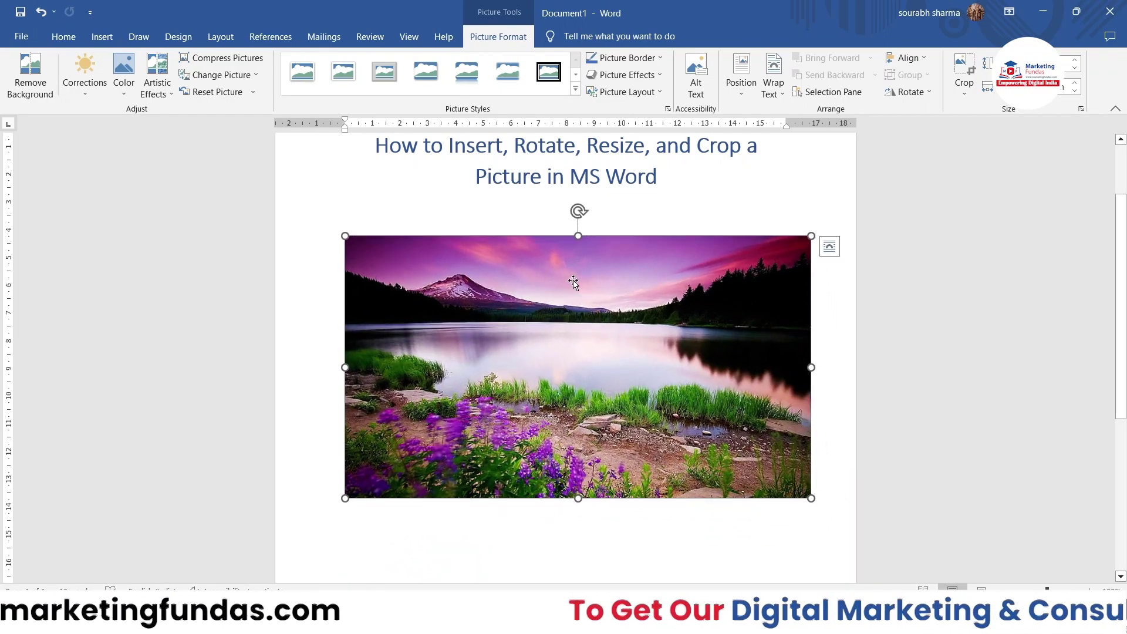
{"action": "scroll", "coordinate": [594, 258], "scroll_direction": "up", "scroll_amount": 1}
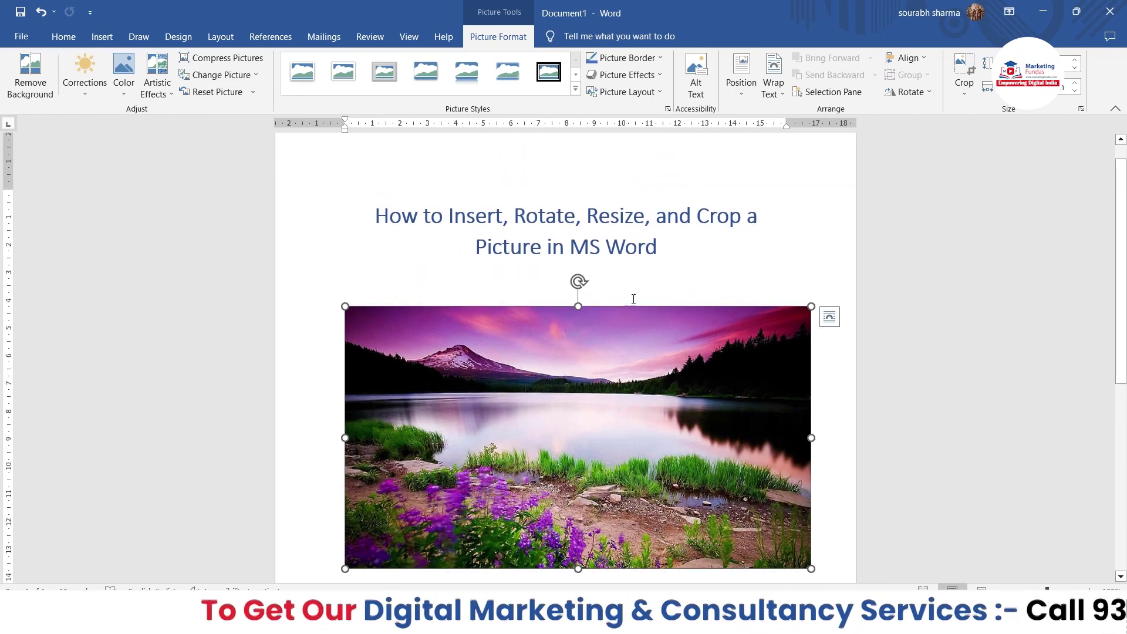
- Rotate the picture right 90°, then left 90° twice, and bring up More Rotation Options
{"action": "left_click", "coordinate": [929, 95]}
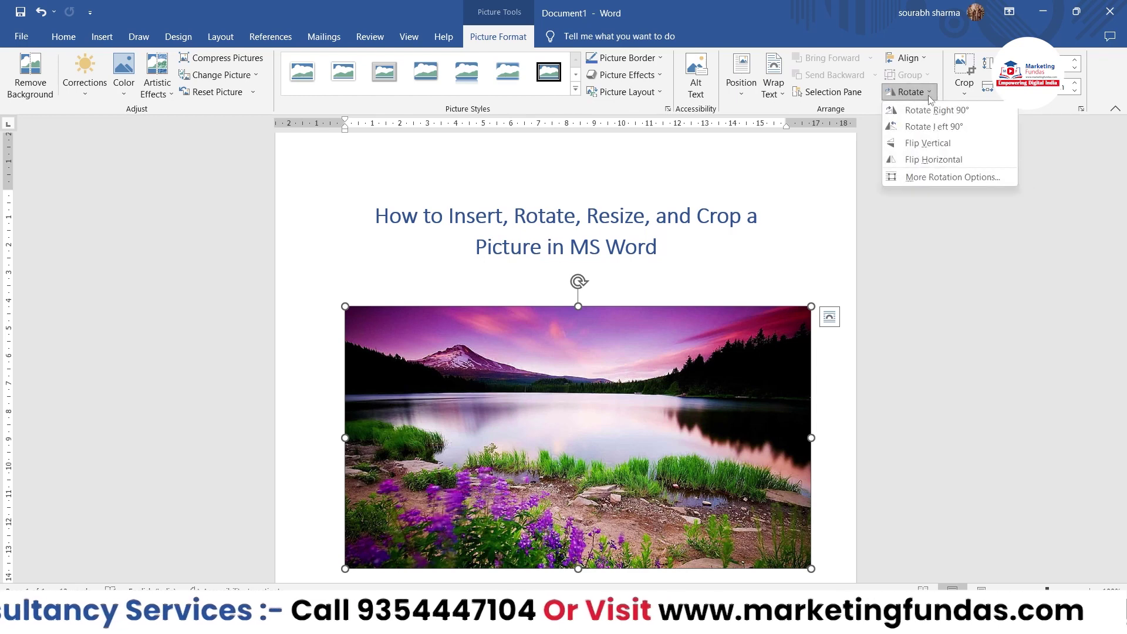
{"action": "left_click", "coordinate": [930, 111]}
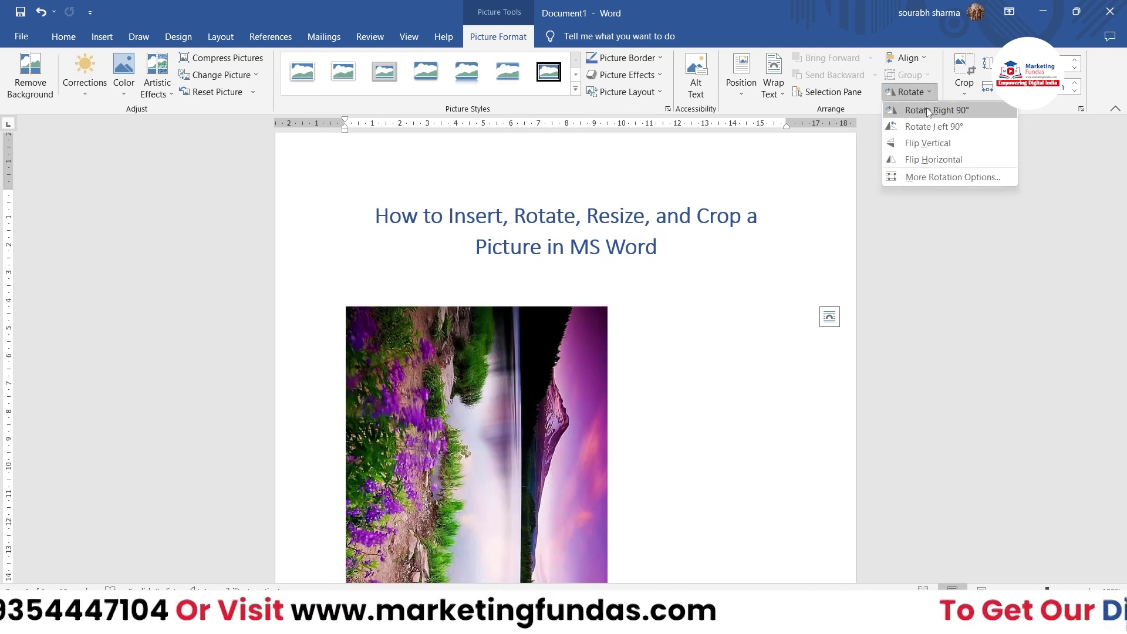
{"action": "left_click", "coordinate": [936, 126]}
{"action": "left_click", "coordinate": [938, 128]}
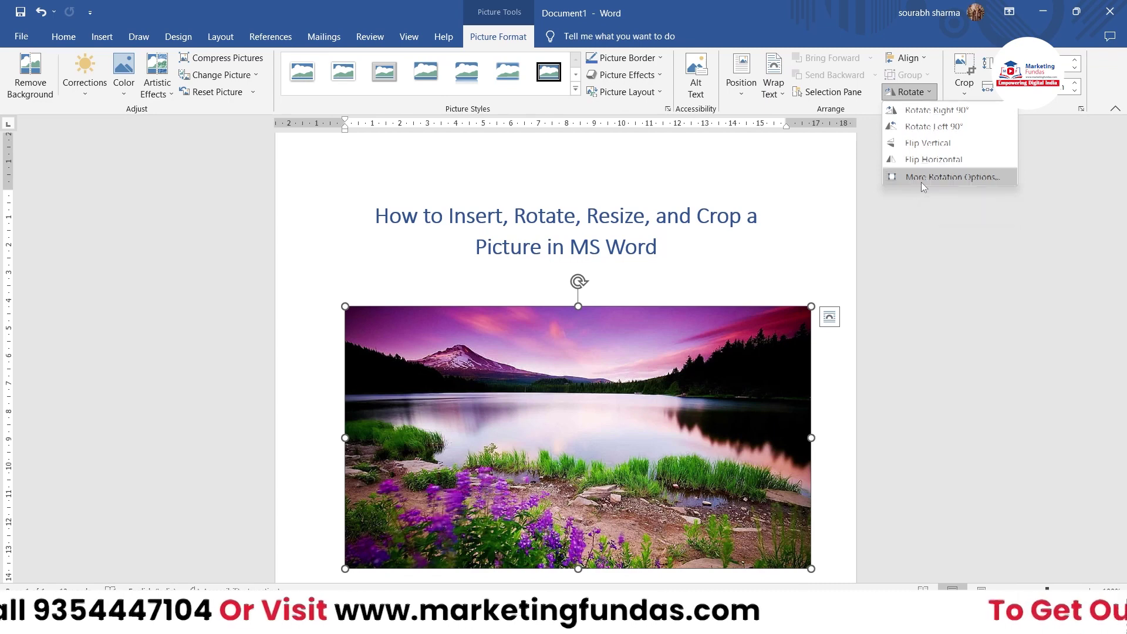
{"action": "left_click", "coordinate": [922, 177]}
- Set Rotation to 45° on the Layout dialog's Size tab, apply it, then undo
{"action": "left_click_drag", "start_coordinate": [630, 122], "coordinate": [993, 148]}
{"action": "left_click", "coordinate": [781, 176]}
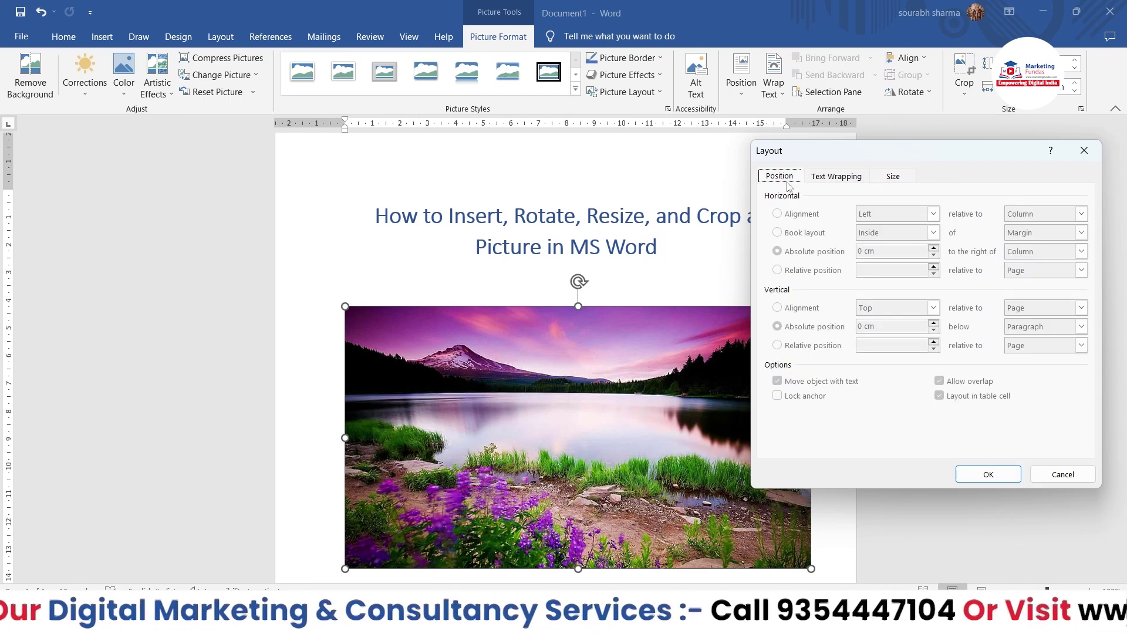
{"action": "left_click", "coordinate": [893, 175]}
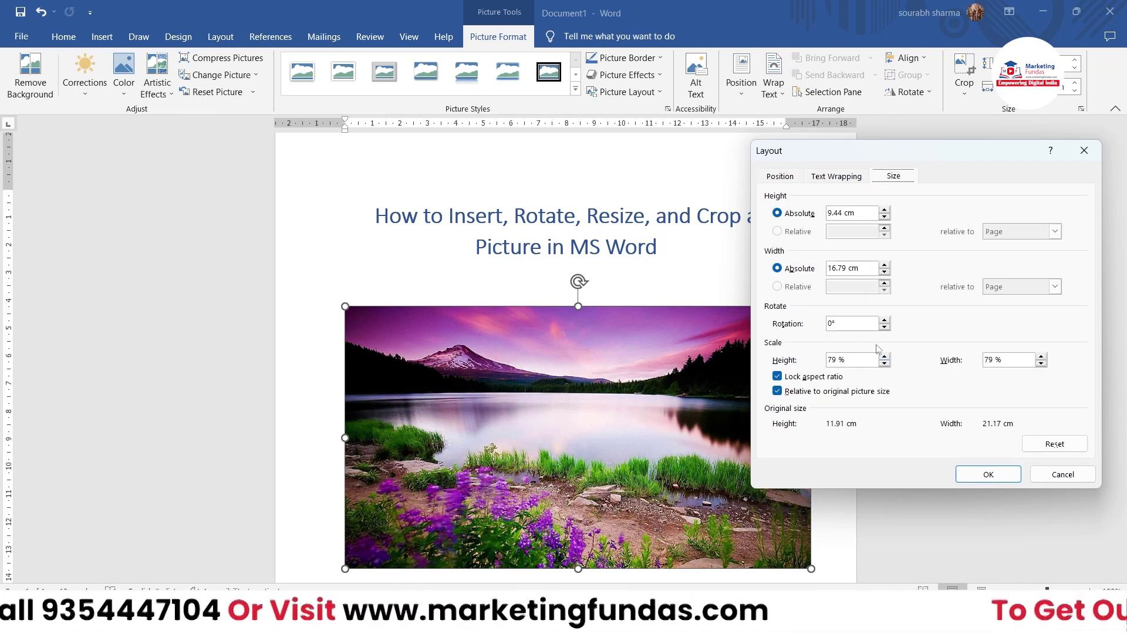
{"action": "left_click_drag", "start_coordinate": [833, 323], "coordinate": [829, 323]}
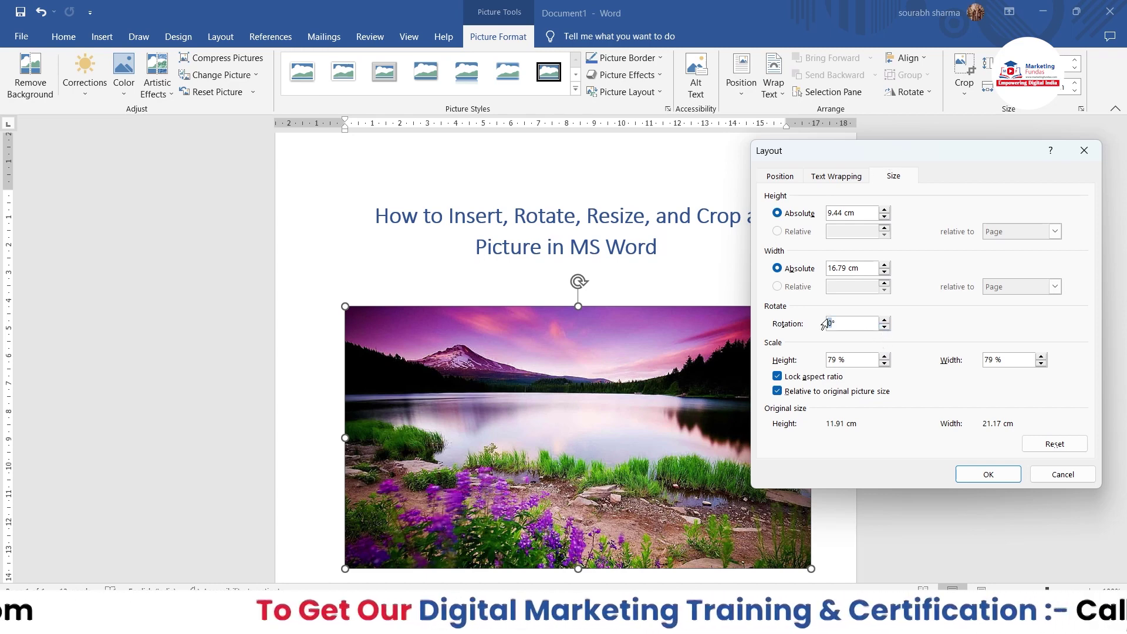
{"action": "type", "text": "45"}
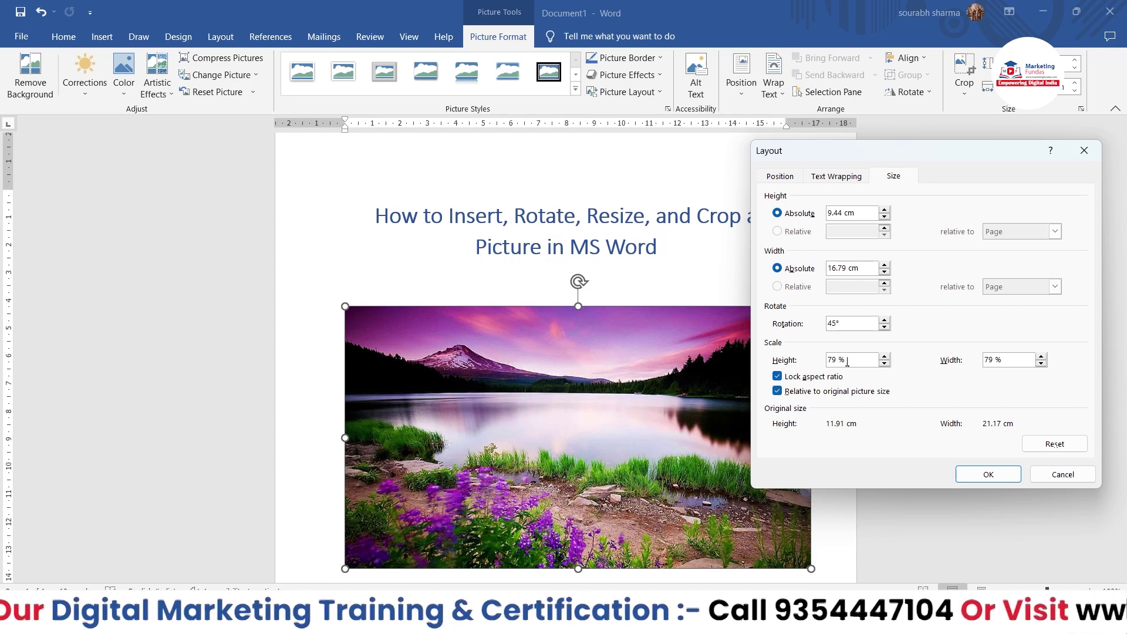
{"action": "left_click", "coordinate": [958, 473]}
{"action": "scroll", "coordinate": [621, 323], "scroll_direction": "down", "scroll_amount": 1}
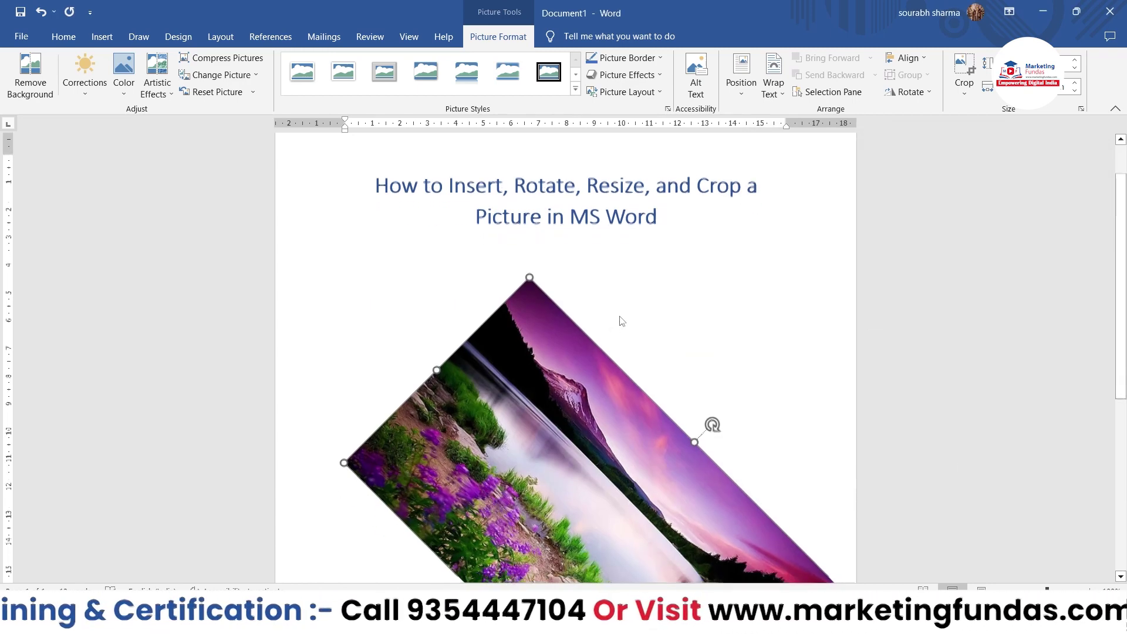
{"action": "scroll", "coordinate": [621, 323], "scroll_direction": "down", "scroll_amount": 3}
{"action": "scroll", "coordinate": [629, 400], "scroll_direction": "up", "scroll_amount": 3}
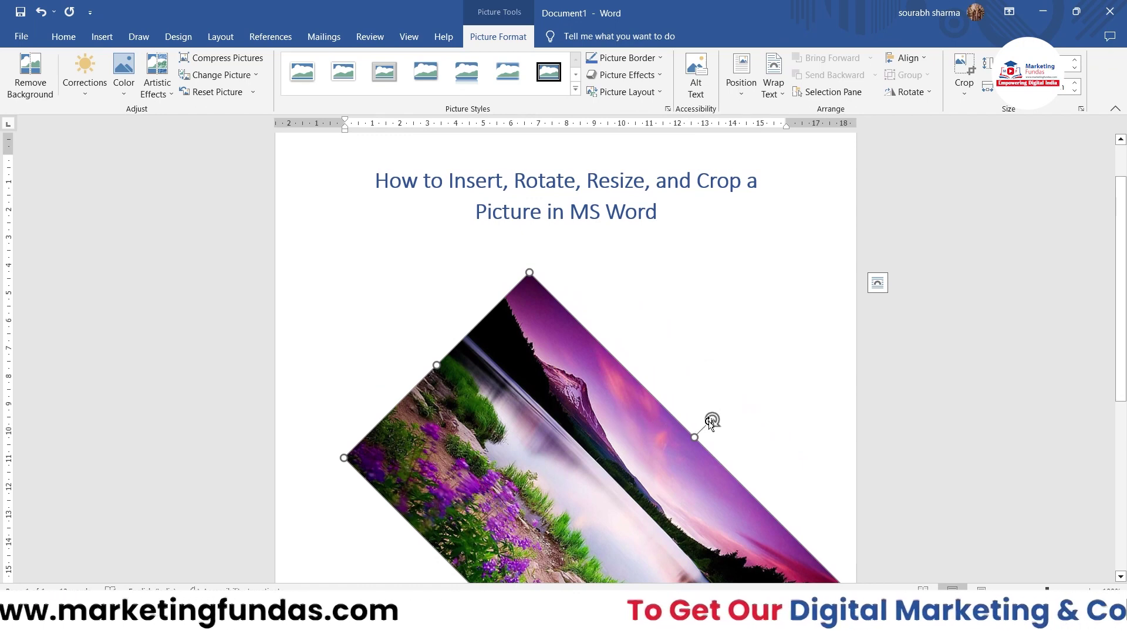
{"action": "key", "text": "ctrl+z"}
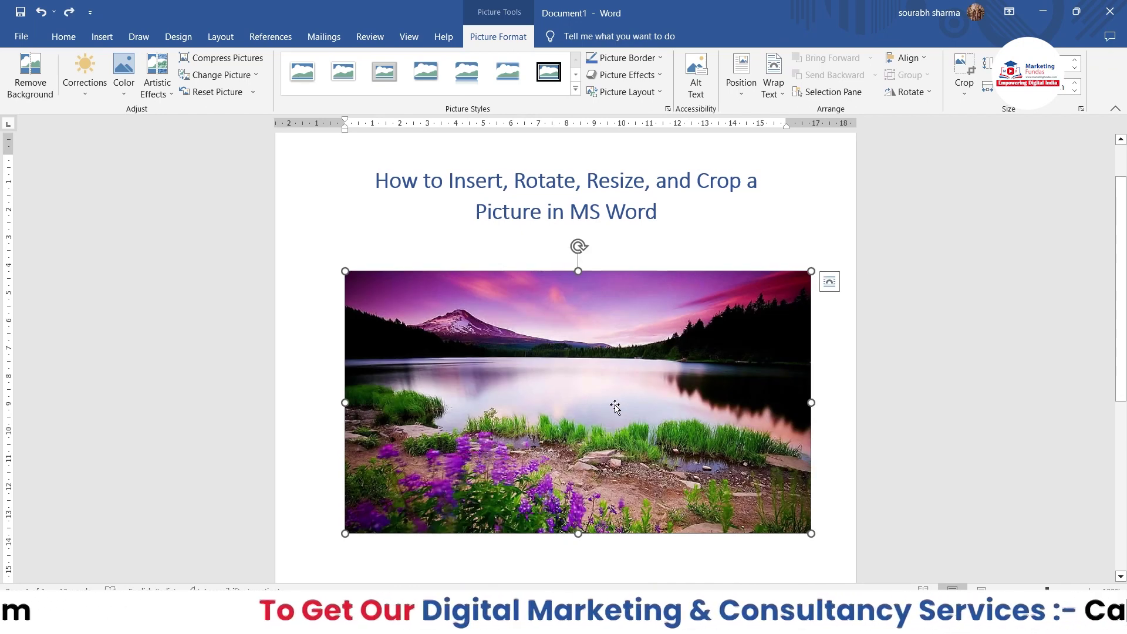
{"action": "left_click", "coordinate": [591, 181]}
{"action": "left_click", "coordinate": [591, 310]}
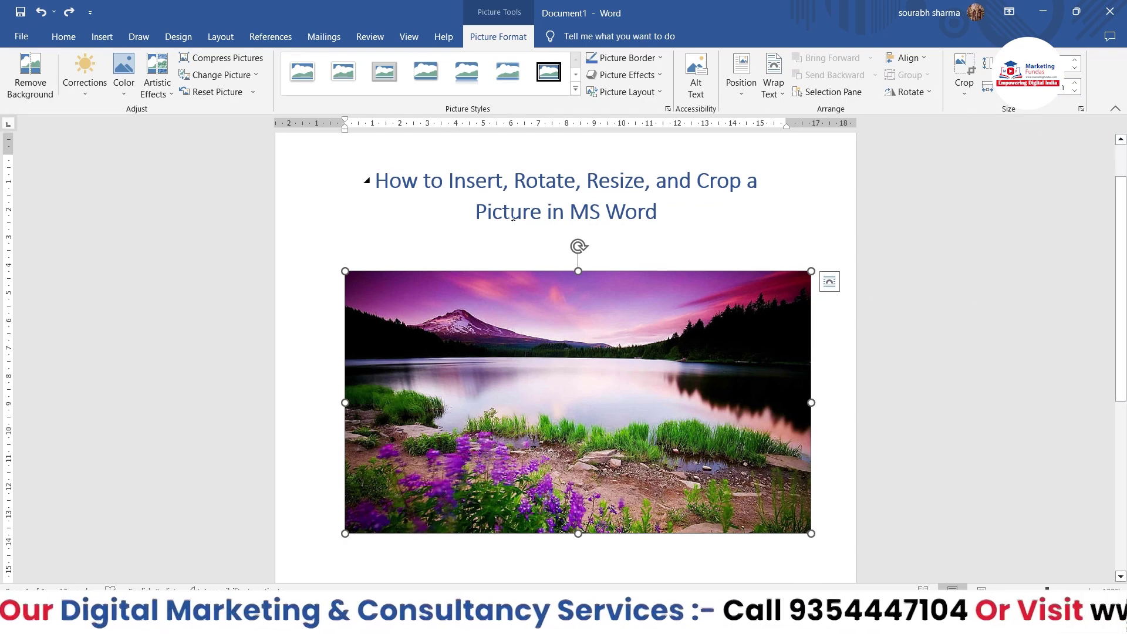
{"action": "left_click", "coordinate": [537, 179]}
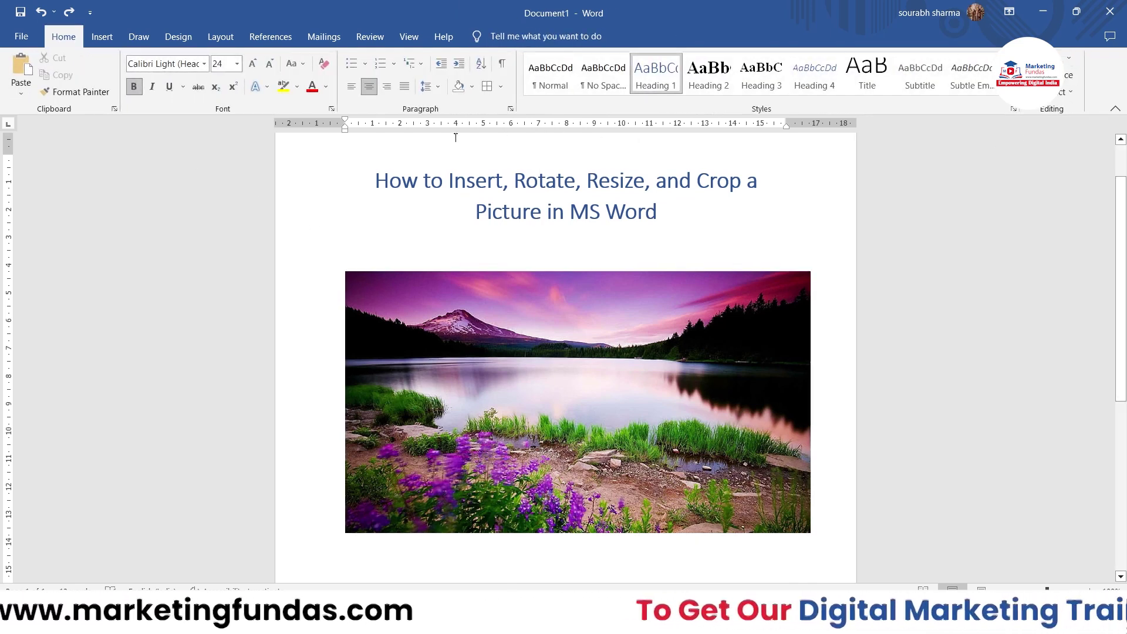
{"action": "left_click", "coordinate": [770, 369]}
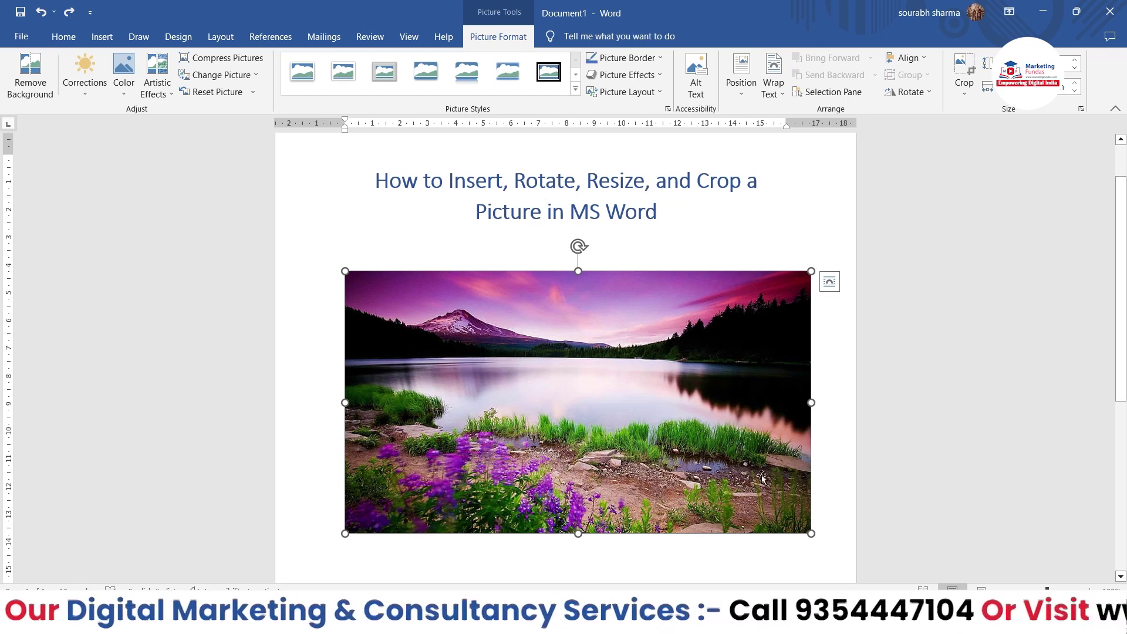
- Resize the lakeside picture by its corner, widen it, stretch it taller, then shrink it proportionally
{"action": "left_click_drag", "start_coordinate": [813, 534], "coordinate": [586, 452]}
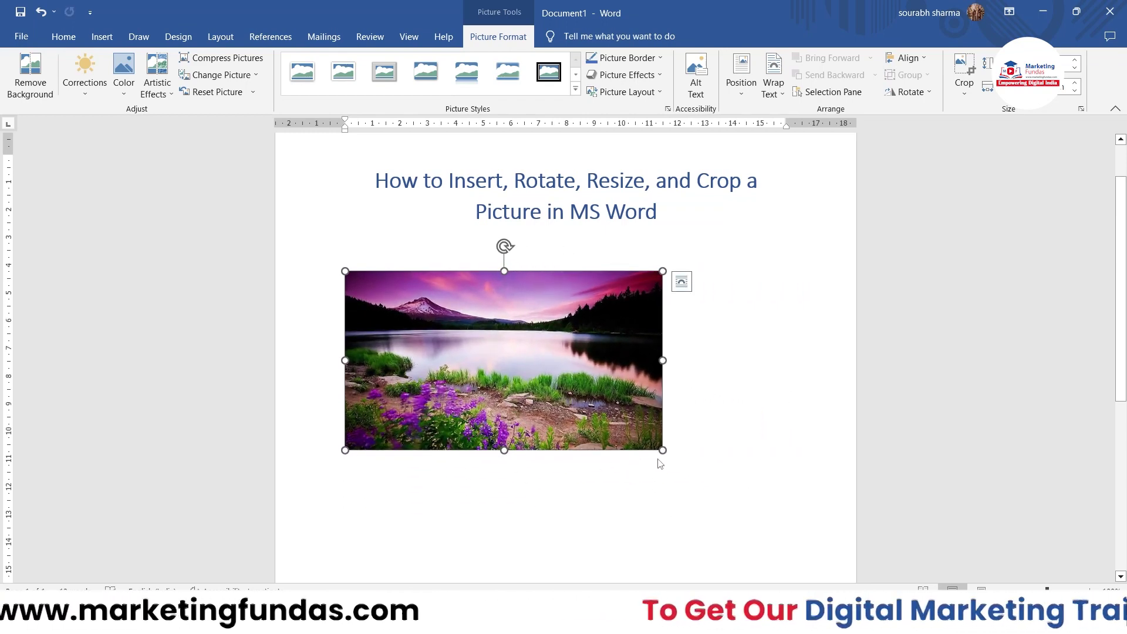
{"action": "left_click_drag", "start_coordinate": [664, 451], "coordinate": [699, 471]}
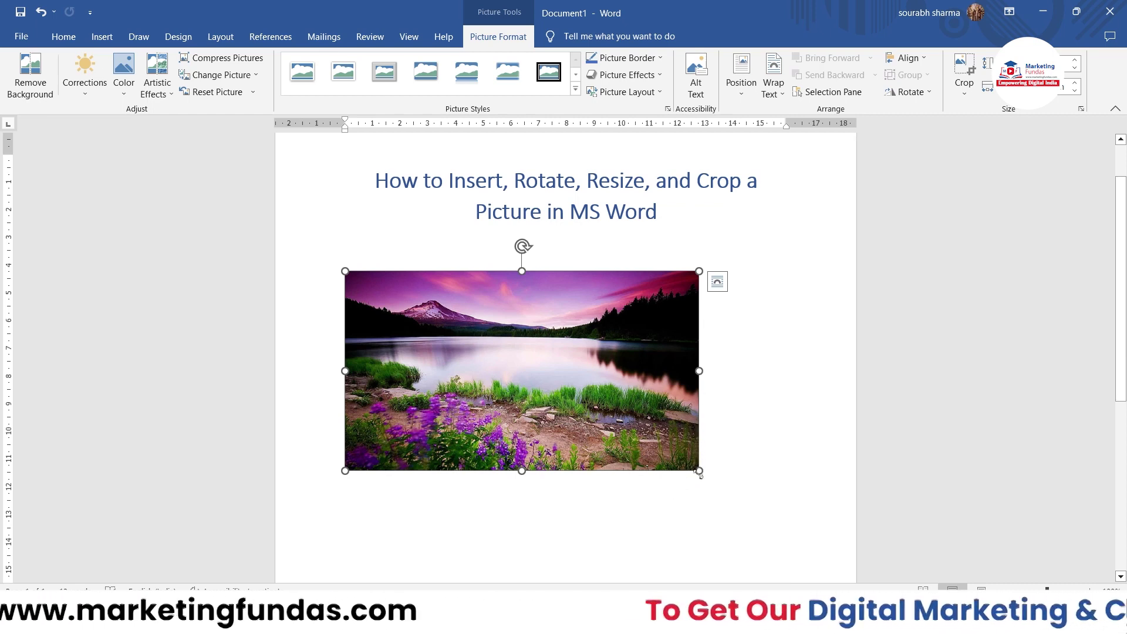
{"action": "left_click_drag", "start_coordinate": [700, 470], "coordinate": [703, 472]}
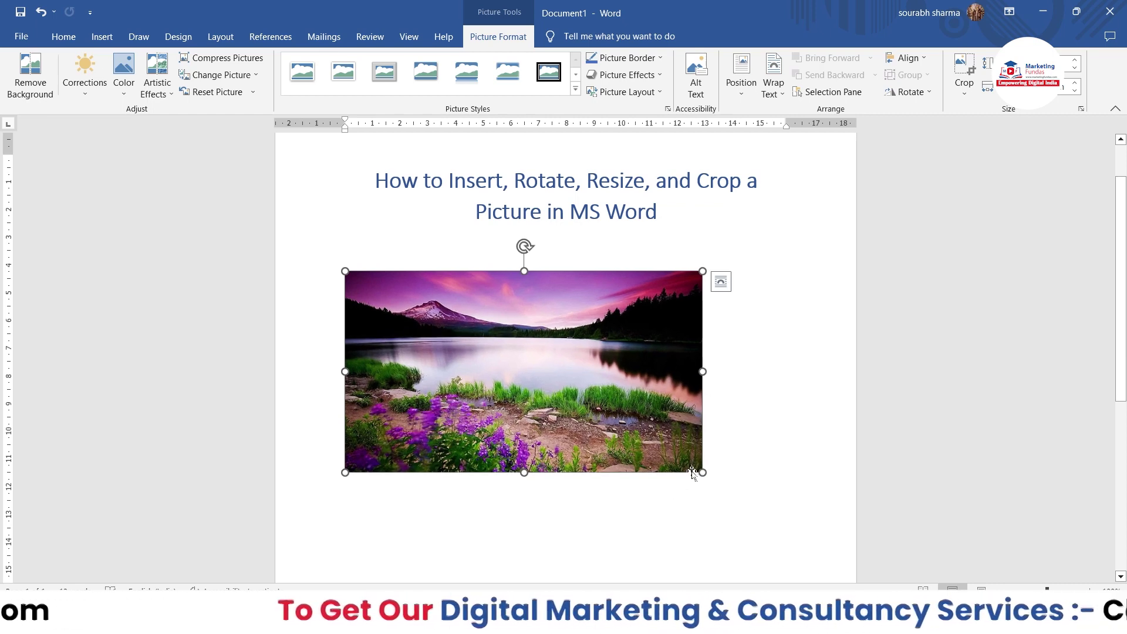
{"action": "left_click_drag", "start_coordinate": [702, 372], "coordinate": [830, 406]}
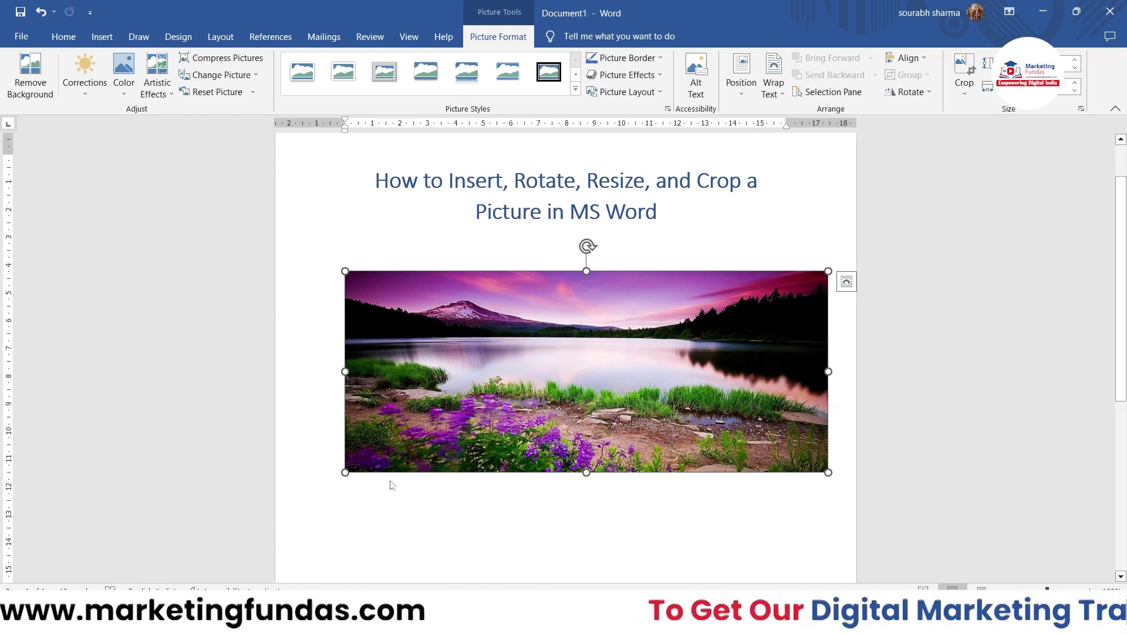
{"action": "left_click_drag", "start_coordinate": [586, 473], "coordinate": [579, 522]}
{"action": "left_click_drag", "start_coordinate": [574, 537], "coordinate": [575, 551]}
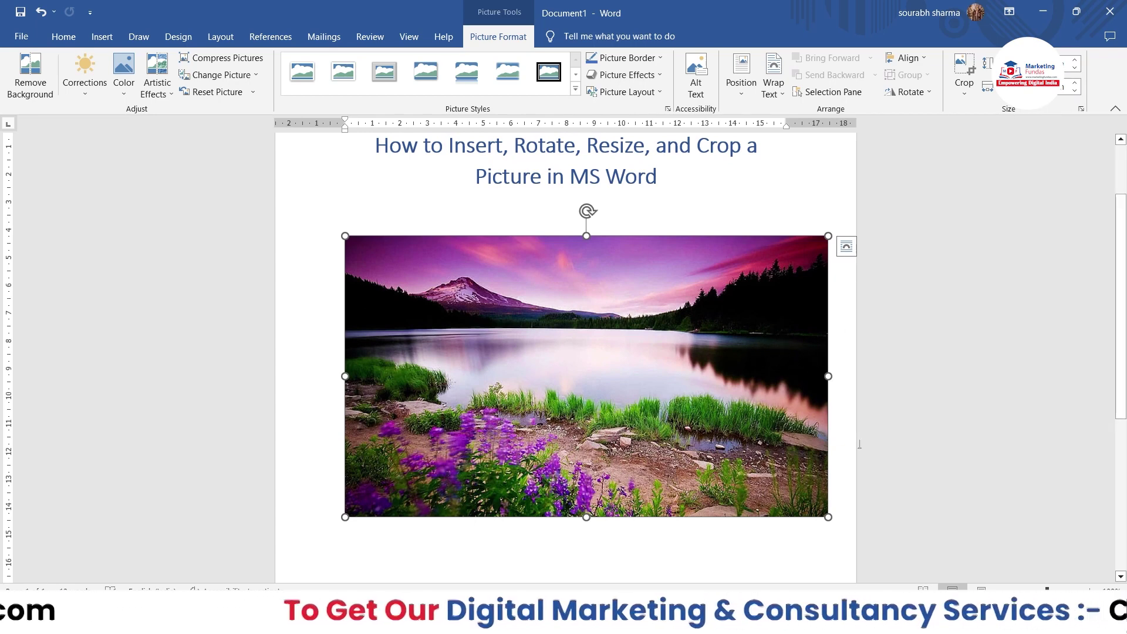
{"action": "left_click_drag", "start_coordinate": [828, 519], "coordinate": [775, 487]}
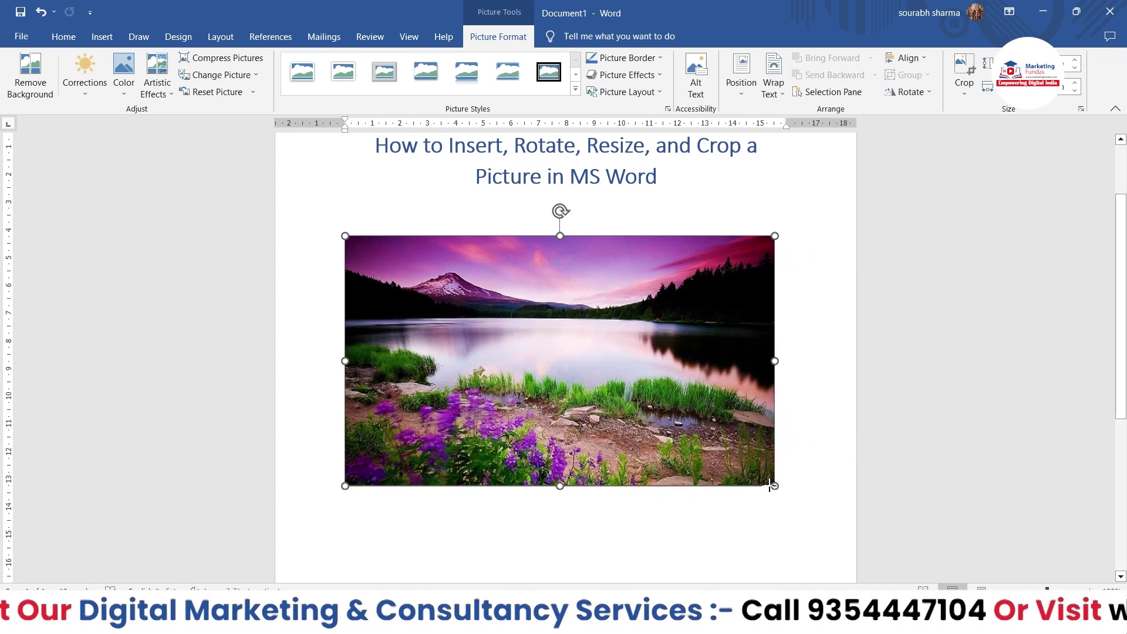
- Nudge the picture's Height up and down repeatedly with the Picture Format size spin arrows
{"action": "left_click", "coordinate": [1076, 60]}
{"action": "left_click", "coordinate": [1076, 60]}
{"action": "left_click", "coordinate": [1075, 60]}
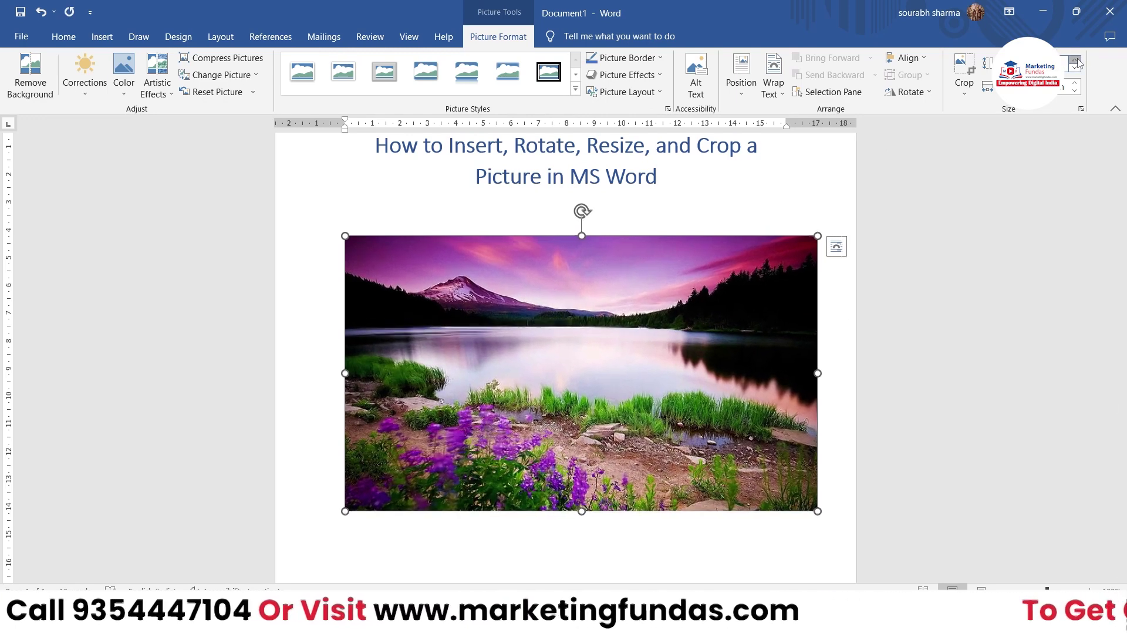
{"action": "left_click", "coordinate": [1076, 67]}
{"action": "left_click", "coordinate": [1076, 68]}
{"action": "left_click", "coordinate": [1076, 67]}
{"action": "left_click", "coordinate": [1075, 68]}
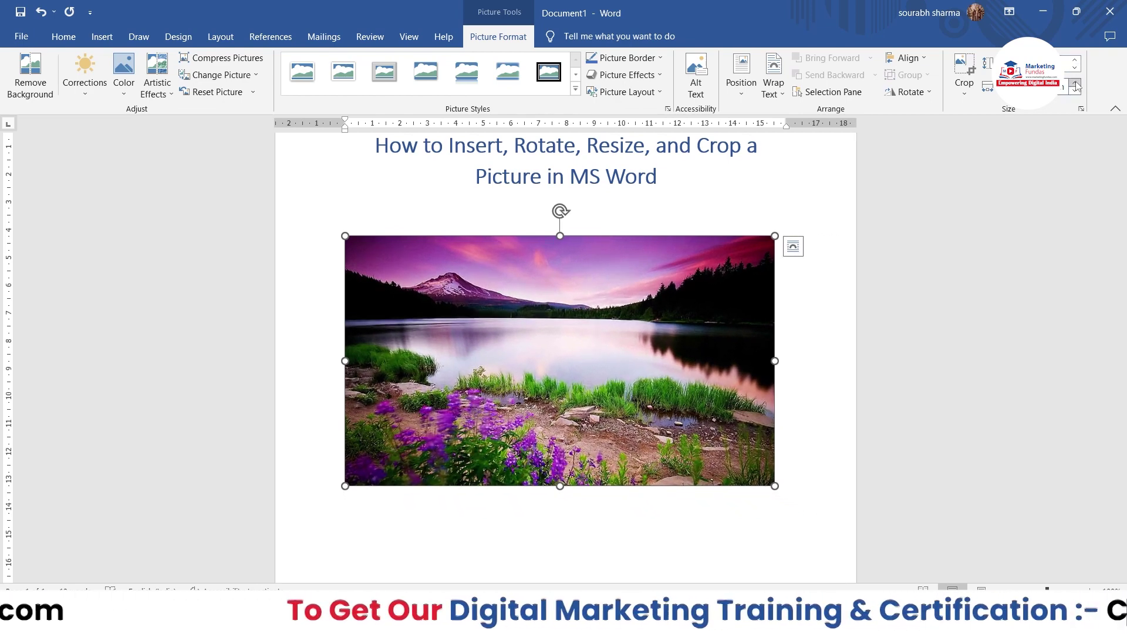
{"action": "left_click", "coordinate": [1076, 59]}
{"action": "left_click", "coordinate": [1076, 59]}
{"action": "left_click", "coordinate": [1075, 60]}
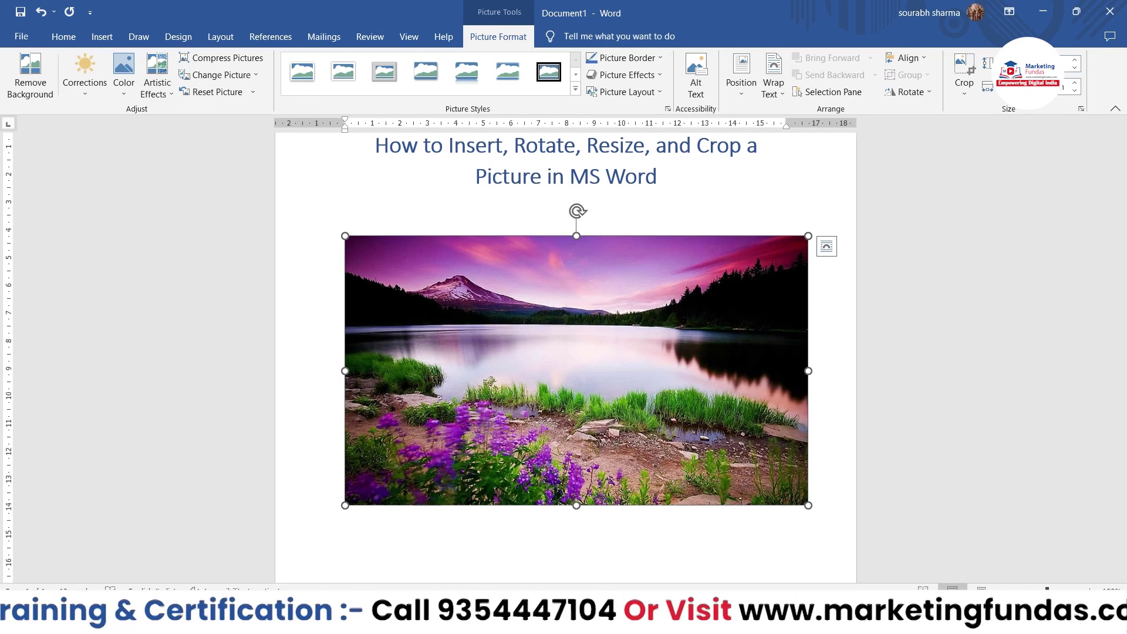
{"action": "left_click", "coordinate": [1075, 61]}
{"action": "left_click", "coordinate": [1075, 61]}
{"action": "left_click", "coordinate": [1076, 61]}
{"action": "left_click", "coordinate": [1075, 61]}
{"action": "left_click", "coordinate": [1076, 61]}
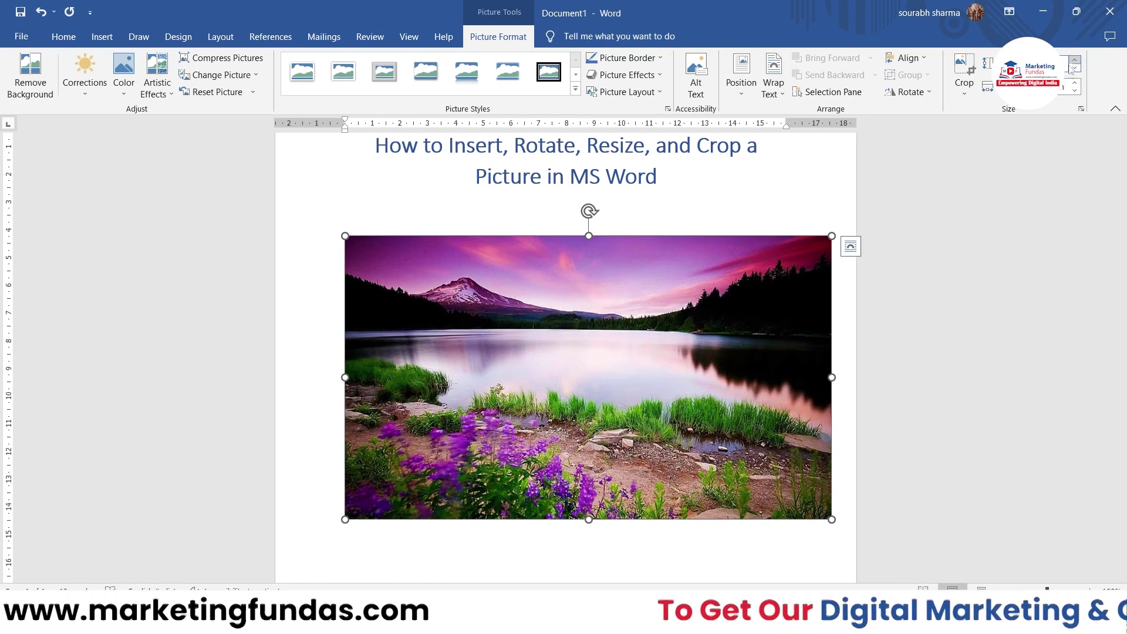
{"action": "left_click", "coordinate": [1074, 68]}
{"action": "left_click", "coordinate": [1075, 68]}
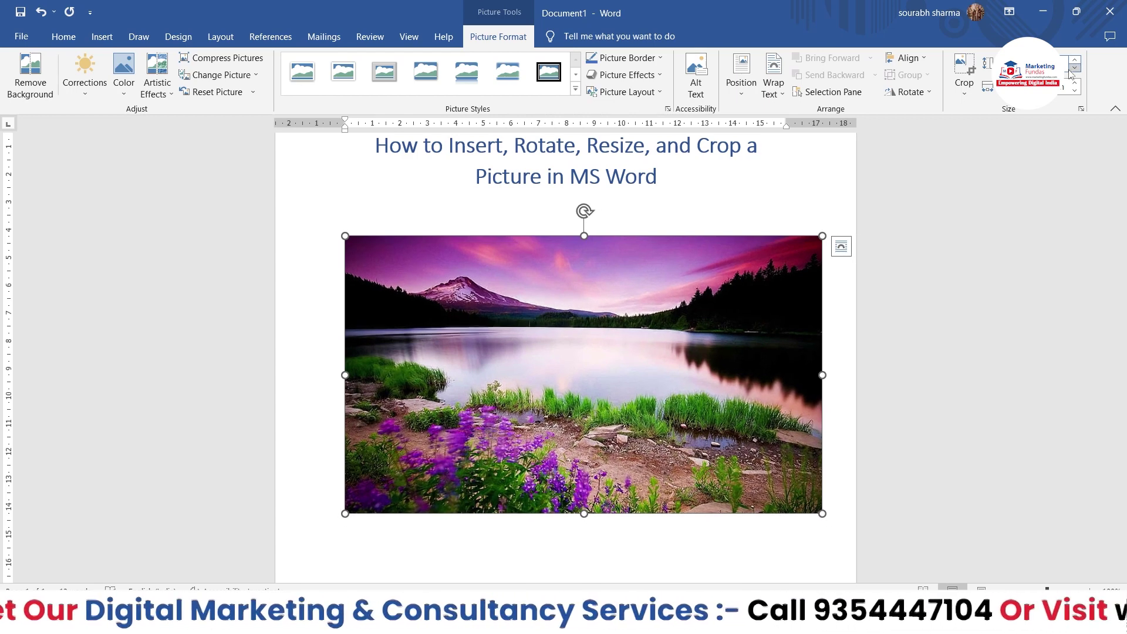
{"action": "left_click", "coordinate": [1074, 68]}
{"action": "left_click", "coordinate": [1075, 68]}
{"action": "left_click", "coordinate": [1074, 69]}
{"action": "left_click", "coordinate": [1075, 68]}
{"action": "left_click", "coordinate": [1074, 68]}
{"action": "left_click", "coordinate": [1075, 69]}
{"action": "left_click", "coordinate": [1074, 68]}
{"action": "left_click", "coordinate": [1075, 68]}
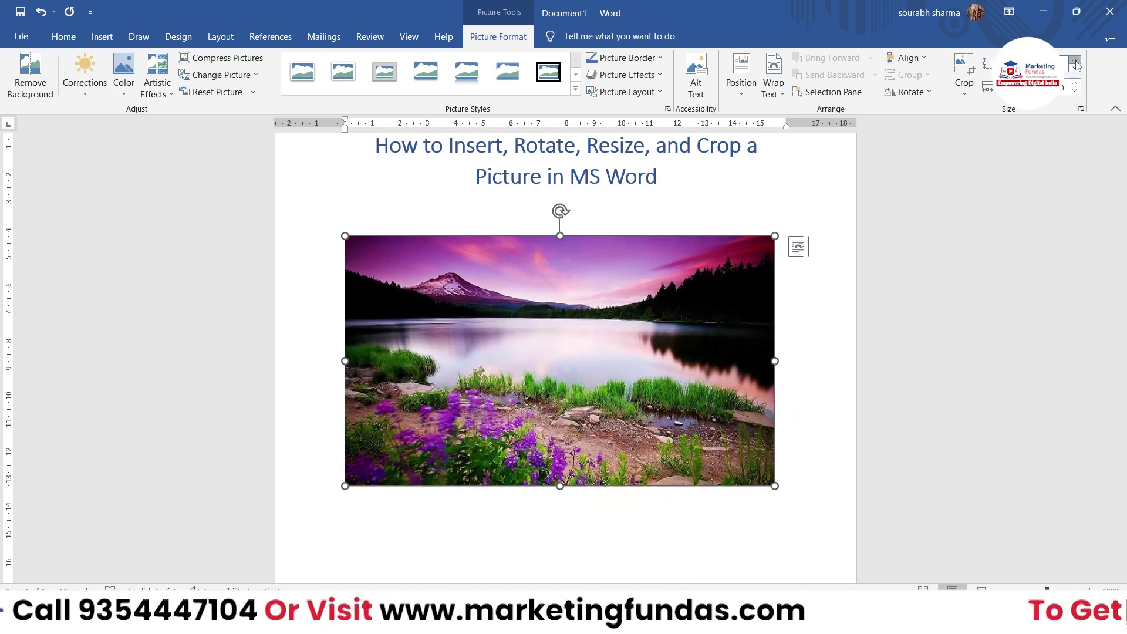
{"action": "left_click", "coordinate": [1077, 69]}
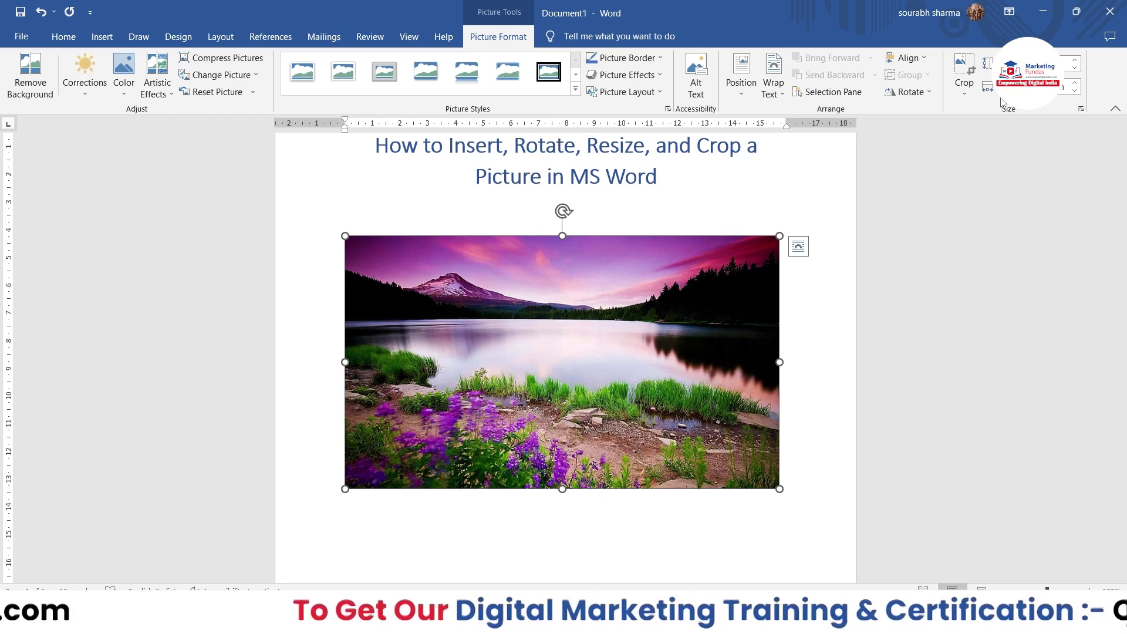
- Set the picture to 9.83 cm high by 16.9 cm wide in the Layout dialog's Size tab
{"action": "left_click", "coordinate": [1080, 111]}
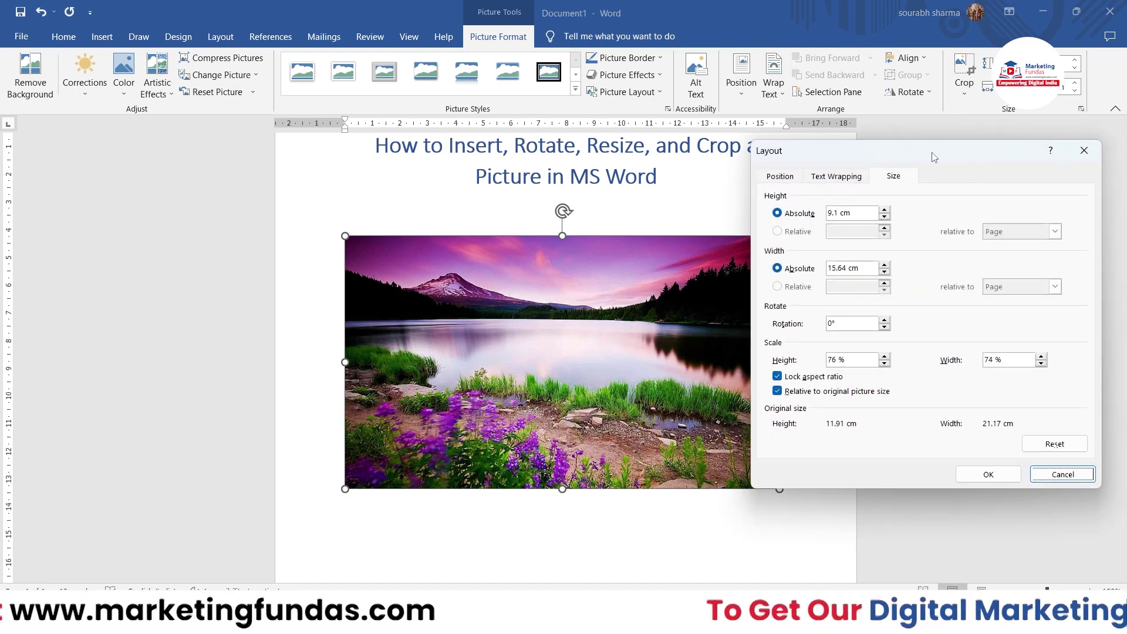
{"action": "left_click_drag", "start_coordinate": [934, 157], "coordinate": [890, 140]}
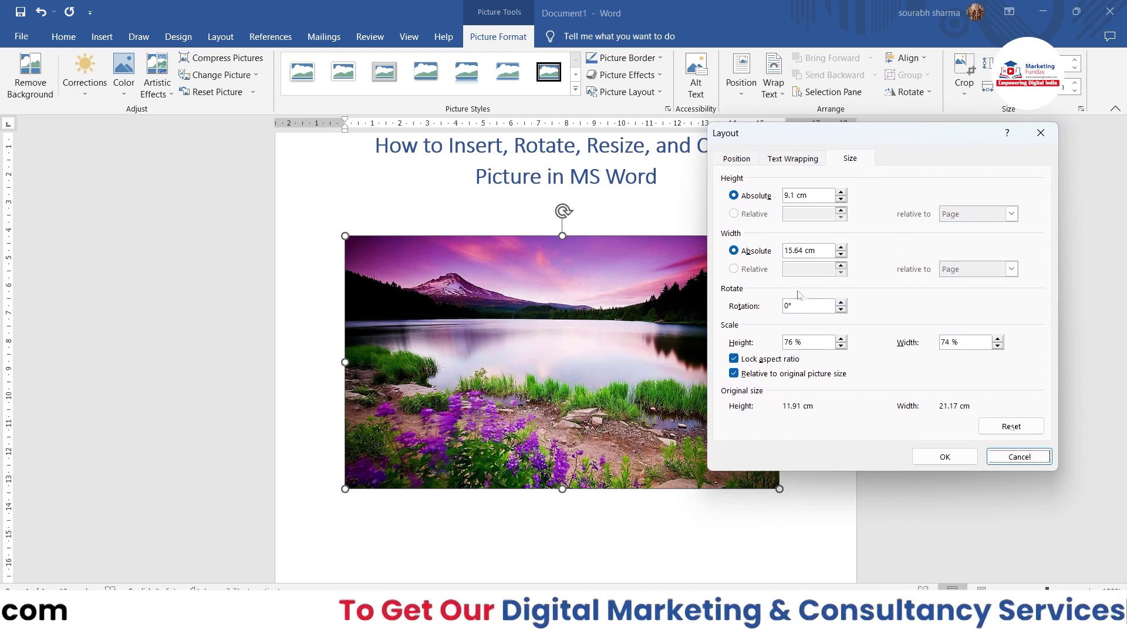
{"action": "left_click_drag", "start_coordinate": [841, 147], "coordinate": [921, 133]}
{"action": "left_click", "coordinate": [922, 234]}
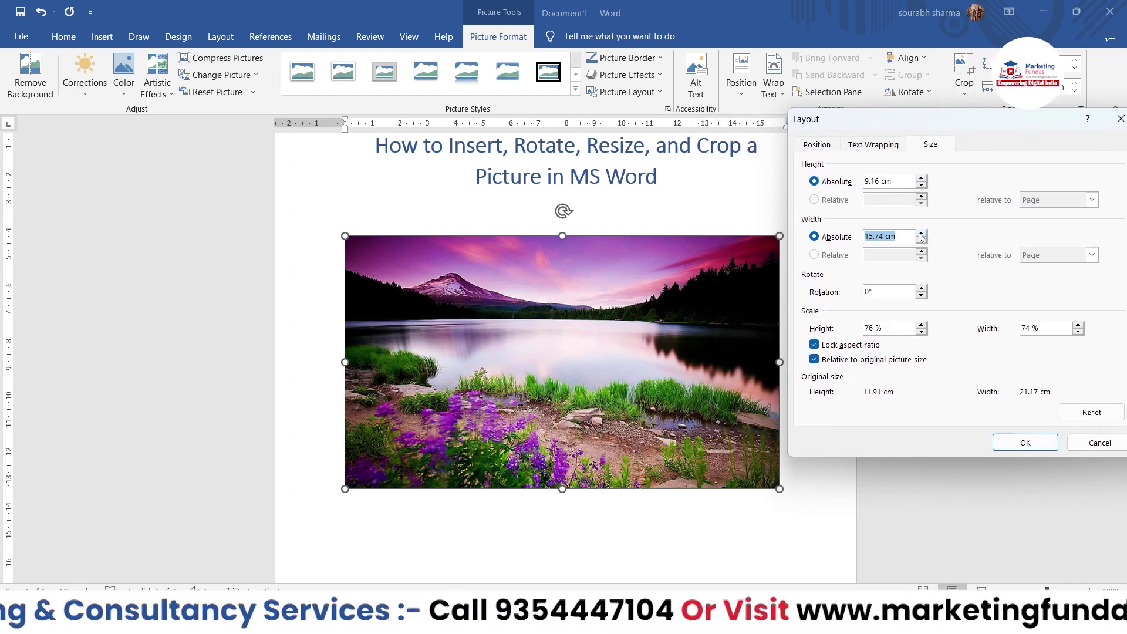
{"action": "left_click", "coordinate": [922, 178]}
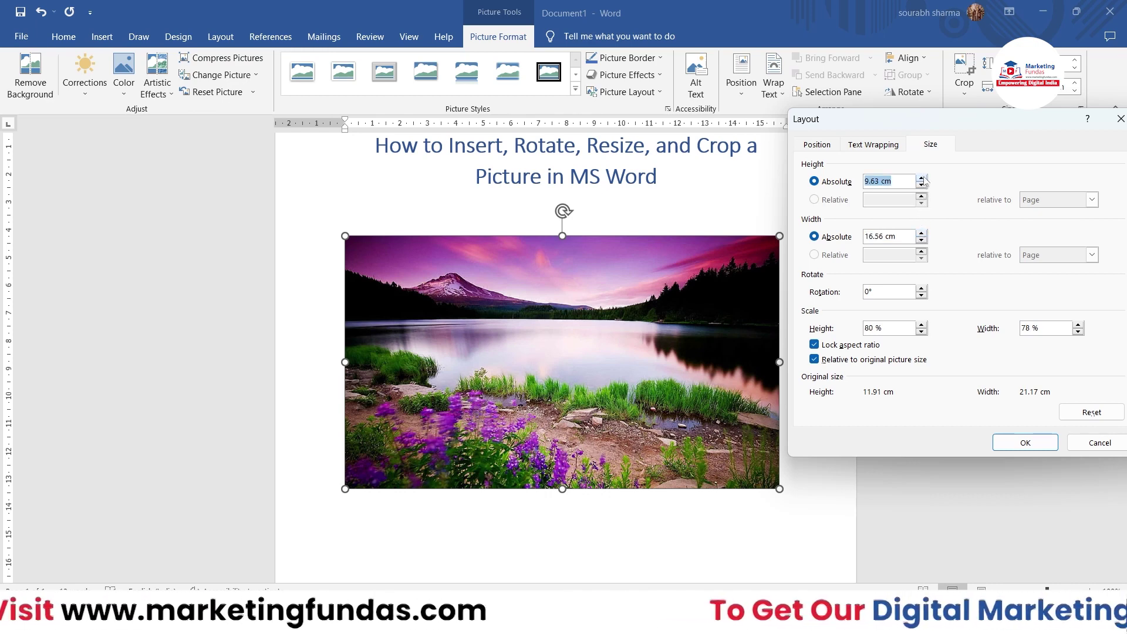
{"action": "left_click", "coordinate": [922, 178]}
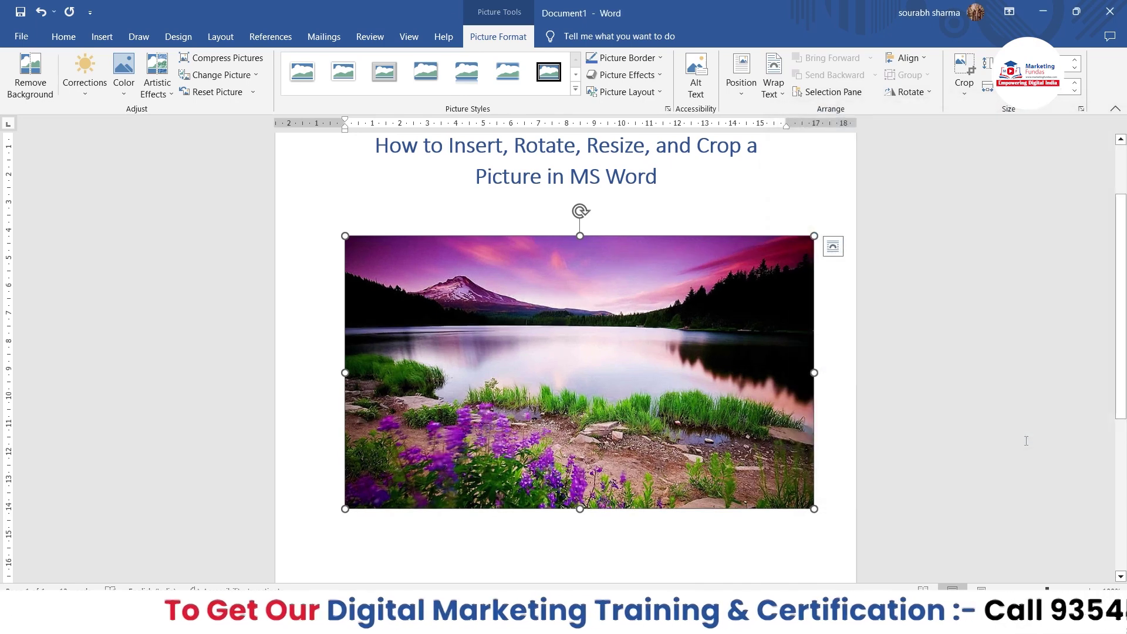
{"action": "left_click", "coordinate": [1026, 444]}
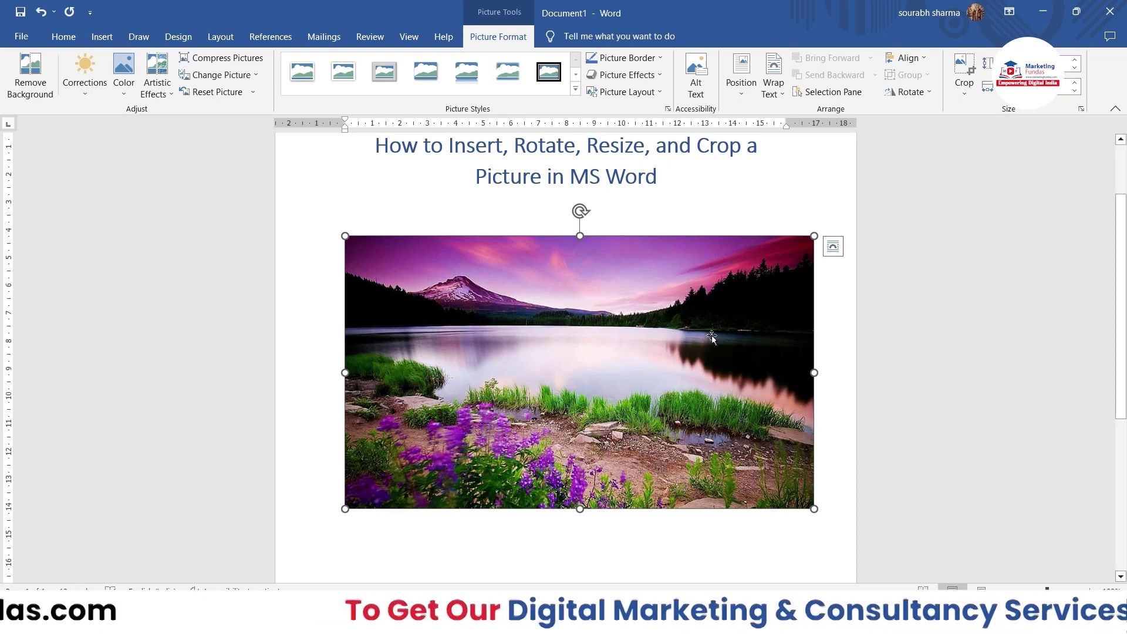
{"action": "left_click", "coordinate": [965, 91]}
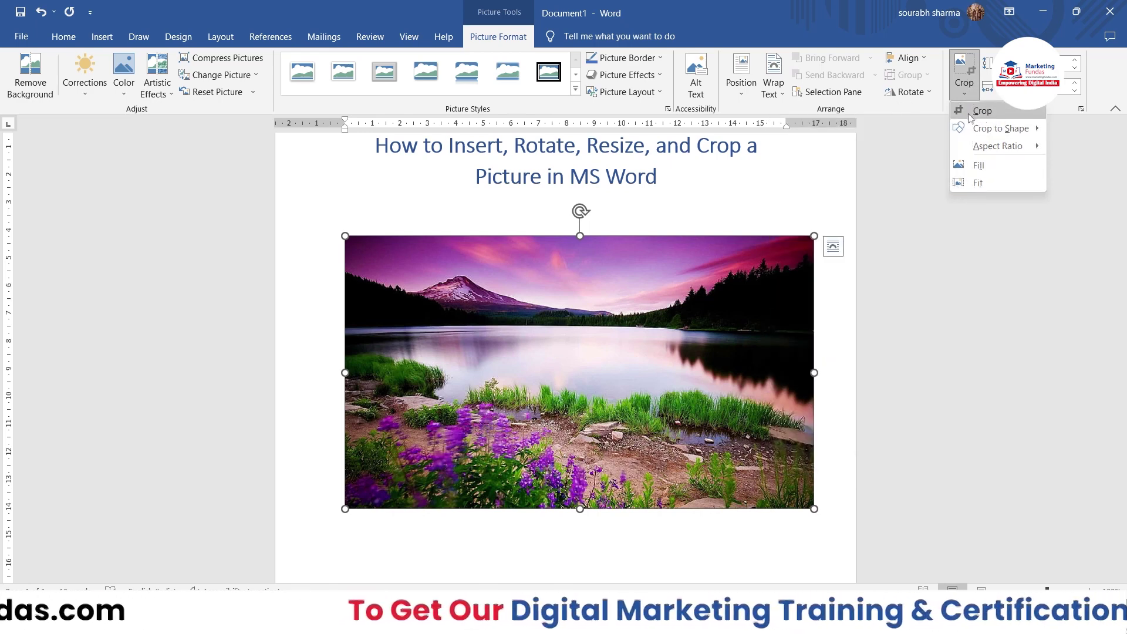
{"action": "left_click", "coordinate": [959, 65]}
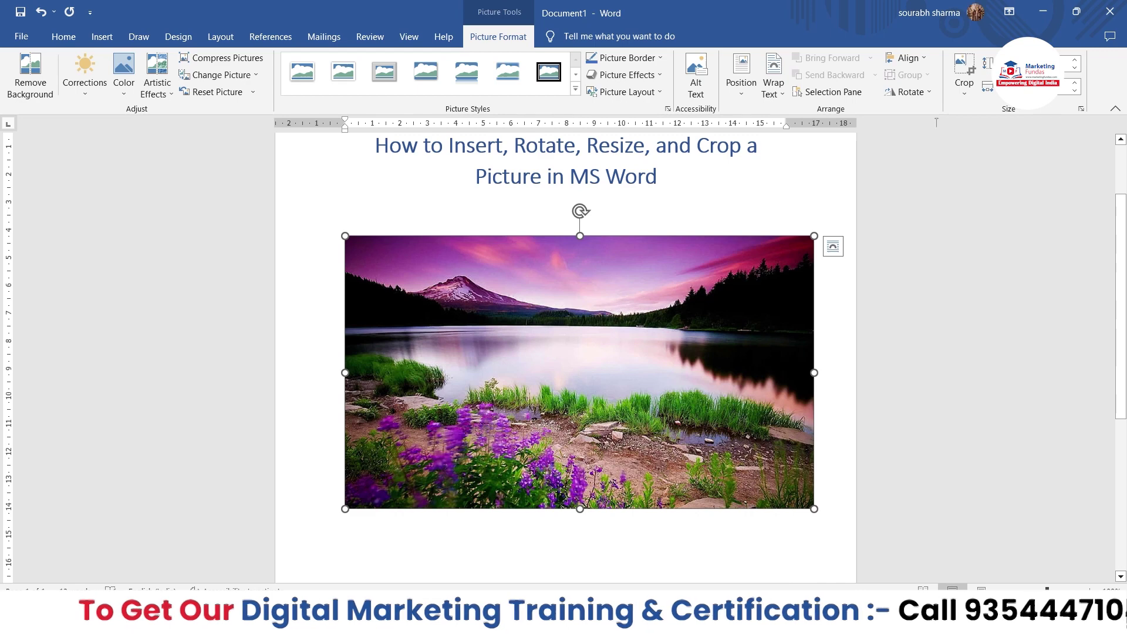
{"action": "left_click", "coordinate": [958, 71]}
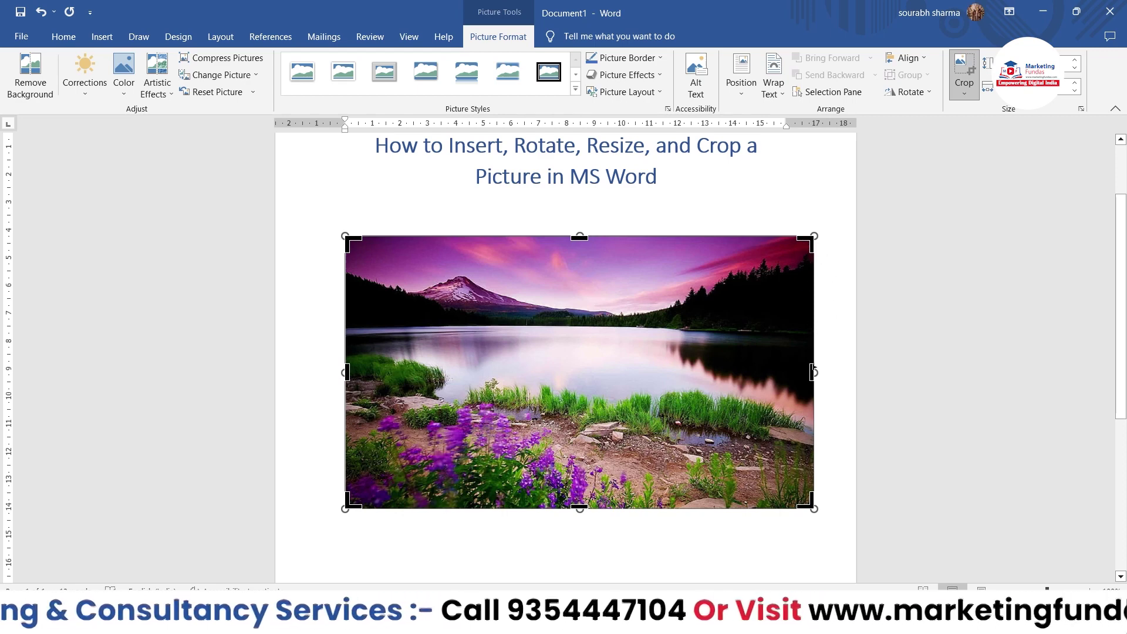
{"action": "left_click_drag", "start_coordinate": [814, 372], "coordinate": [711, 370]}
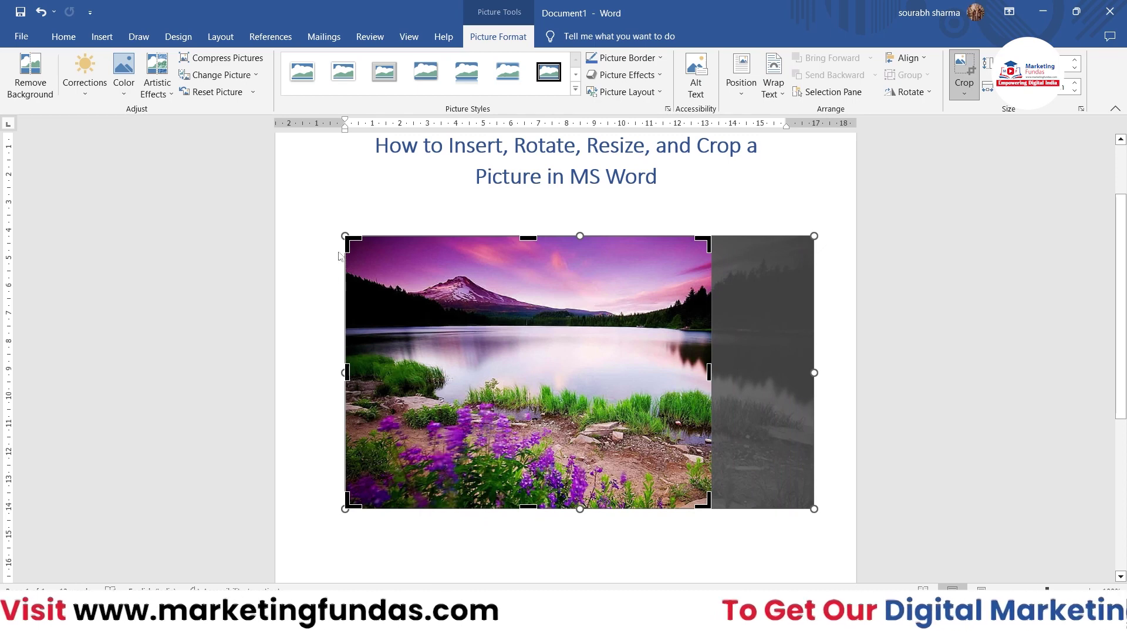
{"action": "left_click_drag", "start_coordinate": [348, 239], "coordinate": [376, 267]}
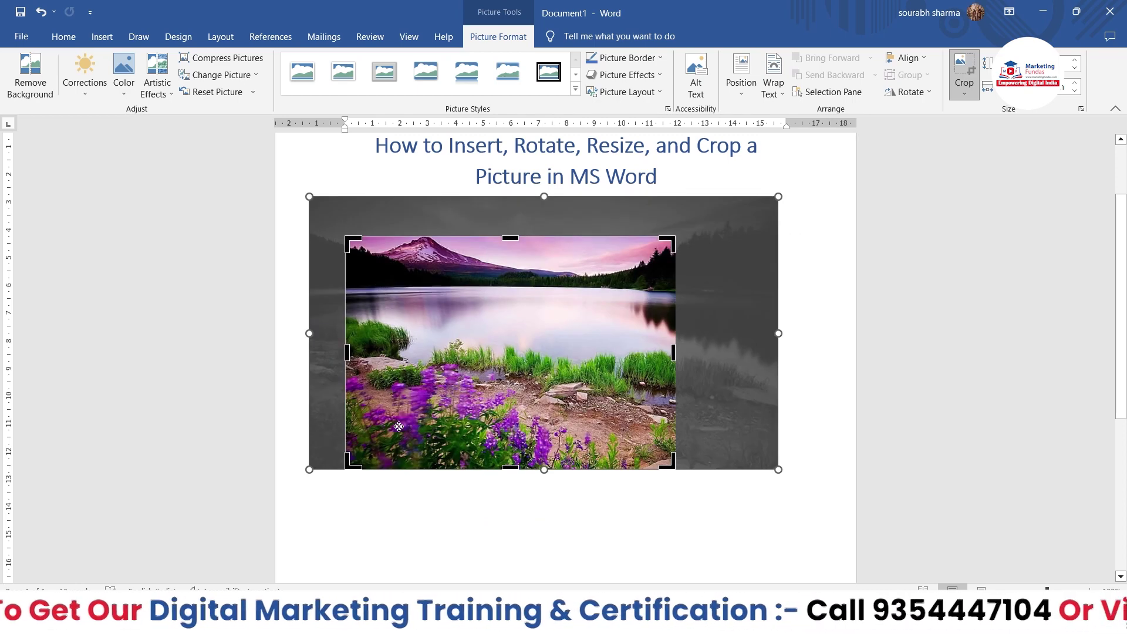
{"action": "left_click_drag", "start_coordinate": [511, 468], "coordinate": [517, 404]}
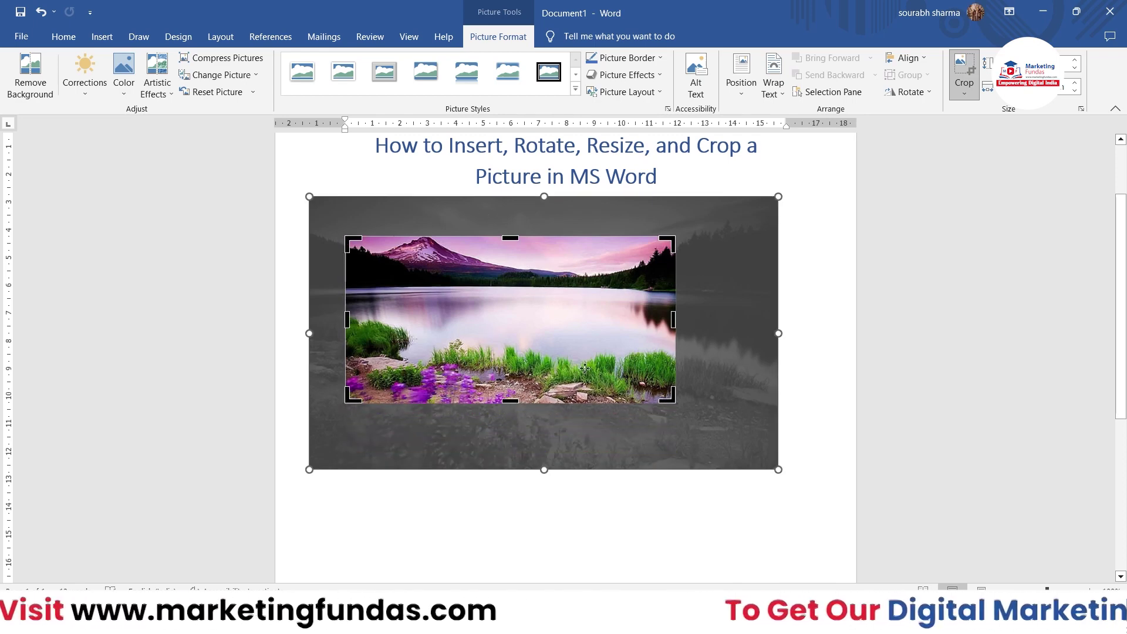
{"action": "key", "text": "Escape"}
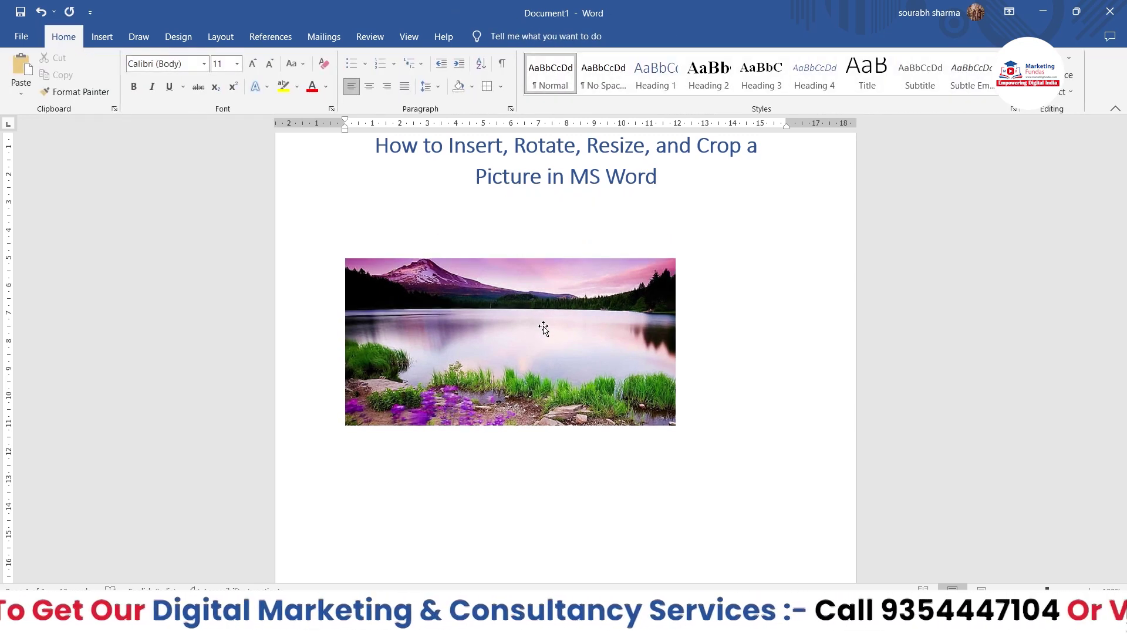
{"action": "left_click", "coordinate": [543, 328]}
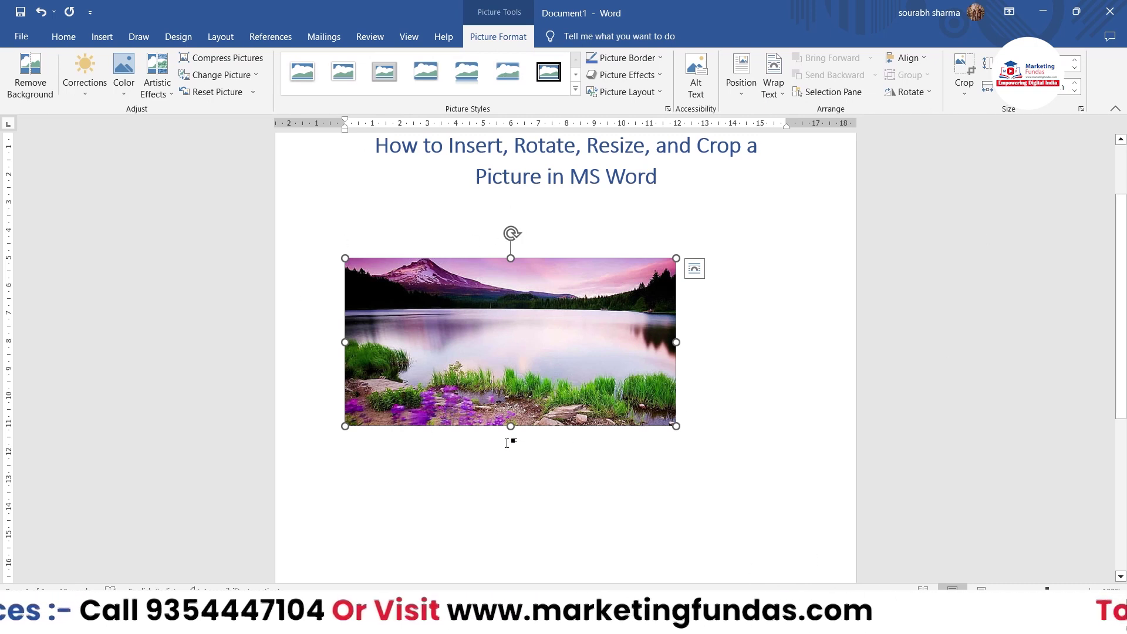
{"action": "key", "text": "ctrl+z"}
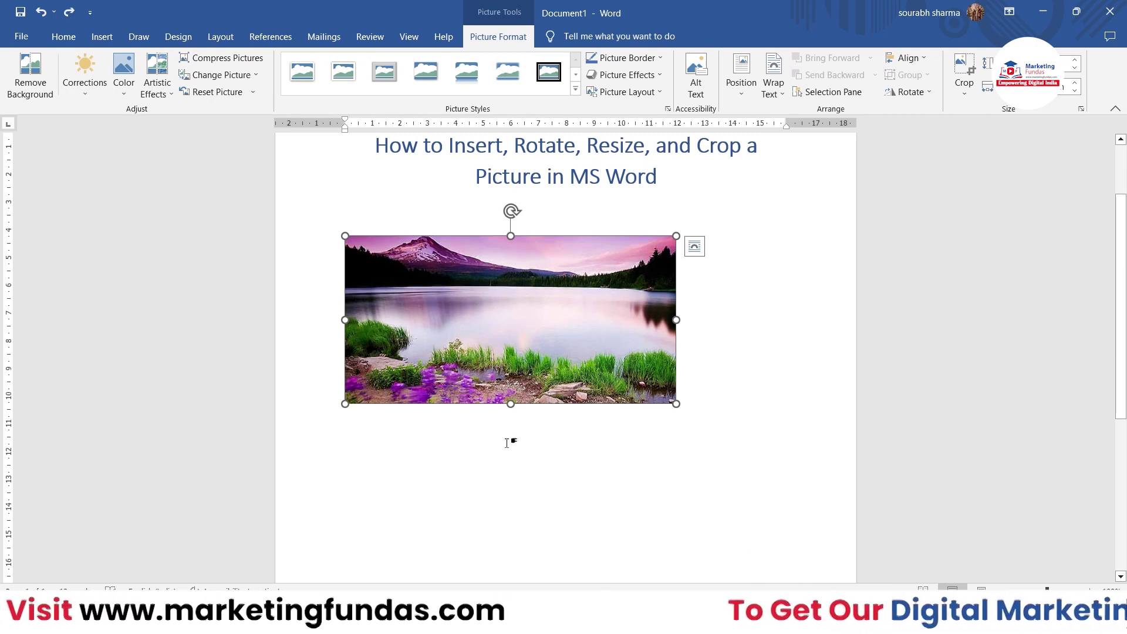
{"action": "key", "text": "ctrl+z"}
{"action": "key", "text": "Escape"}
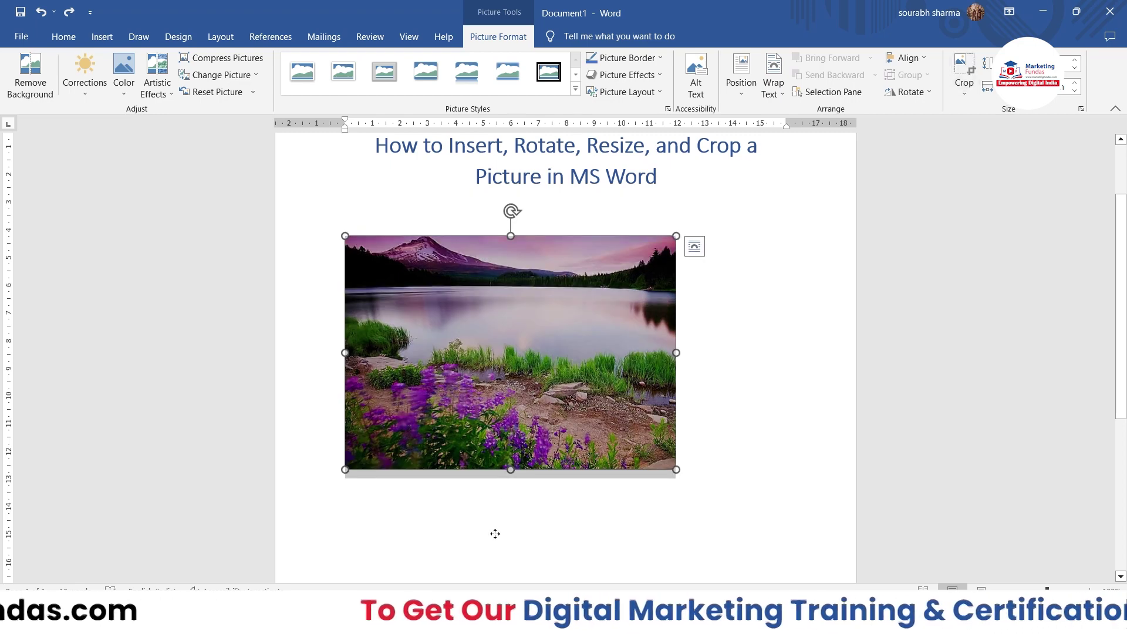
{"action": "key", "text": "ctrl+z"}
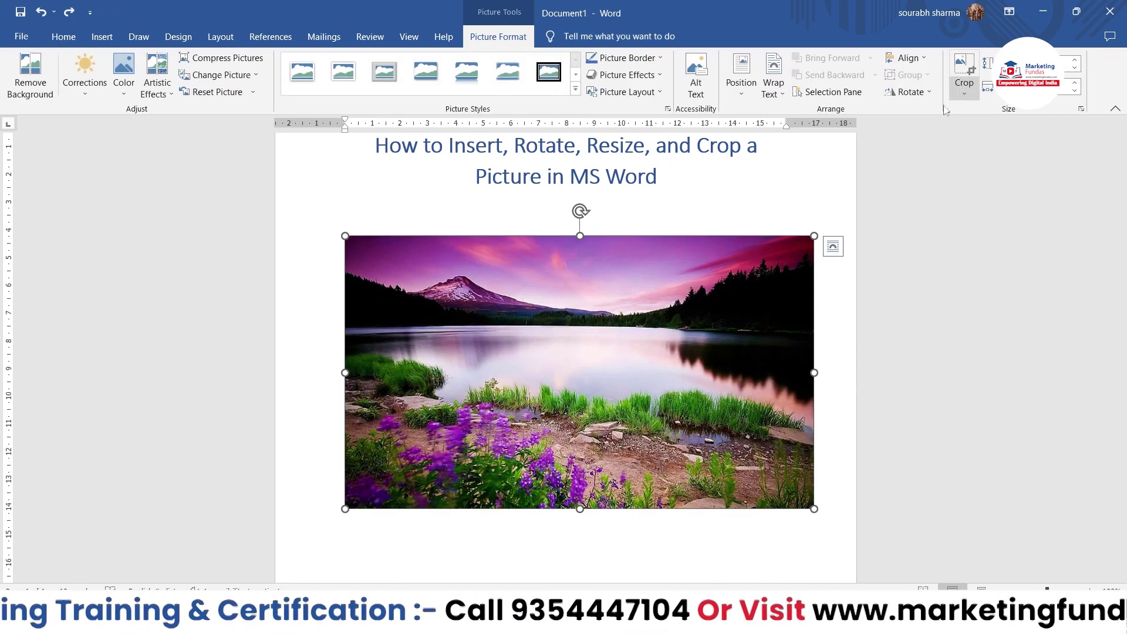
- Crop the picture to a heart shape, stretch it taller, then undo both changes
{"action": "left_click", "coordinate": [964, 97]}
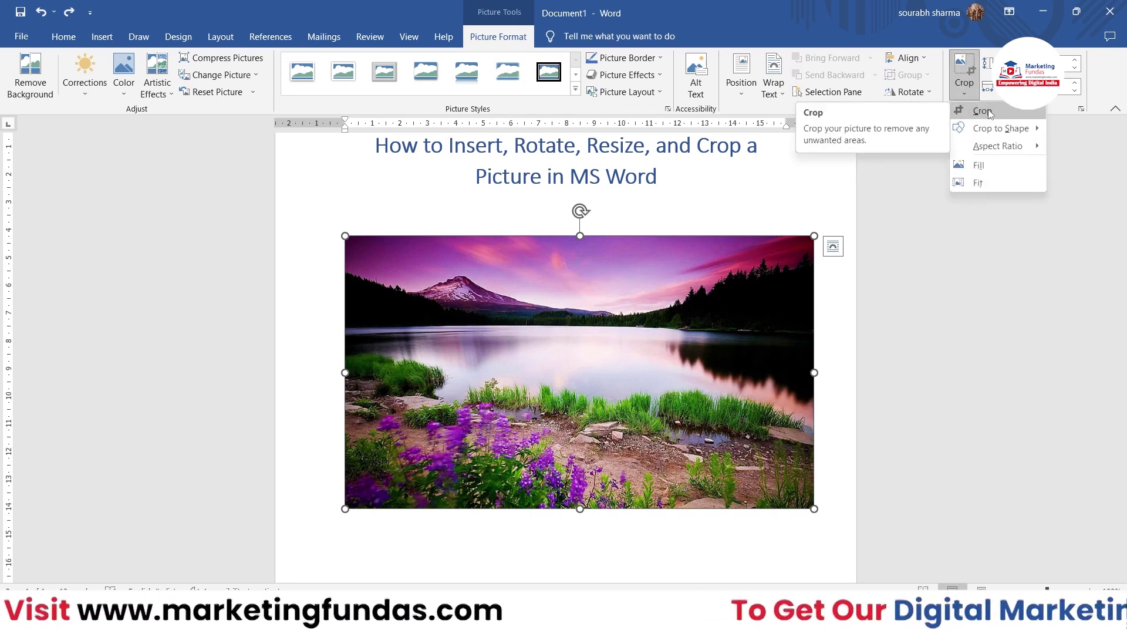
{"action": "mouse_move", "coordinate": [1002, 127]}
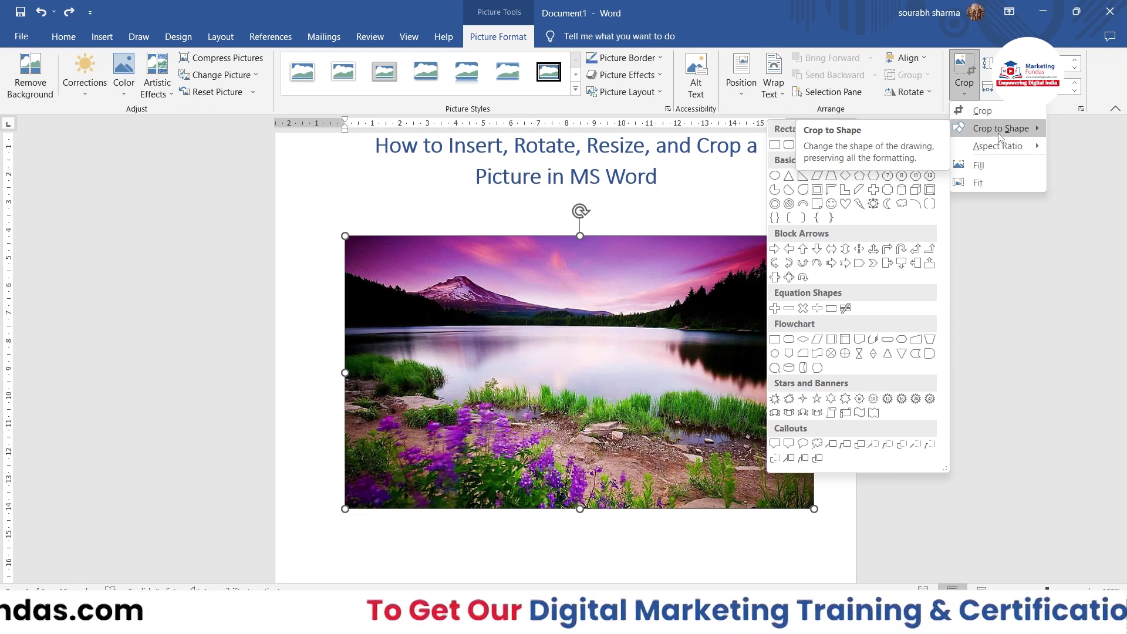
{"action": "left_click", "coordinate": [964, 83]}
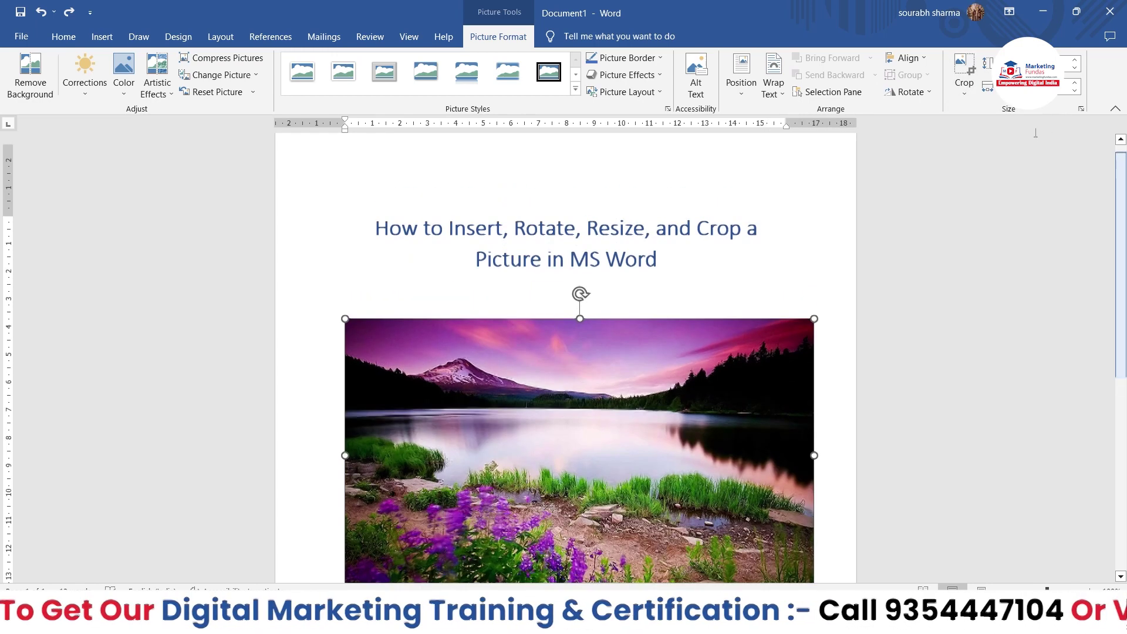
{"action": "left_click", "coordinate": [964, 82]}
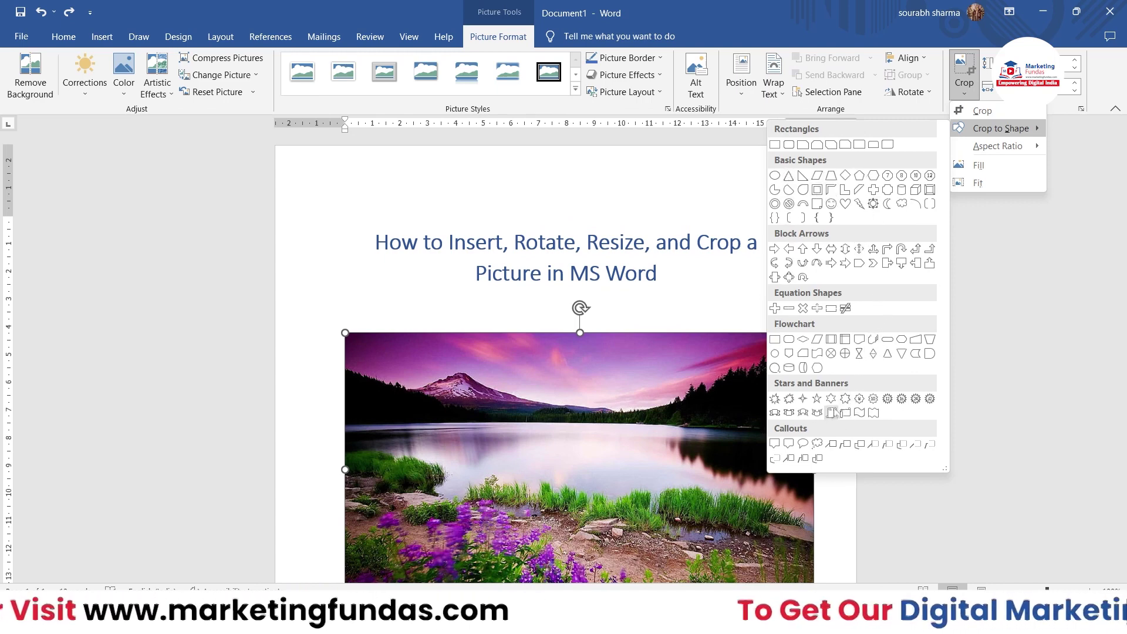
{"action": "left_click", "coordinate": [846, 204]}
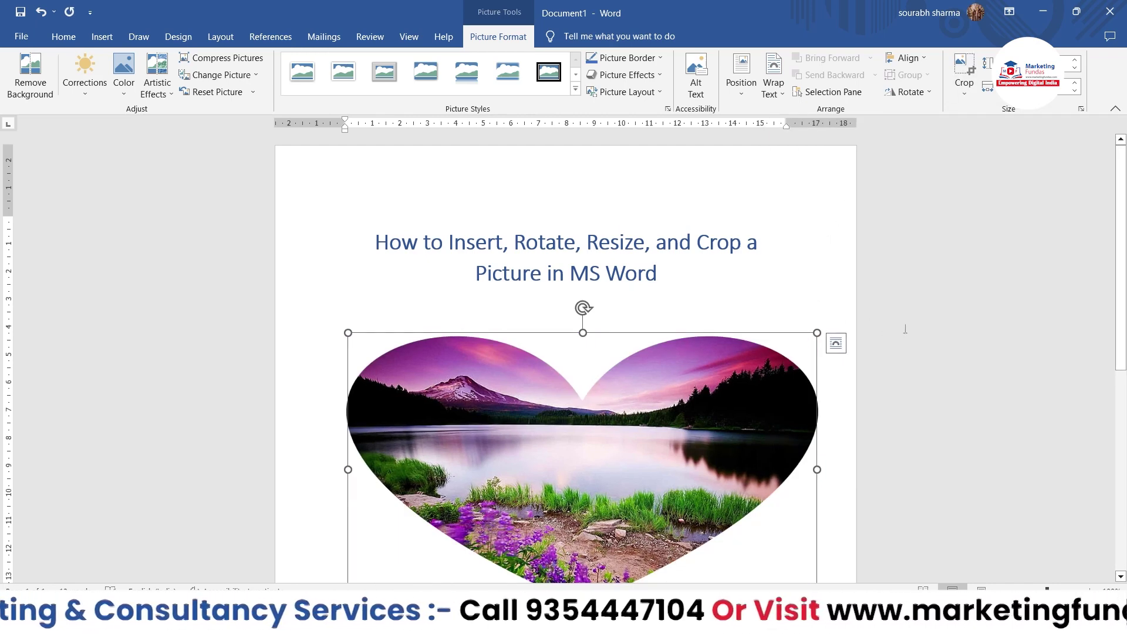
{"action": "scroll", "coordinate": [896, 329], "scroll_direction": "down", "scroll_amount": 5}
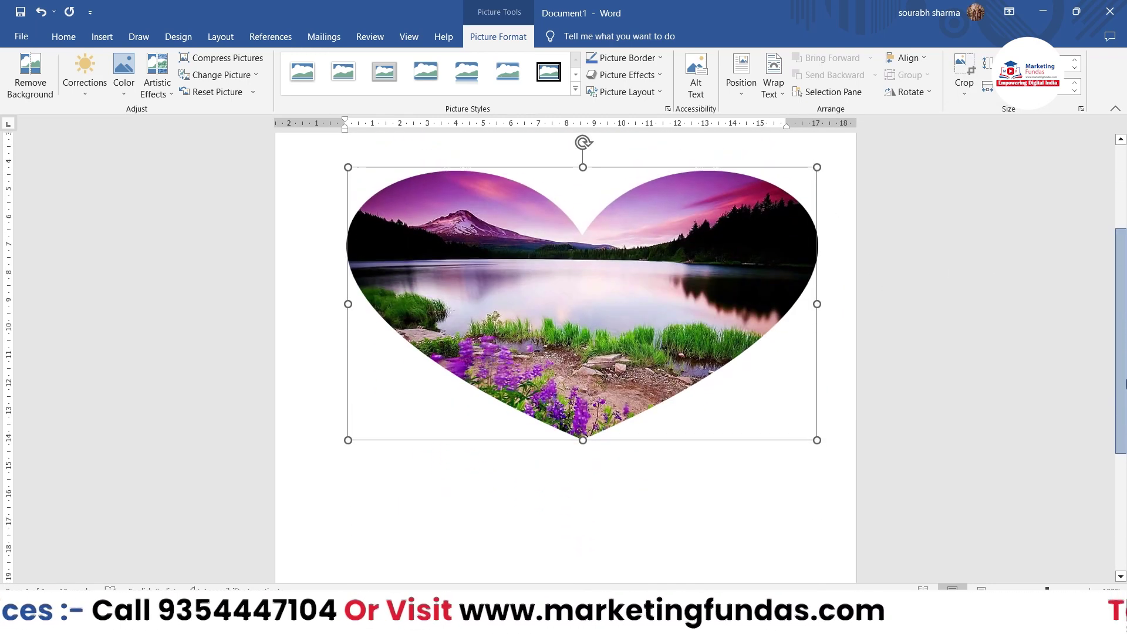
{"action": "left_click_drag", "start_coordinate": [583, 443], "coordinate": [576, 513]}
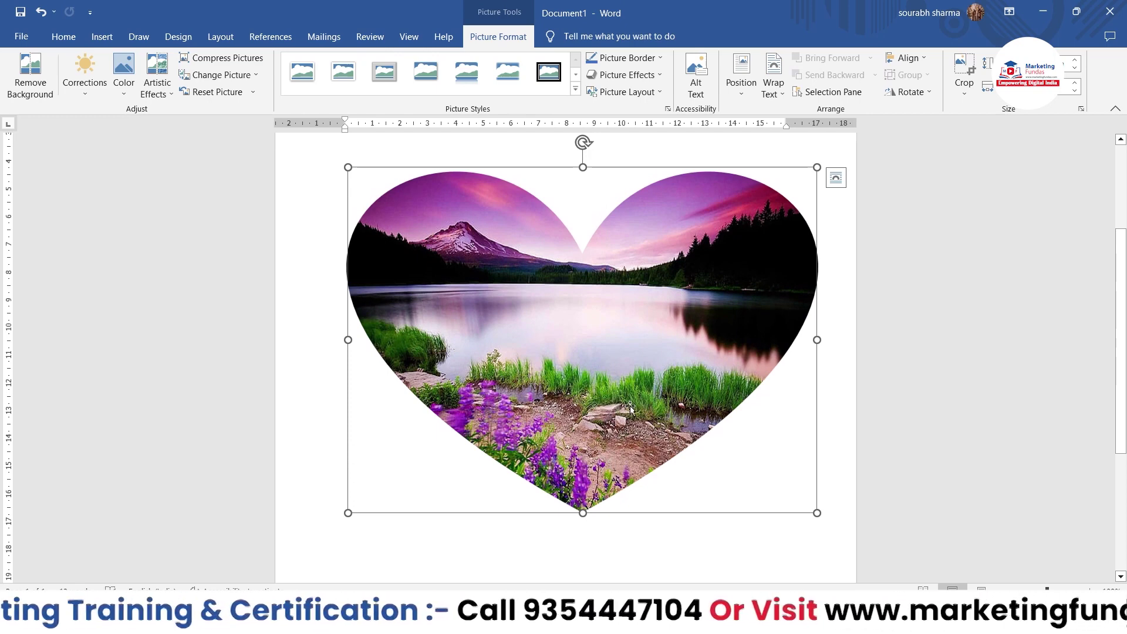
{"action": "key", "text": "ctrl+z"}
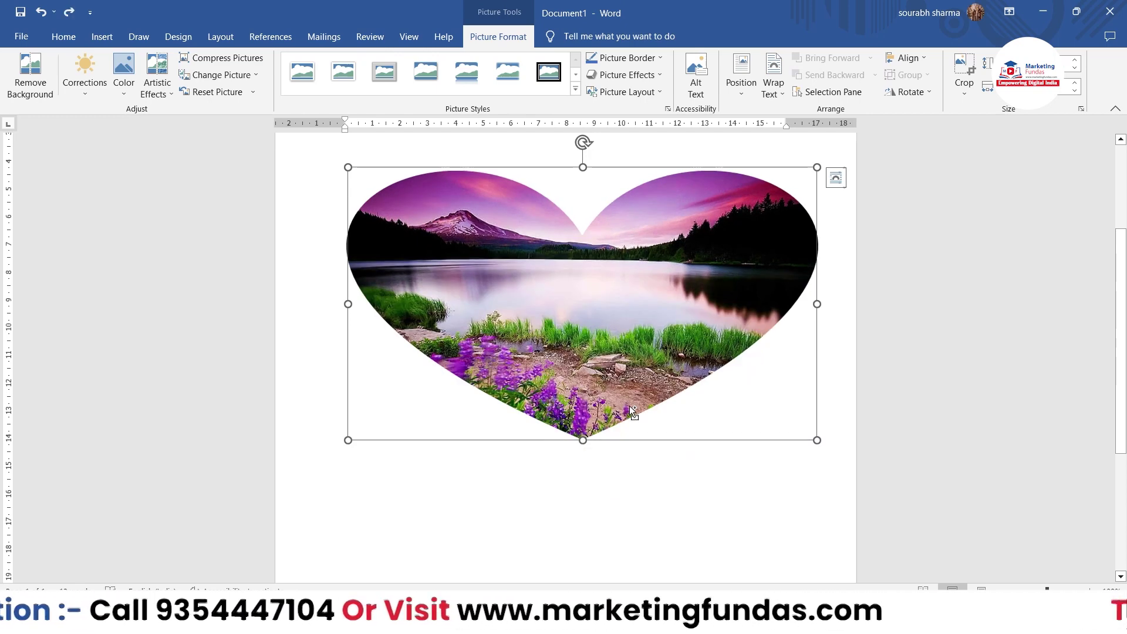
{"action": "key", "text": "ctrl+z"}
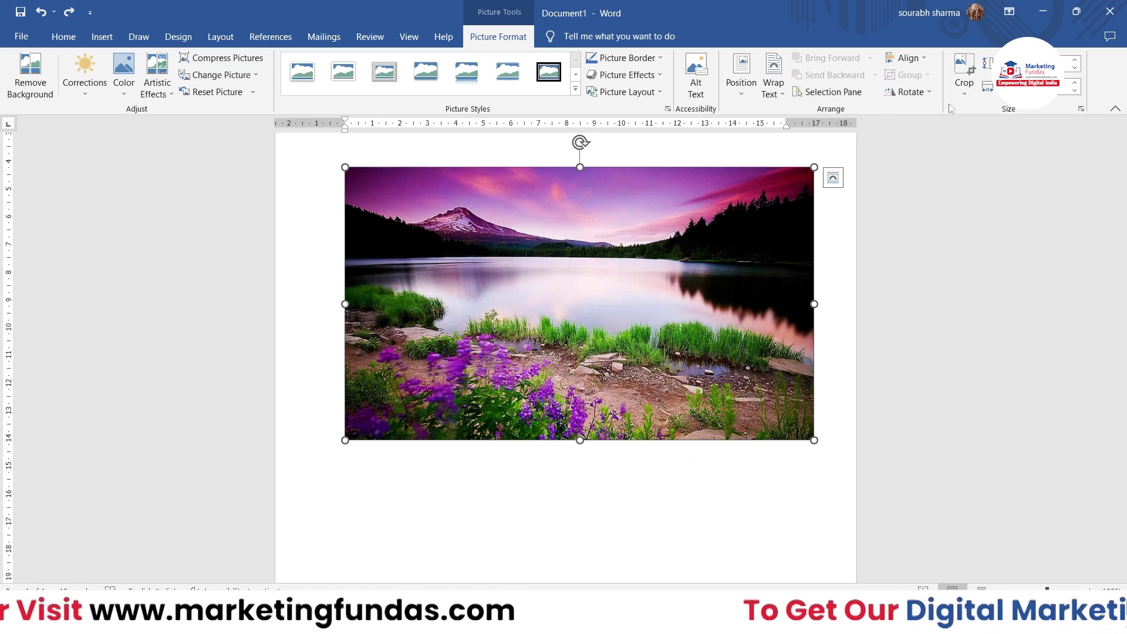
- Crop the picture to a cube shape, then undo that crop
{"action": "left_click", "coordinate": [964, 88]}
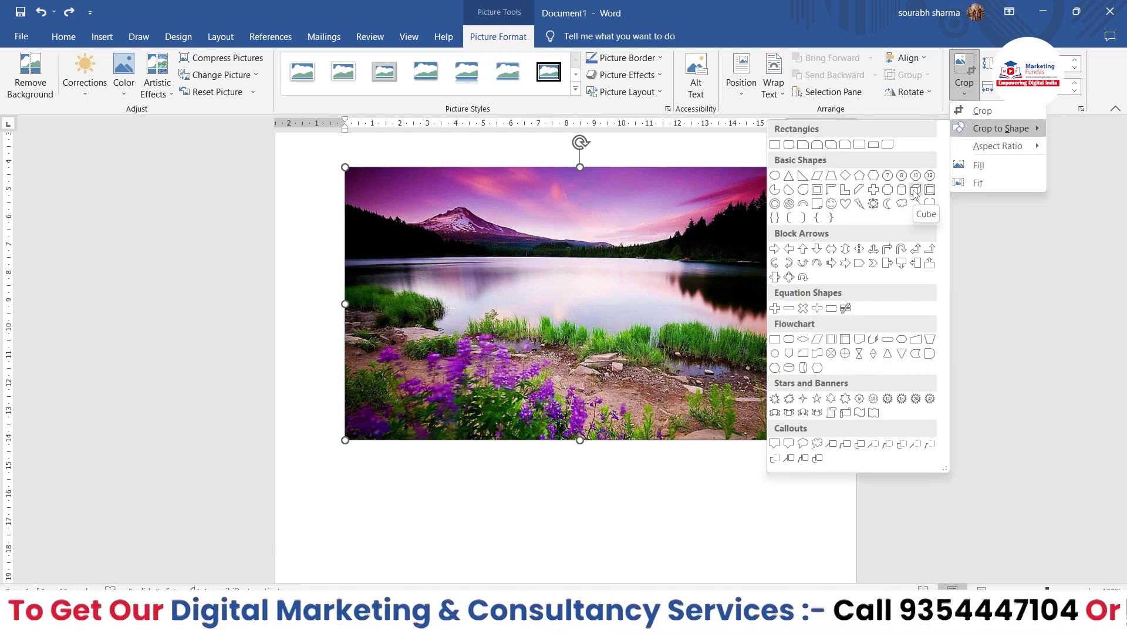
{"action": "left_click", "coordinate": [916, 190]}
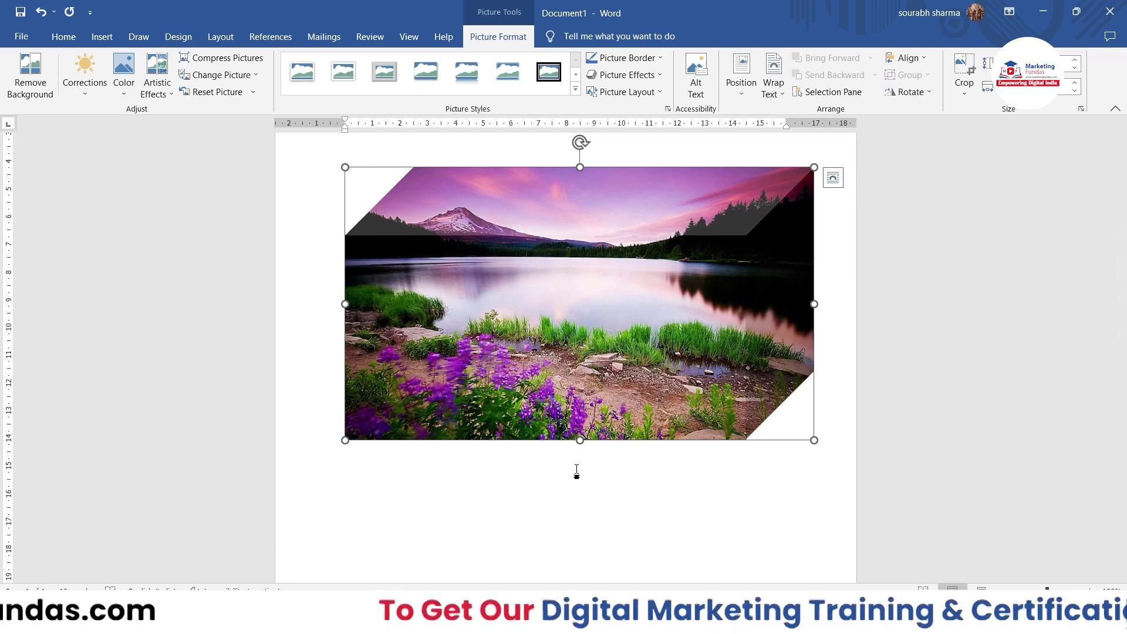
{"action": "key", "text": "ctrl+z"}
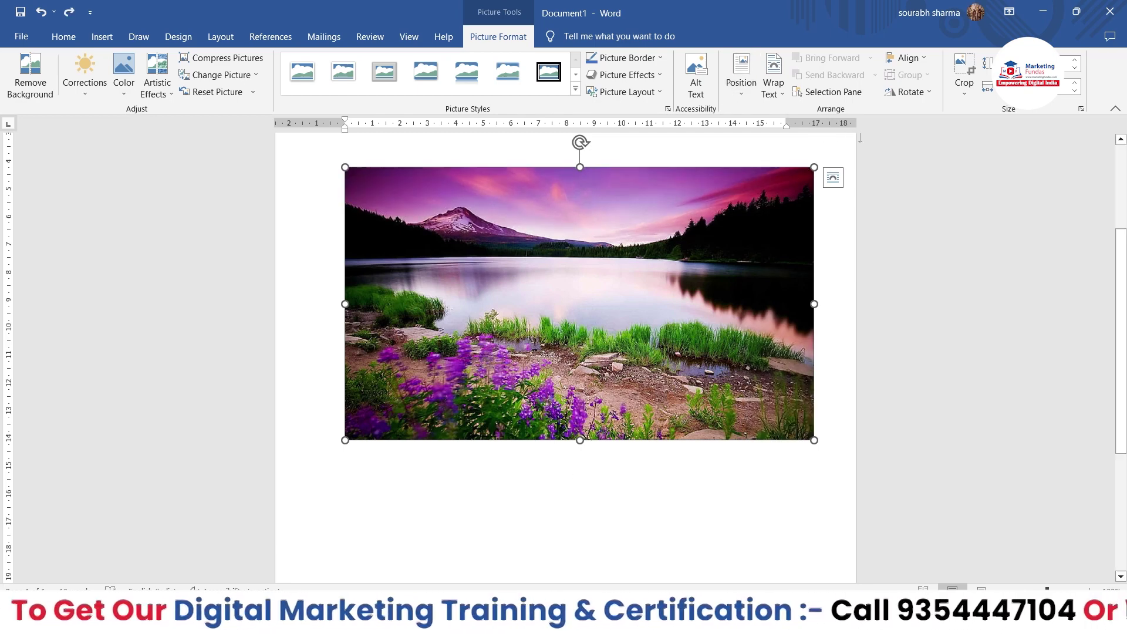
- Crop the picture to a 1:1 square, reposition it in the frame, apply, then undo it
{"action": "left_click", "coordinate": [965, 88]}
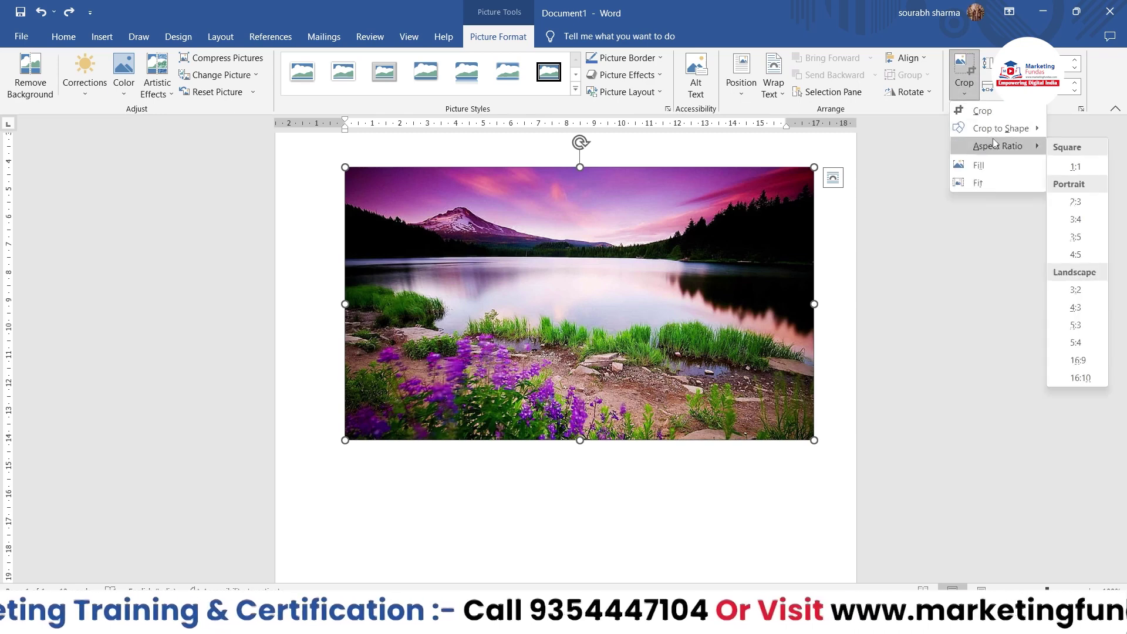
{"action": "mouse_move", "coordinate": [994, 133]}
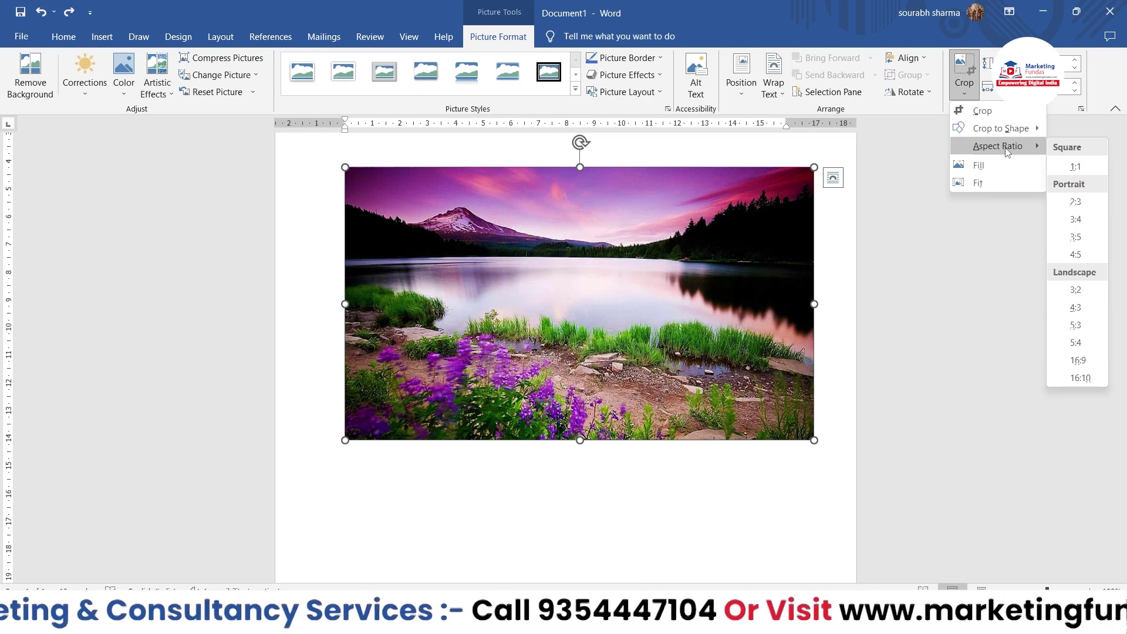
{"action": "left_click", "coordinate": [1076, 168]}
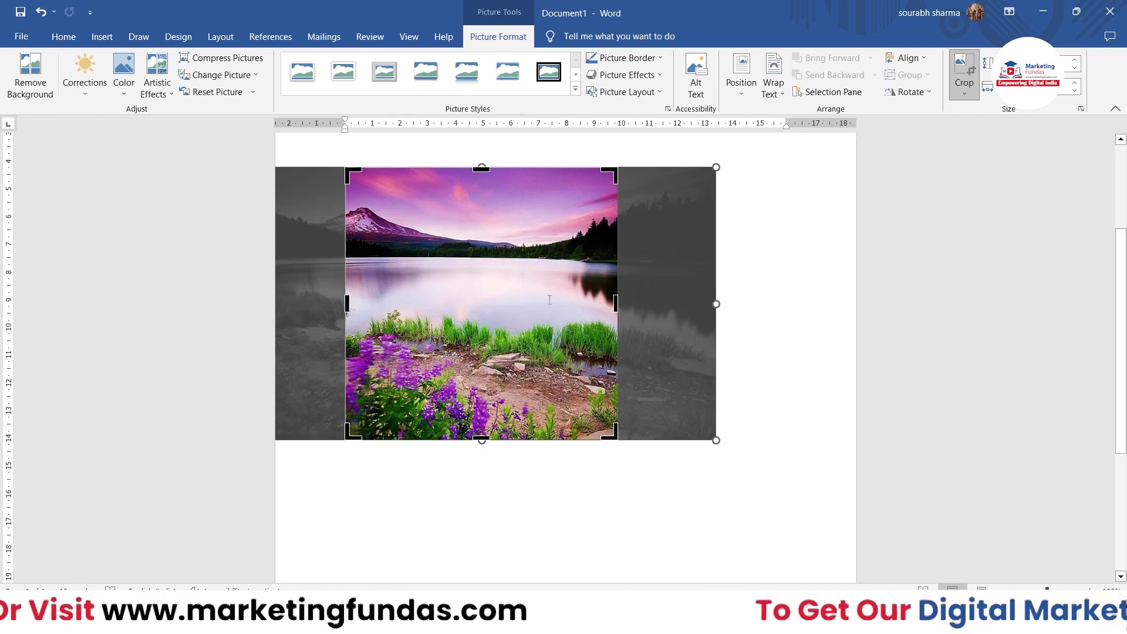
{"action": "left_click_drag", "start_coordinate": [690, 309], "coordinate": [592, 302]}
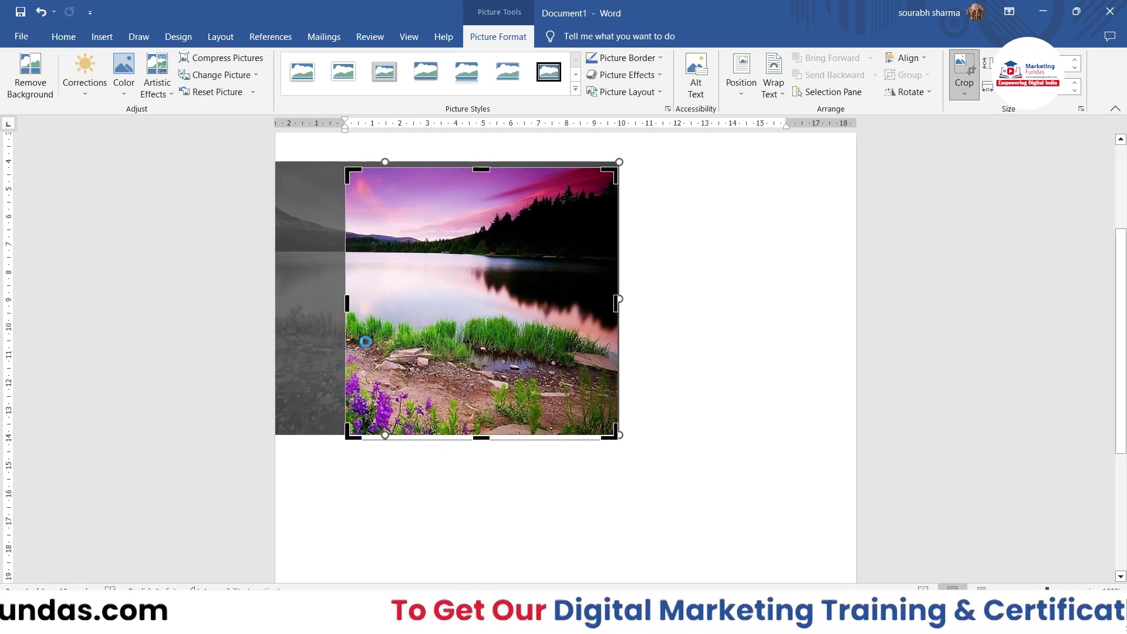
{"action": "left_click", "coordinate": [649, 423]}
{"action": "left_click", "coordinate": [618, 460]}
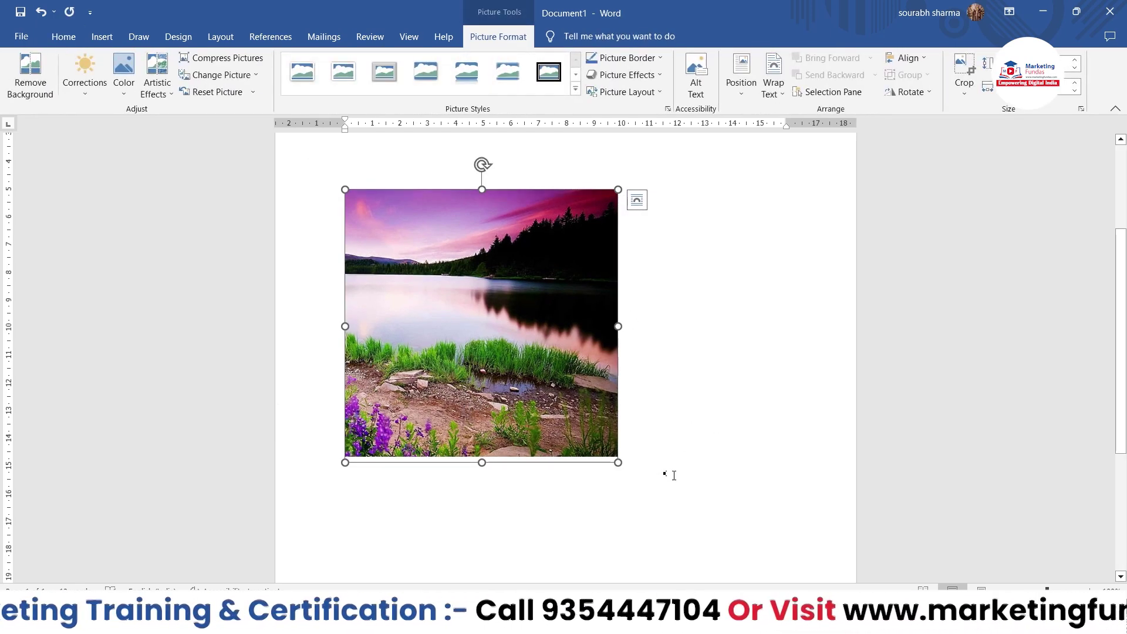
{"action": "key", "text": "ctrl+z"}
{"action": "key", "text": "ctrl+z"}
{"action": "key", "text": "ctrl+z"}
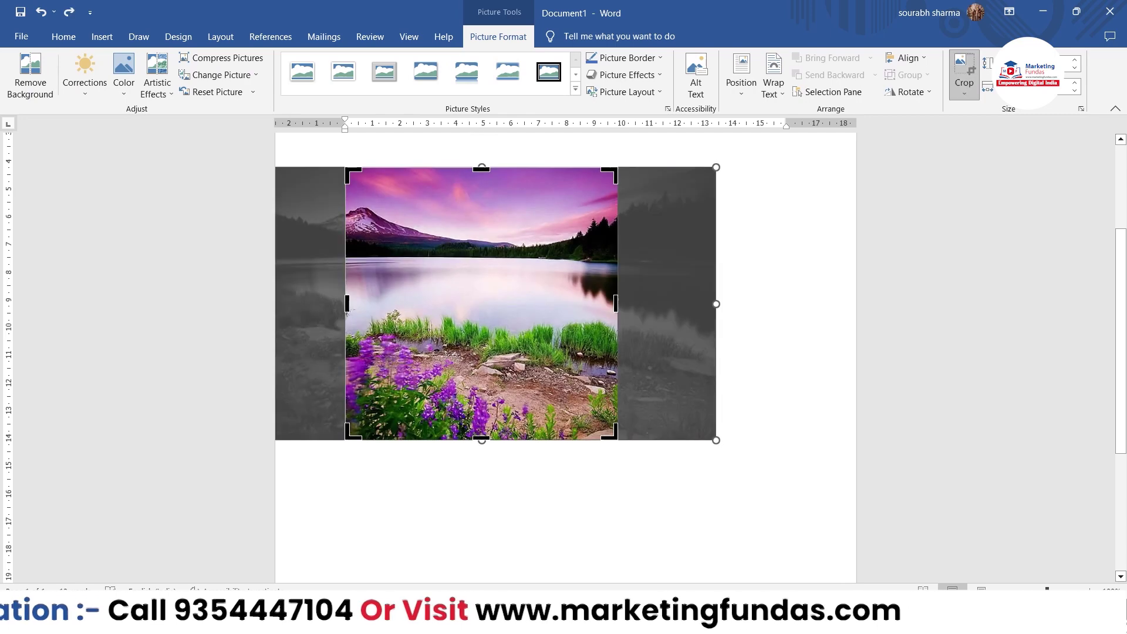
{"action": "left_click", "coordinate": [970, 90]}
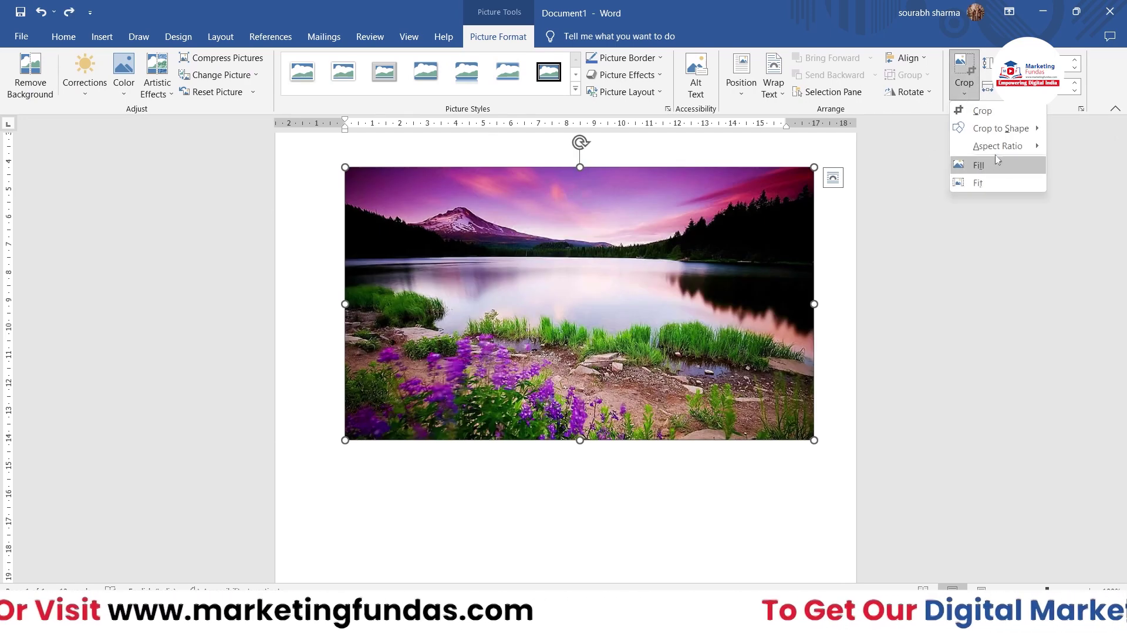
{"action": "mouse_move", "coordinate": [998, 147]}
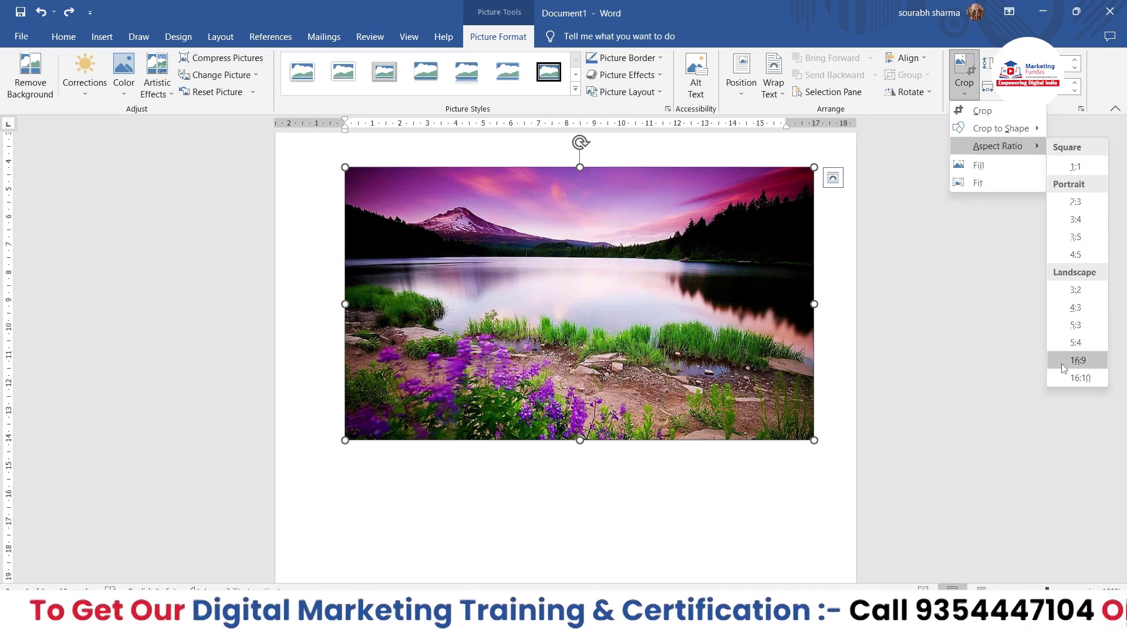
- Crop the picture to a portrait 4:5 ratio, shift it within the frame, then undo the crop
{"action": "left_click", "coordinate": [1066, 256]}
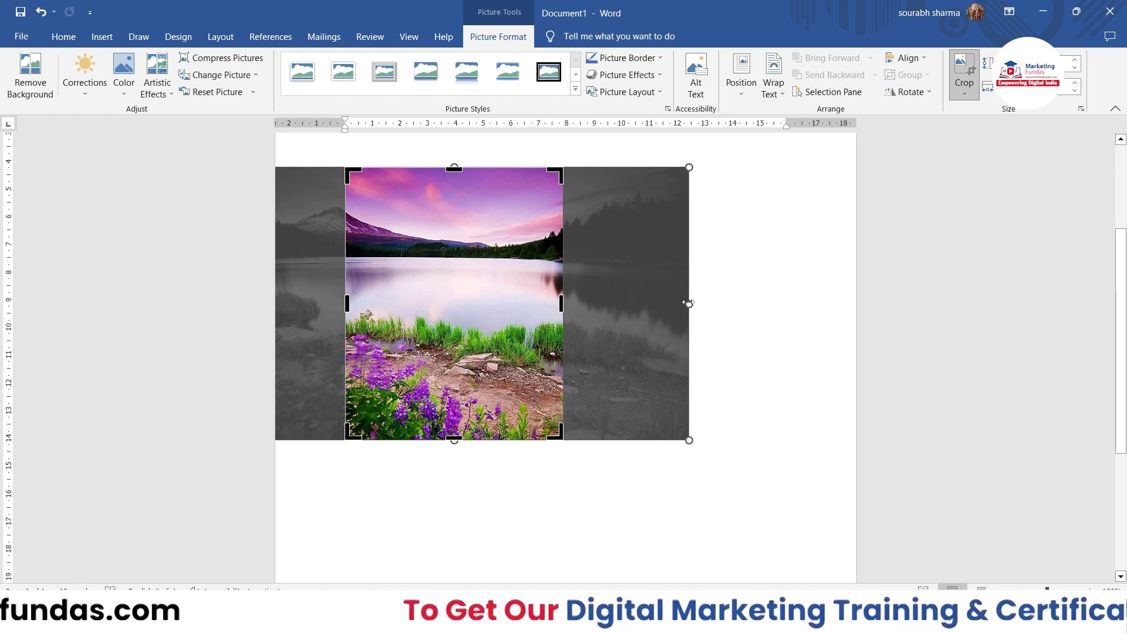
{"action": "left_click_drag", "start_coordinate": [675, 302], "coordinate": [790, 302]}
{"action": "left_click", "coordinate": [793, 301]}
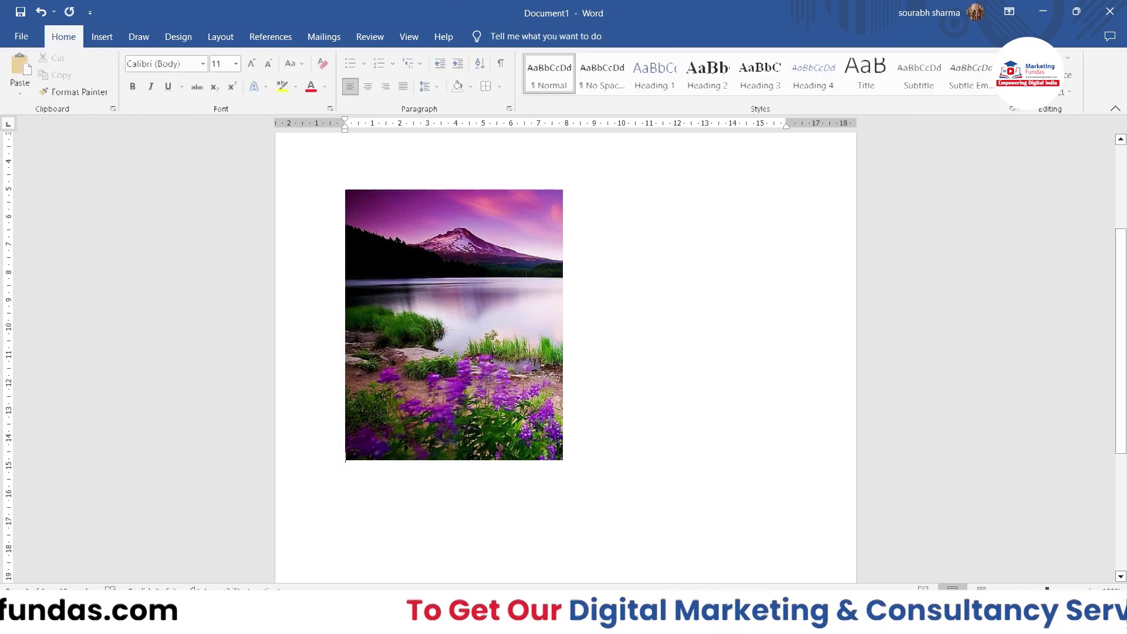
{"action": "key", "text": "ctrl+z"}
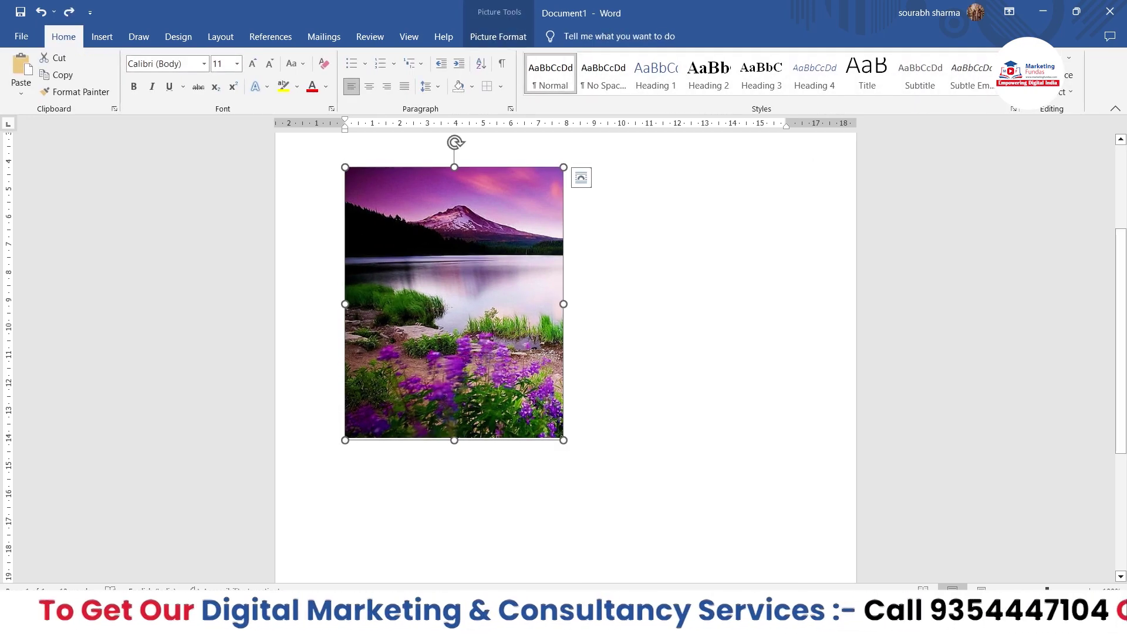
{"action": "left_click", "coordinate": [498, 36]}
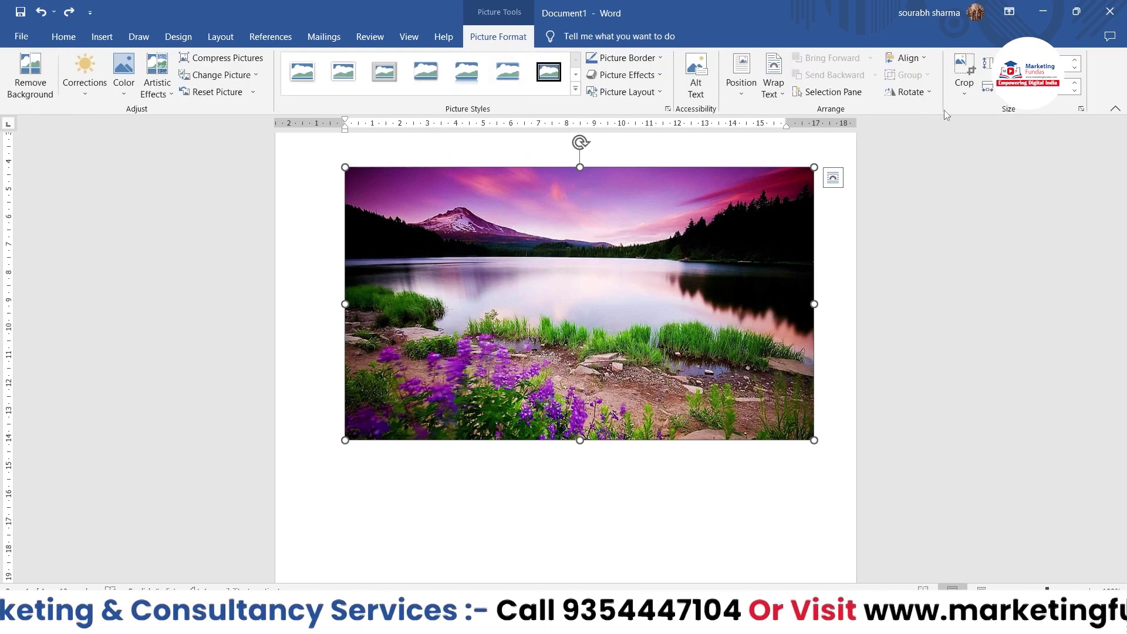
- Apply the Fill crop option, then the Fit option, and finish cropping
{"action": "left_click", "coordinate": [958, 93]}
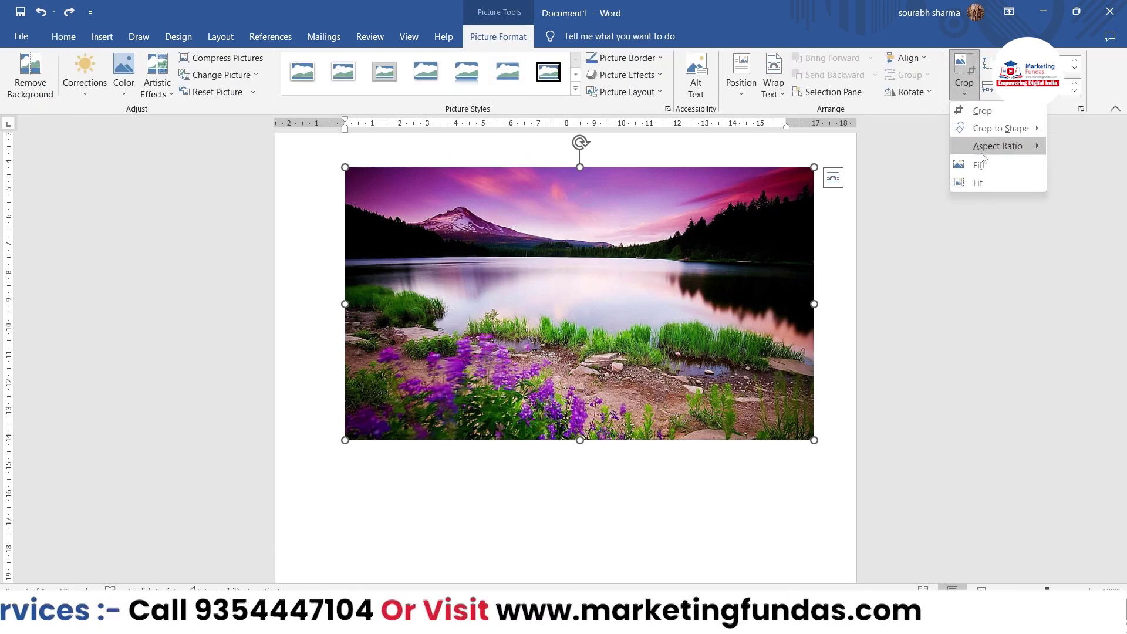
{"action": "left_click", "coordinate": [1008, 168]}
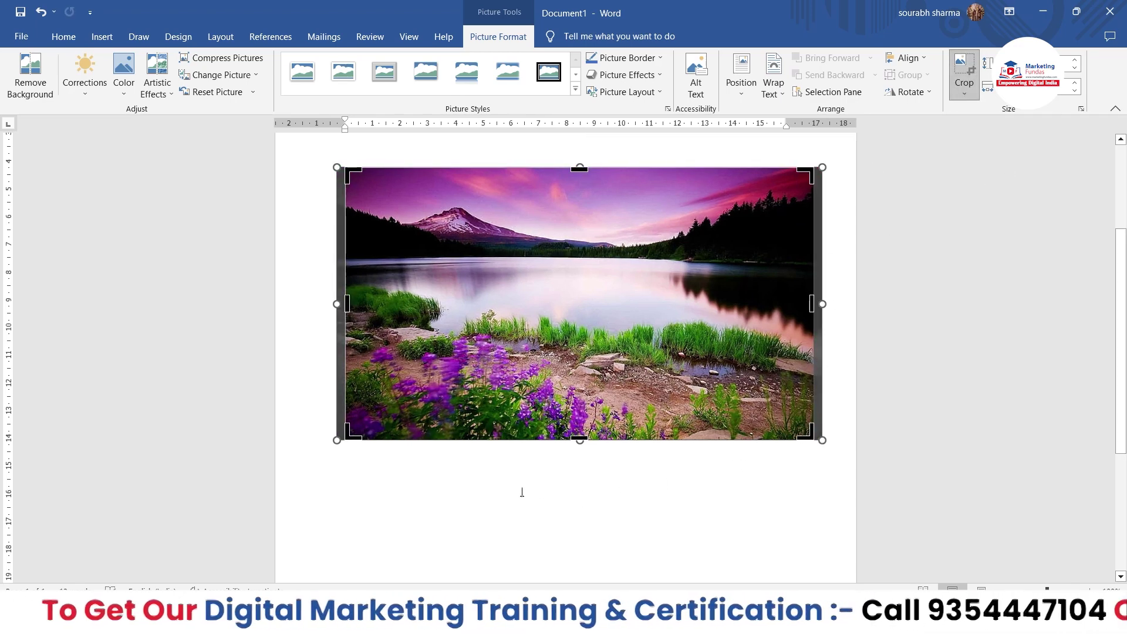
{"action": "left_click", "coordinate": [964, 88]}
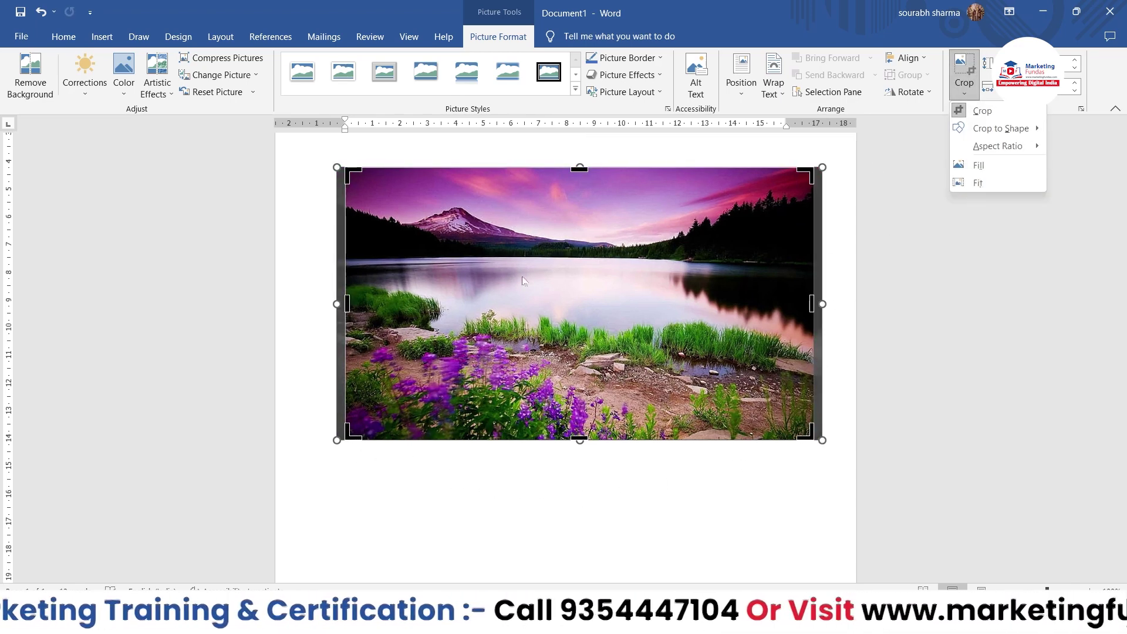
{"action": "left_click", "coordinate": [630, 520]}
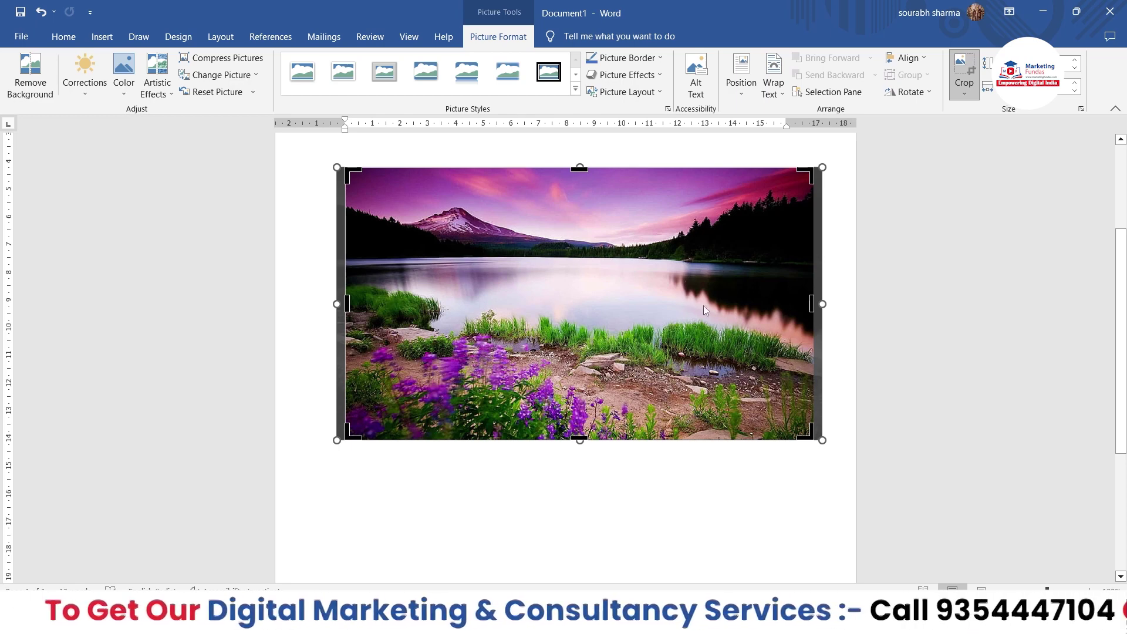
{"action": "left_click", "coordinate": [964, 88]}
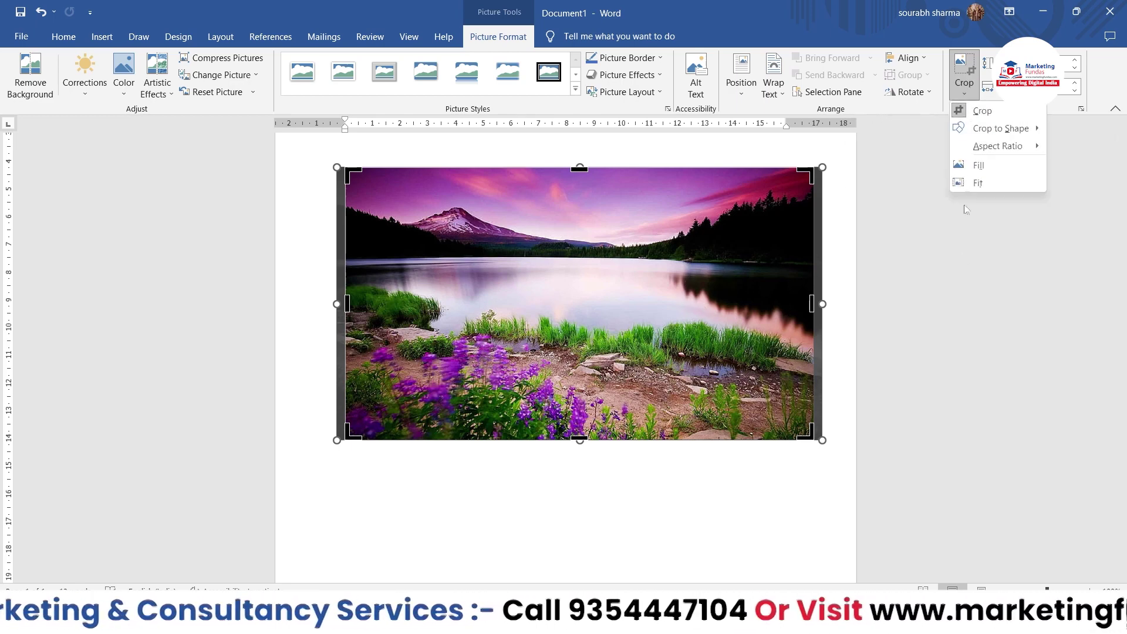
{"action": "left_click", "coordinate": [976, 183]}
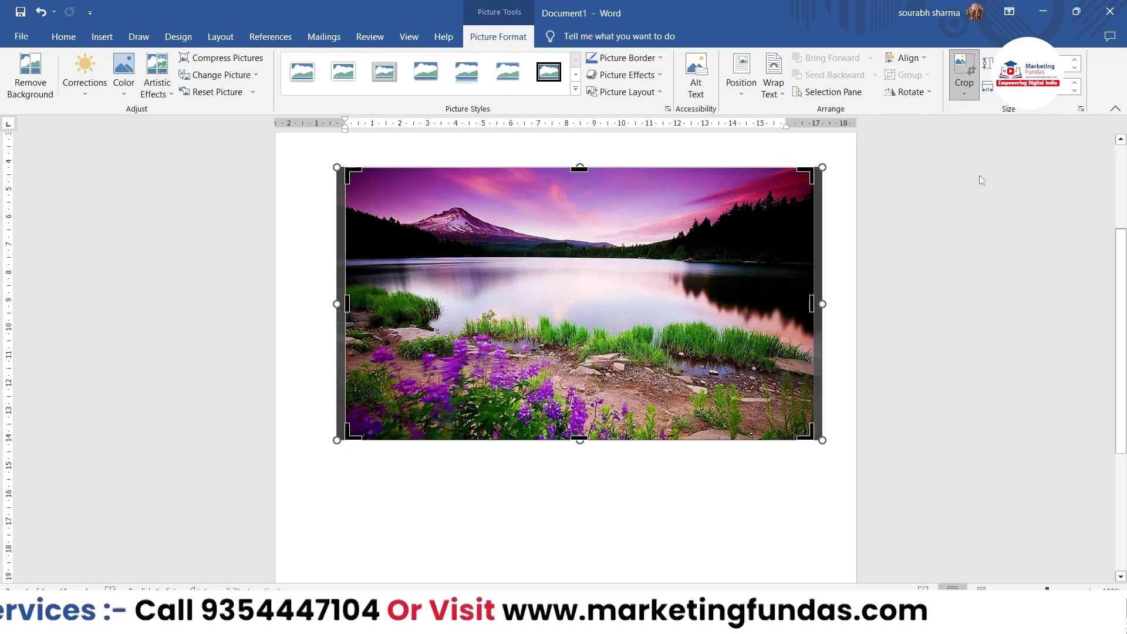
{"action": "key", "text": "Escape"}
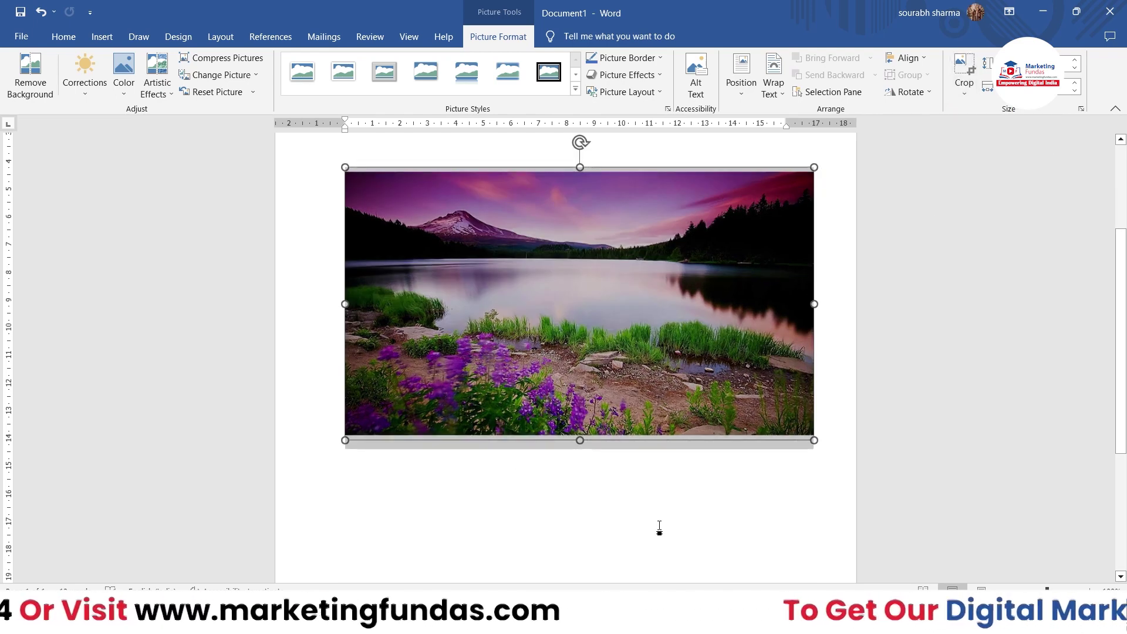
- Fit the picture again, drag the top-right crop corner inward, then undo the crop
{"action": "left_click", "coordinate": [964, 88]}
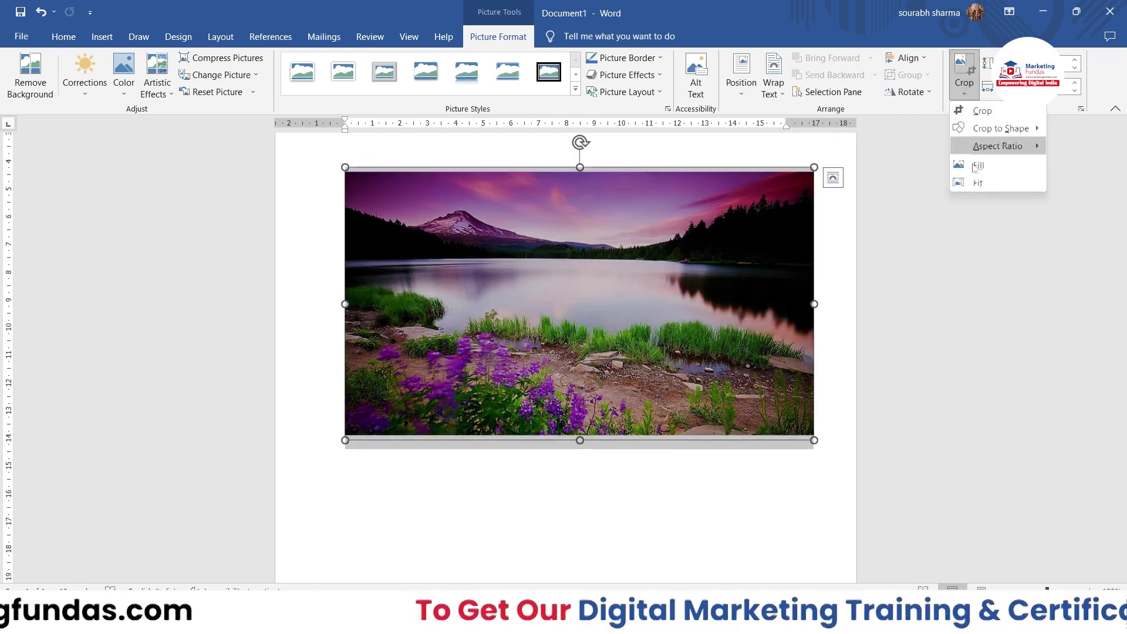
{"action": "left_click", "coordinate": [982, 181]}
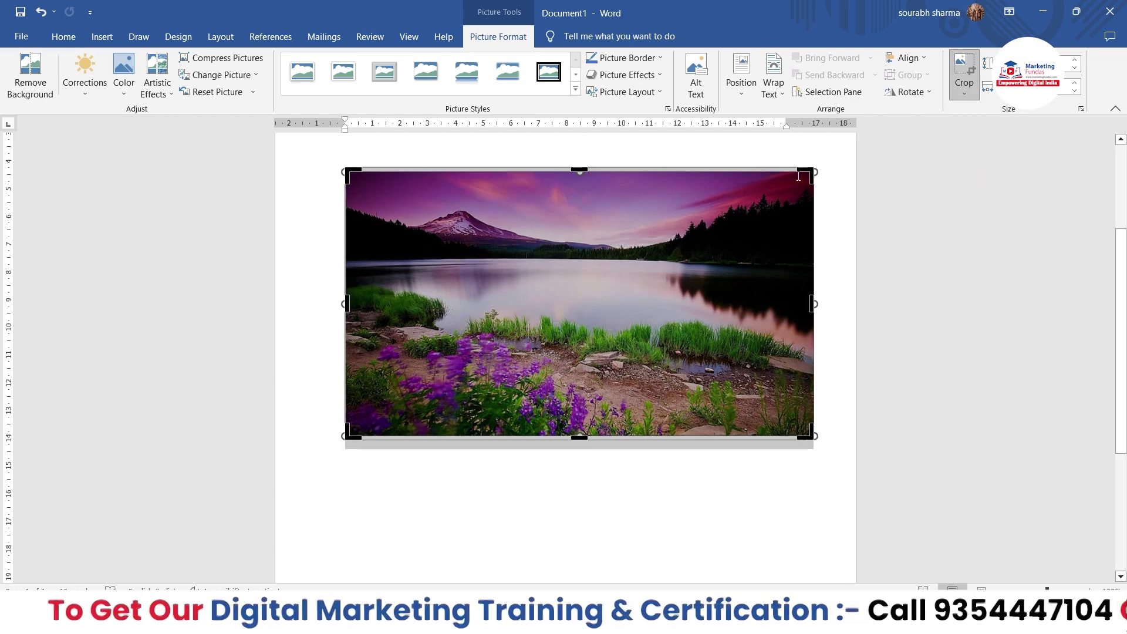
{"action": "left_click_drag", "start_coordinate": [812, 171], "coordinate": [755, 243]}
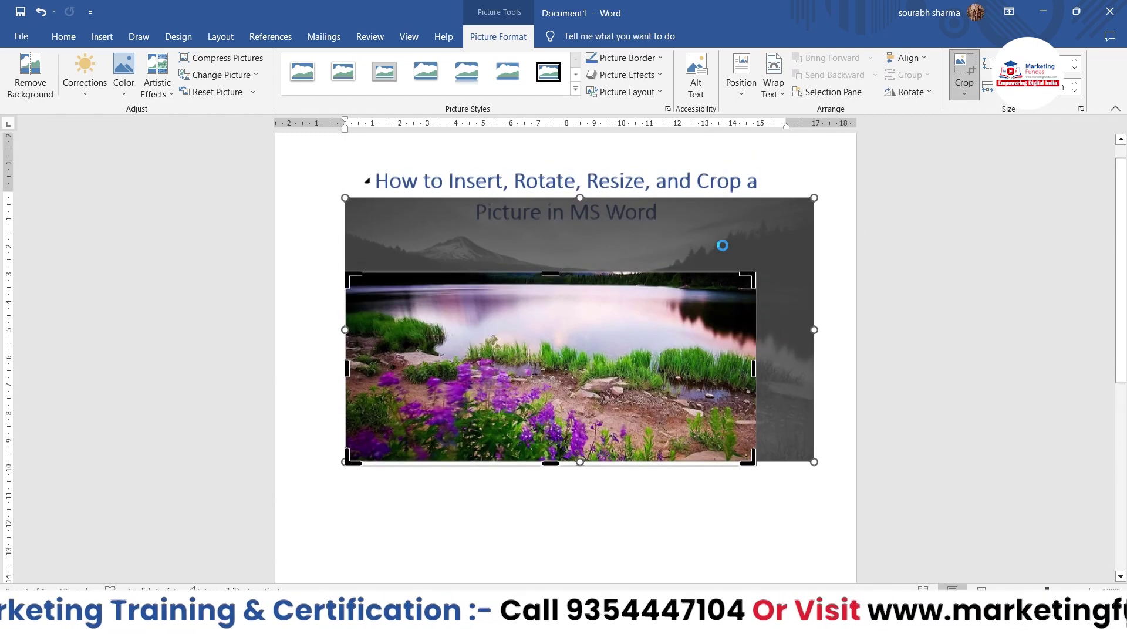
{"action": "key", "text": "ctrl+z"}
{"action": "scroll", "coordinate": [505, 297], "scroll_direction": "down", "scroll_amount": 1}
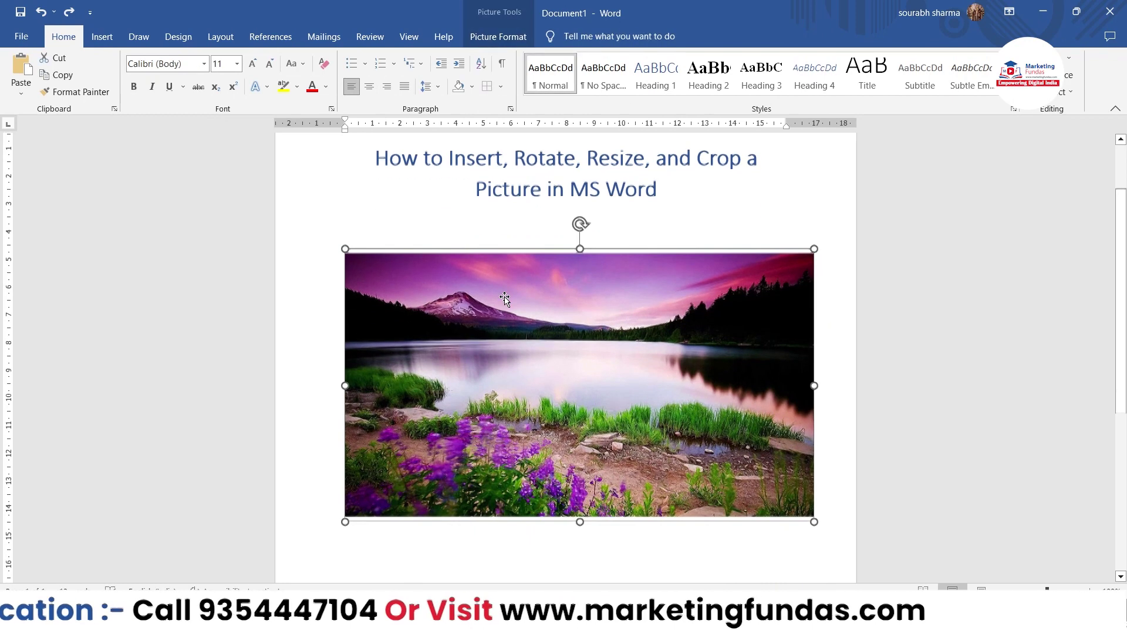